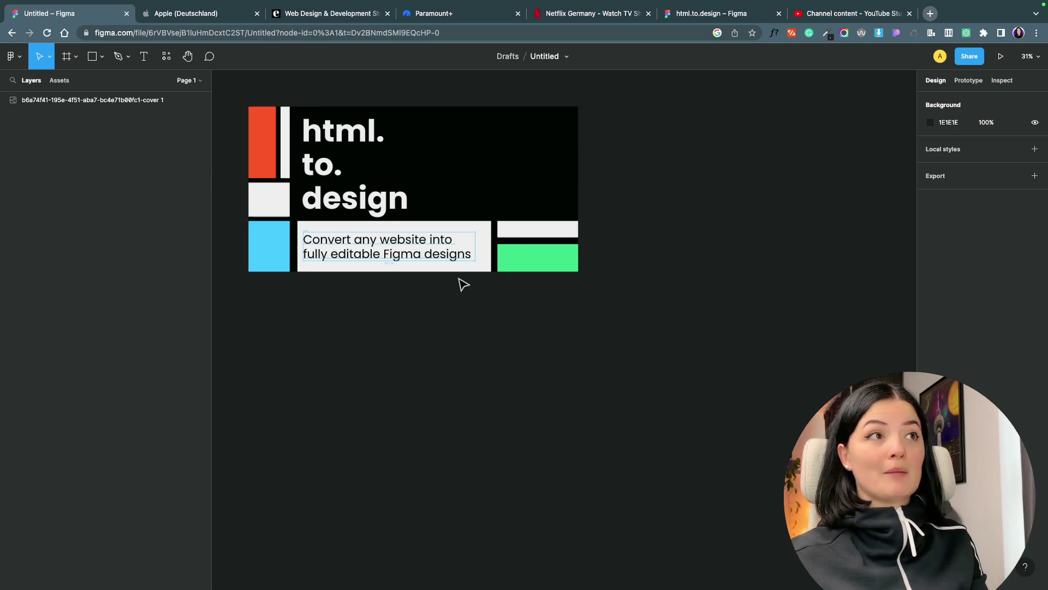
Launch the html.to.design plugin from Figma's plugins list.
{"action": "left_click", "coordinate": [167, 59]}
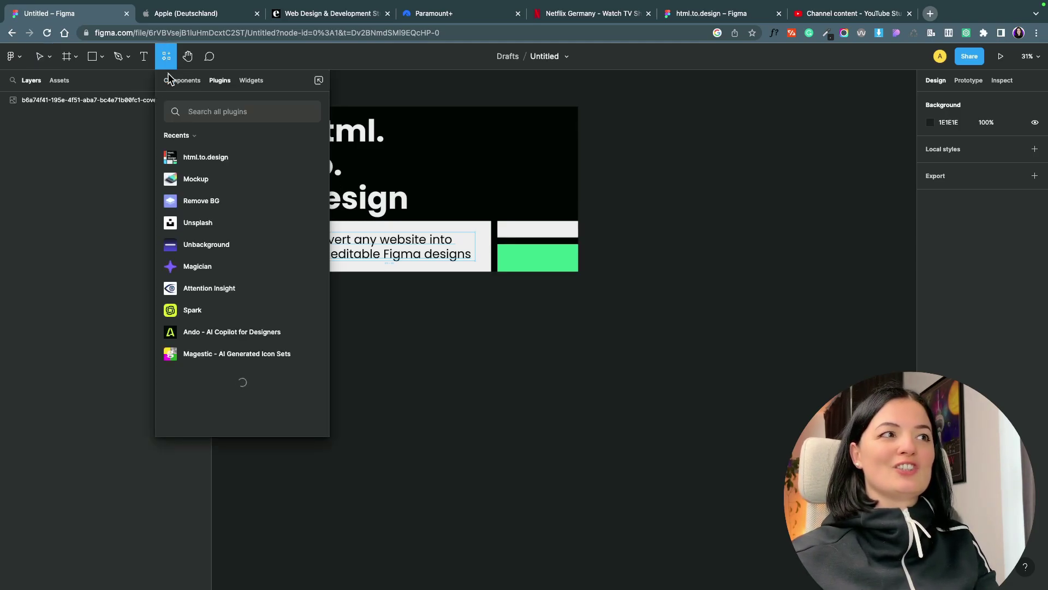
{"action": "left_click", "coordinate": [189, 158]}
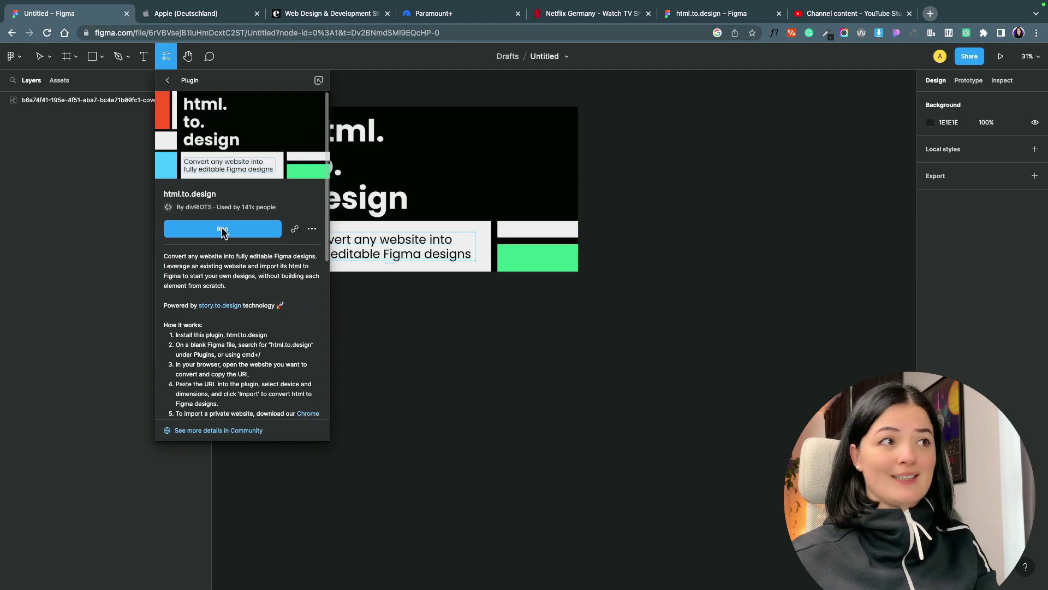
{"action": "left_click", "coordinate": [223, 228]}
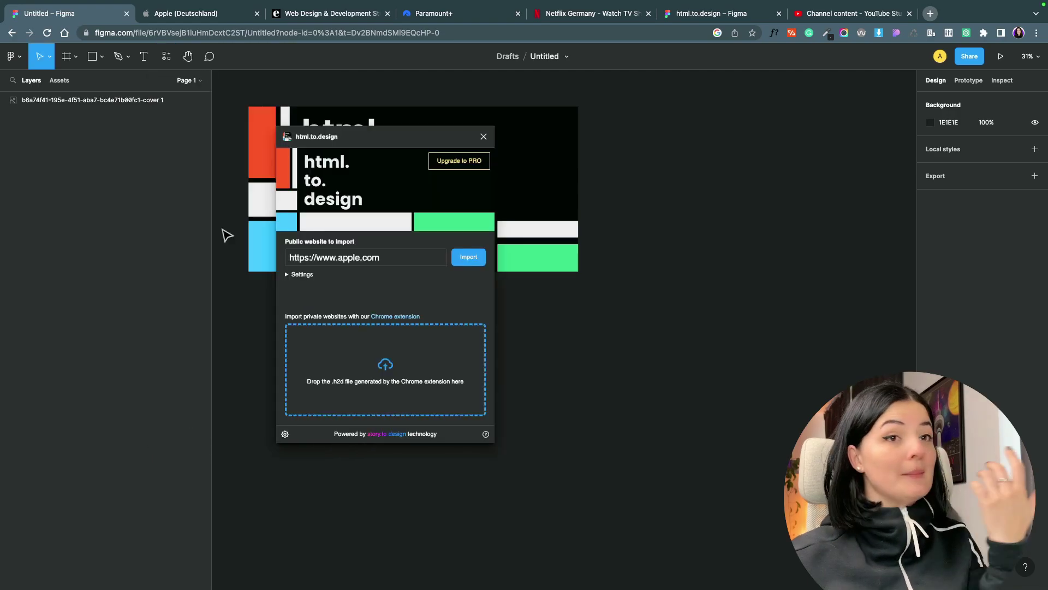
Copy the apple.com/de address from Chrome and import it as a phone-sized frame.
{"action": "left_click", "coordinate": [199, 15]}
{"action": "left_click", "coordinate": [411, 34]}
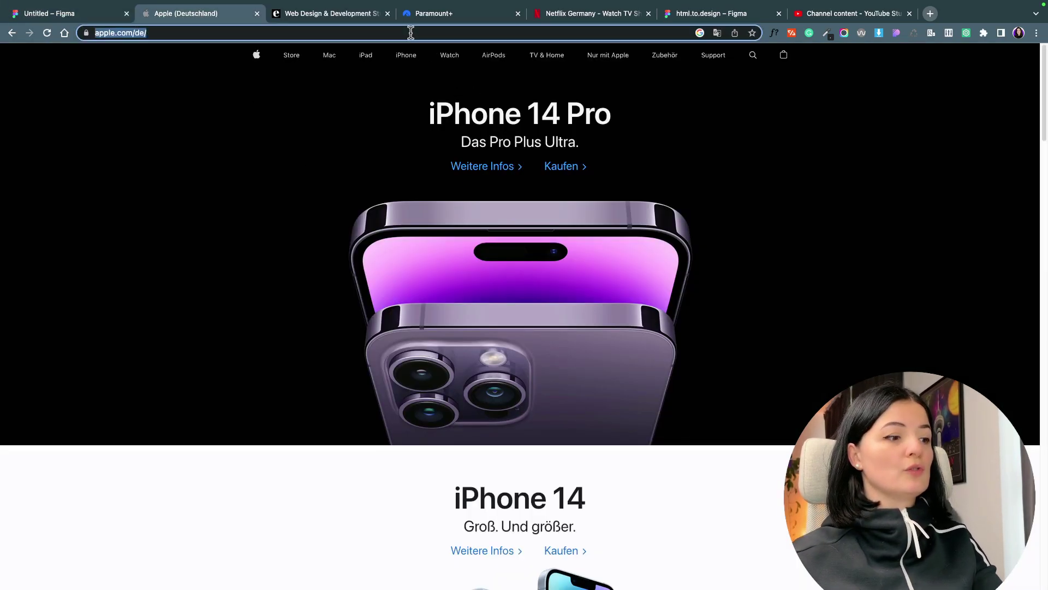
{"action": "left_click", "coordinate": [59, 16]}
{"action": "left_click", "coordinate": [395, 263]}
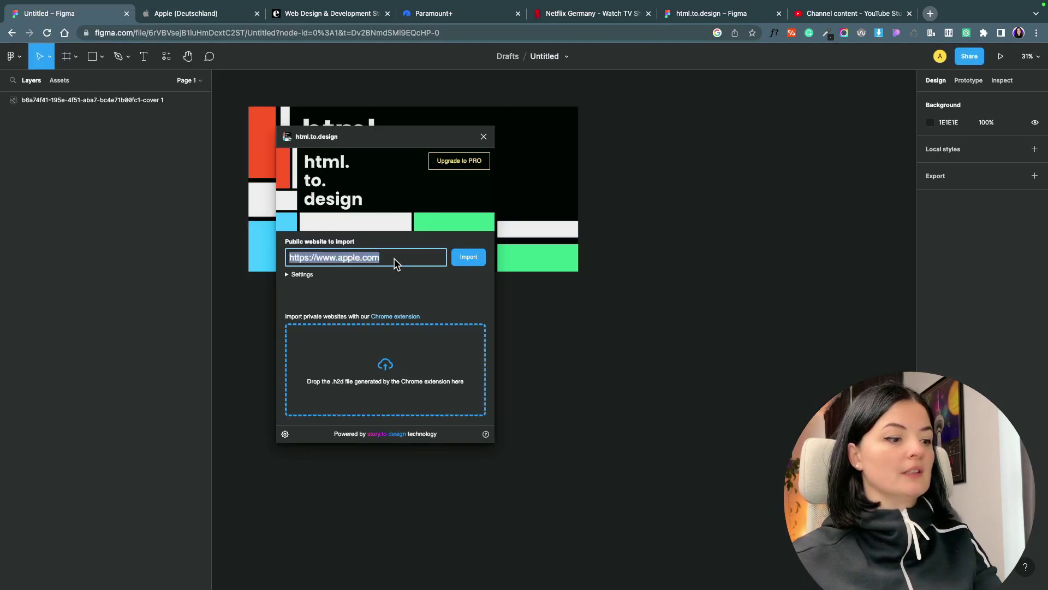
{"action": "left_click", "coordinate": [464, 262]}
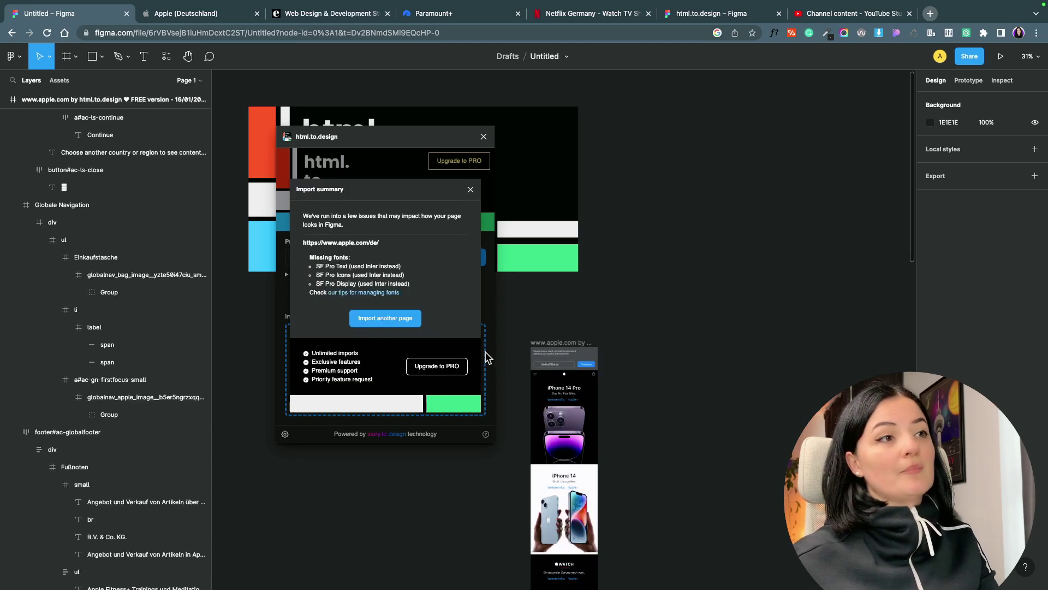
Close the import summary and expand the plugin Settings with its device dropdown open.
{"action": "left_click", "coordinate": [470, 190]}
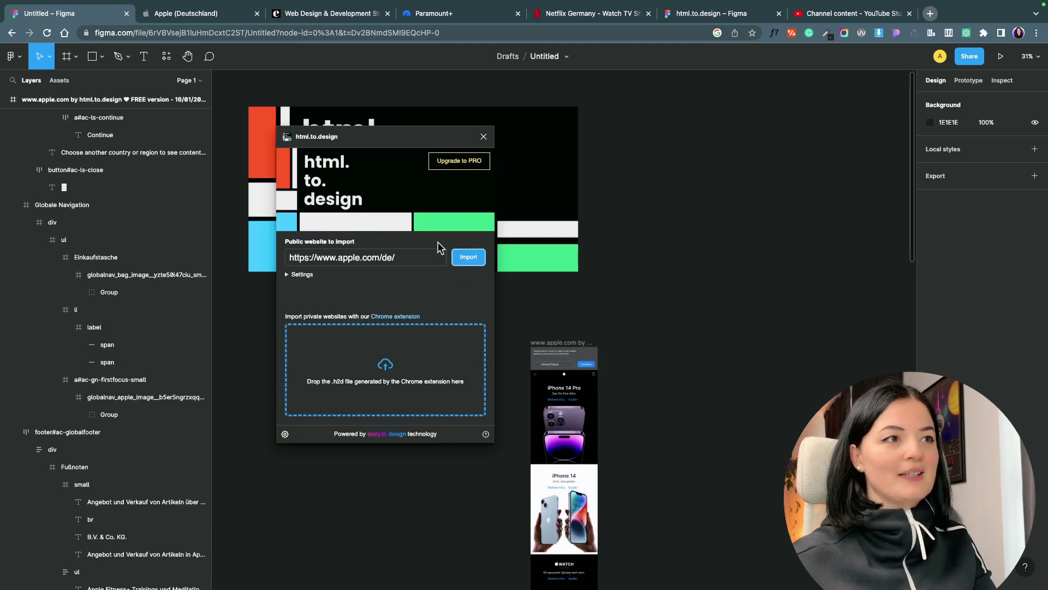
{"action": "left_click", "coordinate": [287, 275]}
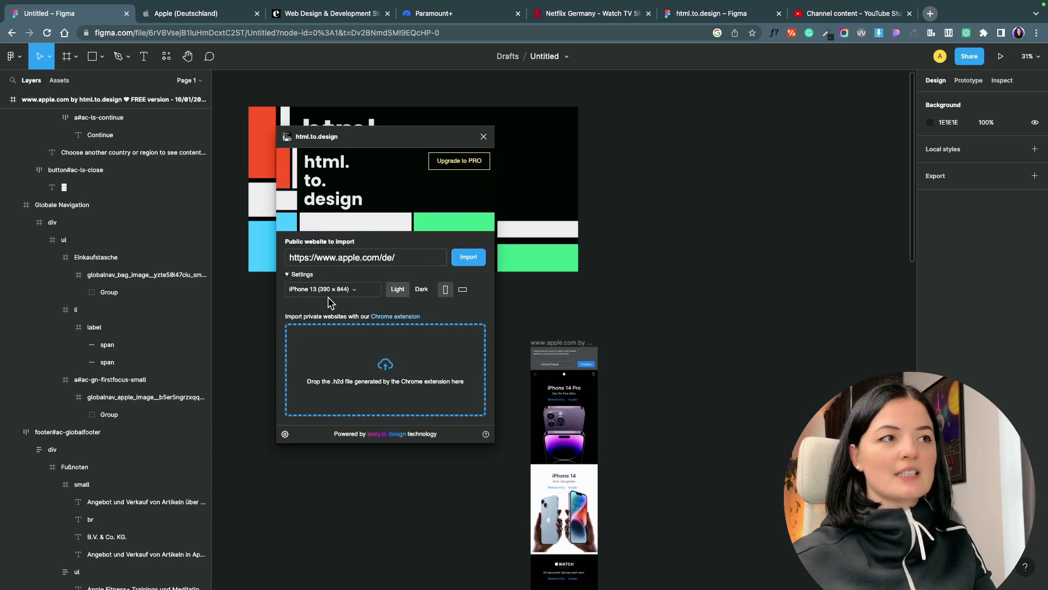
{"action": "left_click", "coordinate": [374, 293]}
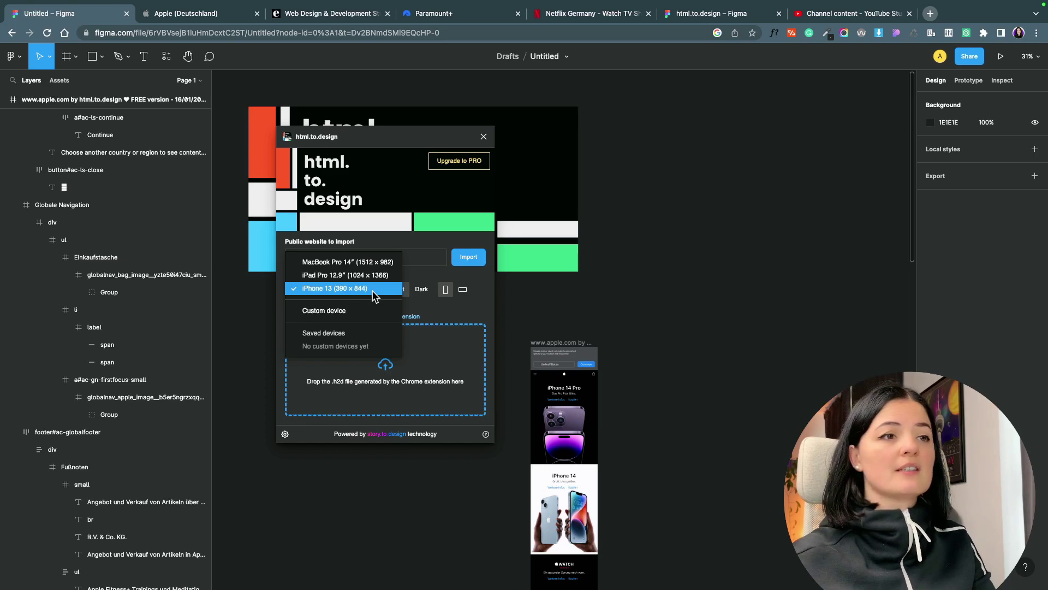
Drag the imported 390 × 6413.34 Apple frame further right and deselect it.
{"action": "left_click_drag", "start_coordinate": [572, 346], "coordinate": [649, 111]}
{"action": "left_click", "coordinate": [708, 218]}
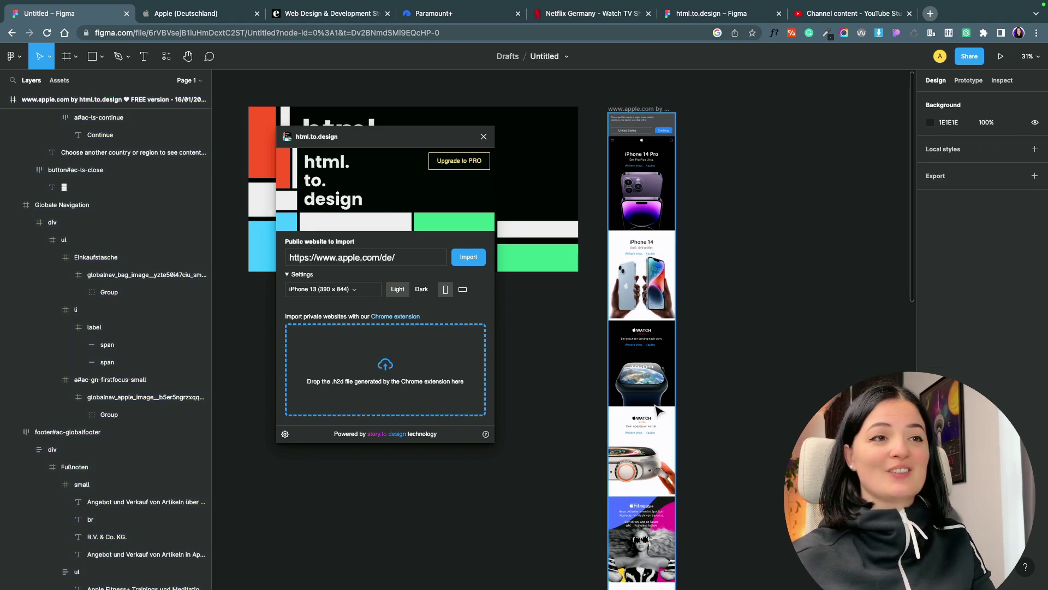
{"action": "scroll", "coordinate": [659, 410], "scroll_direction": "down", "scroll_amount": 15}
{"action": "scroll", "coordinate": [659, 411], "scroll_direction": "down", "scroll_amount": 5}
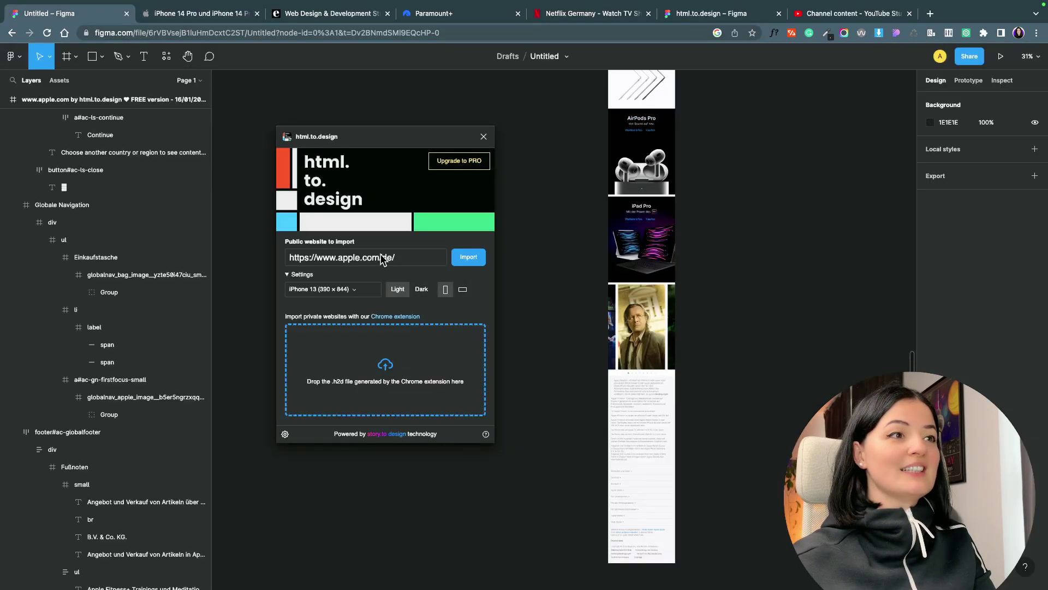
Import the Apple page again at MacBook Pro 14" desktop size.
{"action": "left_click", "coordinate": [367, 288]}
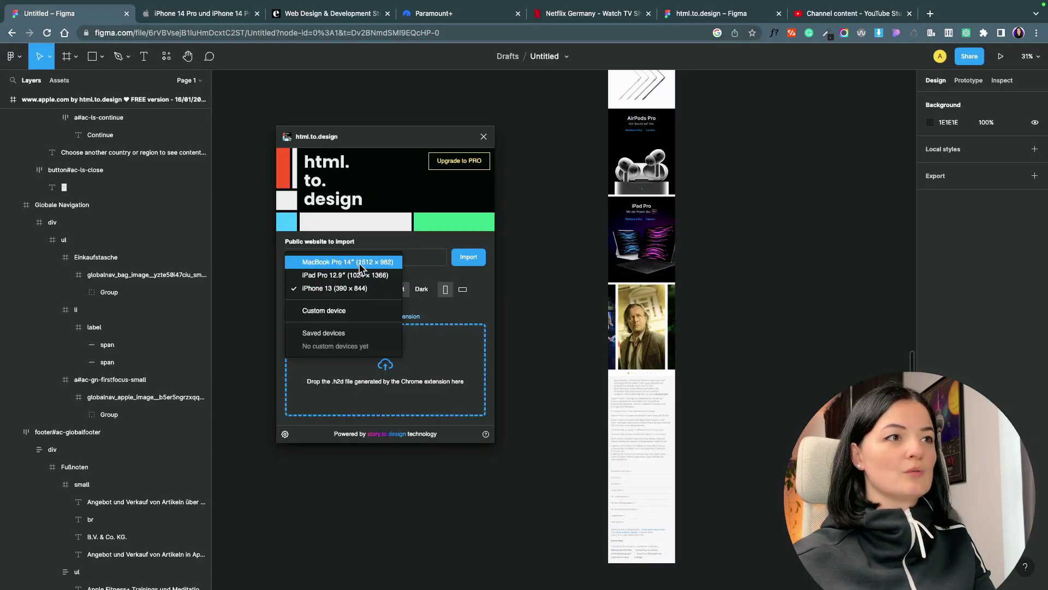
{"action": "left_click", "coordinate": [361, 263]}
{"action": "left_click_drag", "start_coordinate": [350, 136], "coordinate": [556, 125]}
{"action": "scroll", "coordinate": [735, 274], "scroll_direction": "up", "scroll_amount": 10}
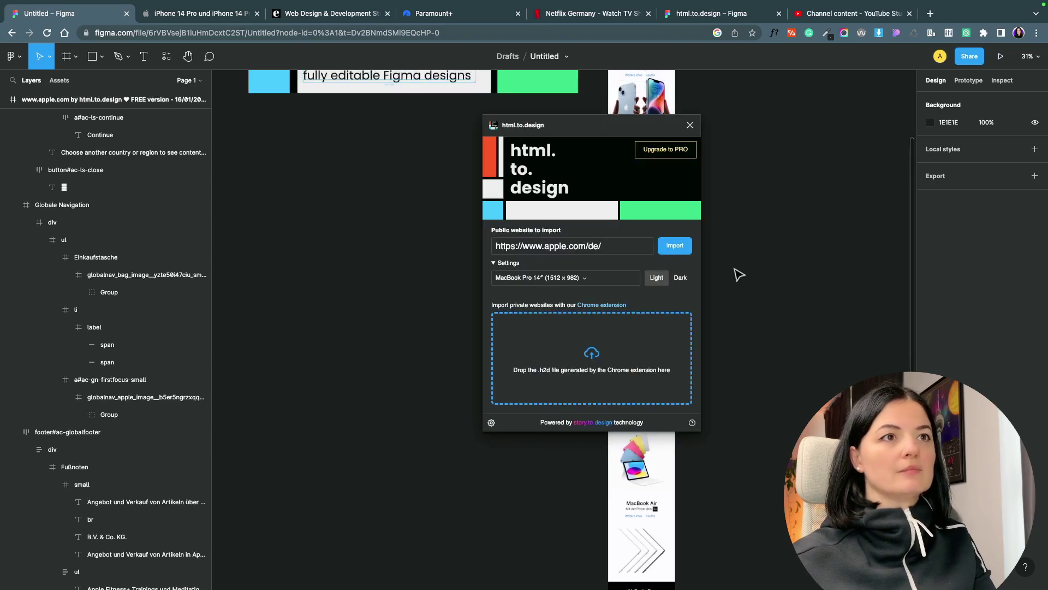
{"action": "scroll", "coordinate": [738, 274], "scroll_direction": "up", "scroll_amount": 2}
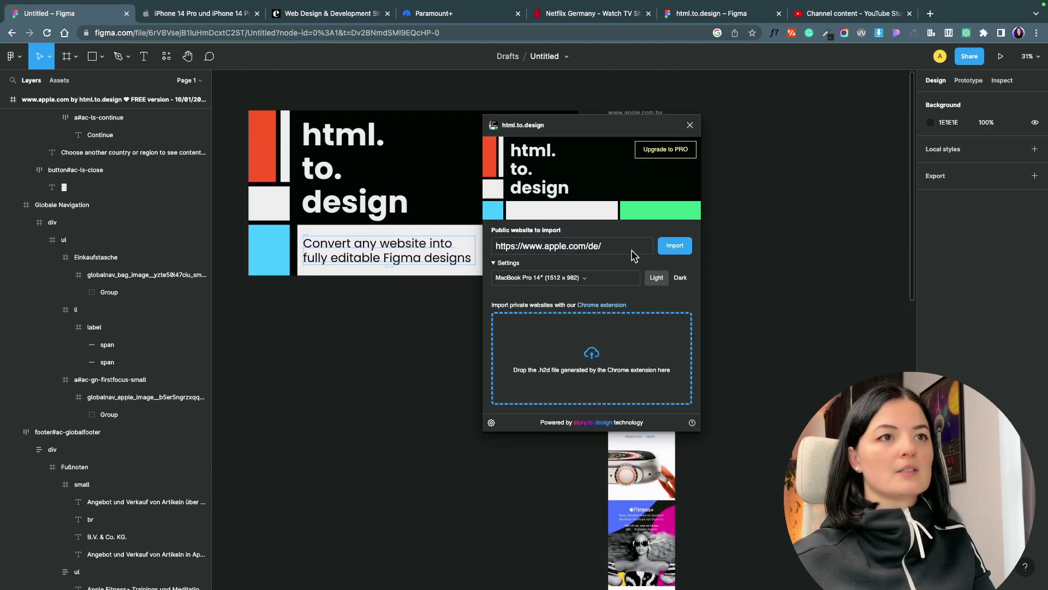
{"action": "left_click", "coordinate": [675, 246]}
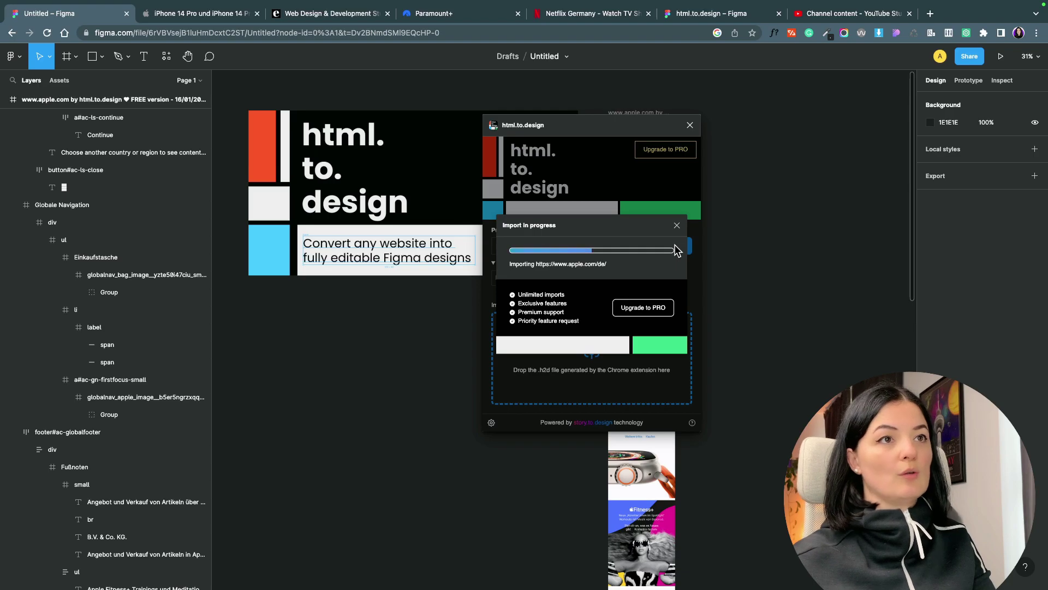
{"action": "left_click", "coordinate": [677, 180]}
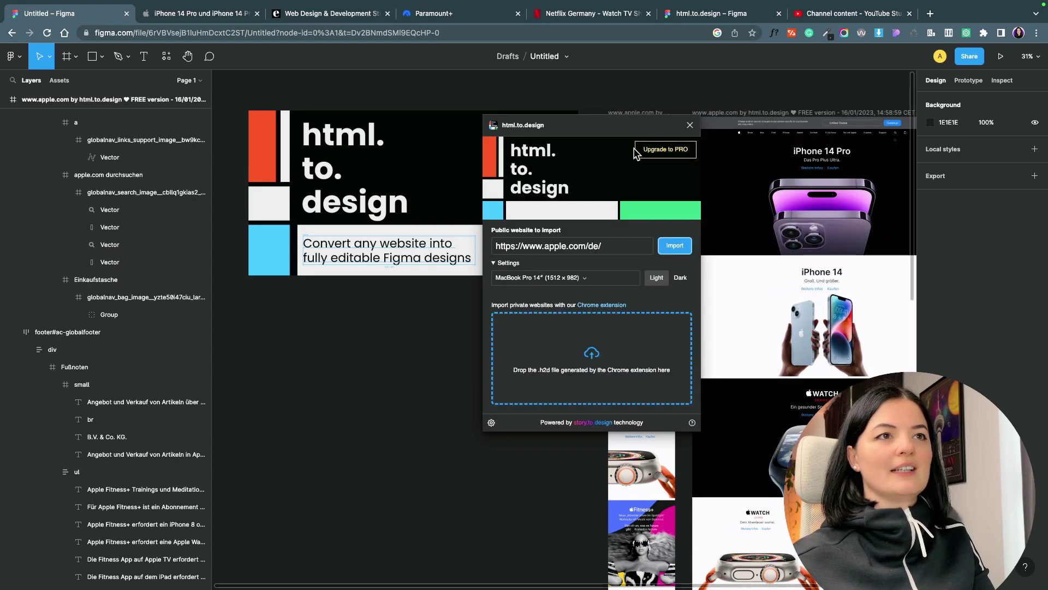
Move the plugin window aside and browse the live Apple site for comparison.
{"action": "left_click_drag", "start_coordinate": [615, 133], "coordinate": [417, 155]}
{"action": "scroll", "coordinate": [626, 256], "scroll_direction": "right", "scroll_amount": 2}
{"action": "scroll", "coordinate": [627, 257], "scroll_direction": "right", "scroll_amount": 3}
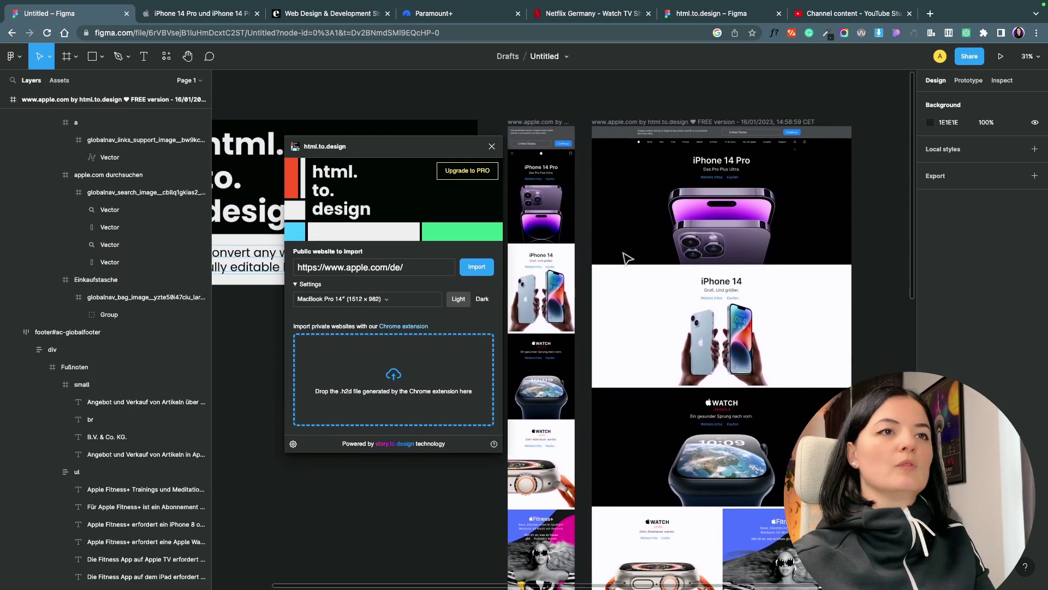
{"action": "key", "text": "ctrl+Tab"}
{"action": "scroll", "coordinate": [764, 399], "scroll_direction": "down", "scroll_amount": 4}
{"action": "scroll", "coordinate": [790, 405], "scroll_direction": "down", "scroll_amount": 15}
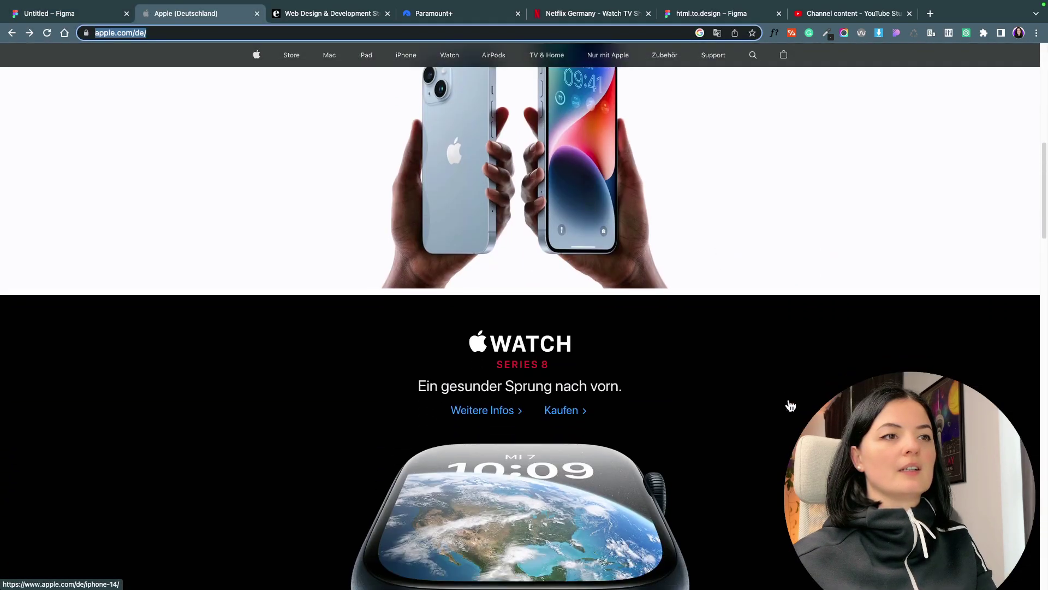
{"action": "scroll", "coordinate": [790, 405], "scroll_direction": "down", "scroll_amount": 20}
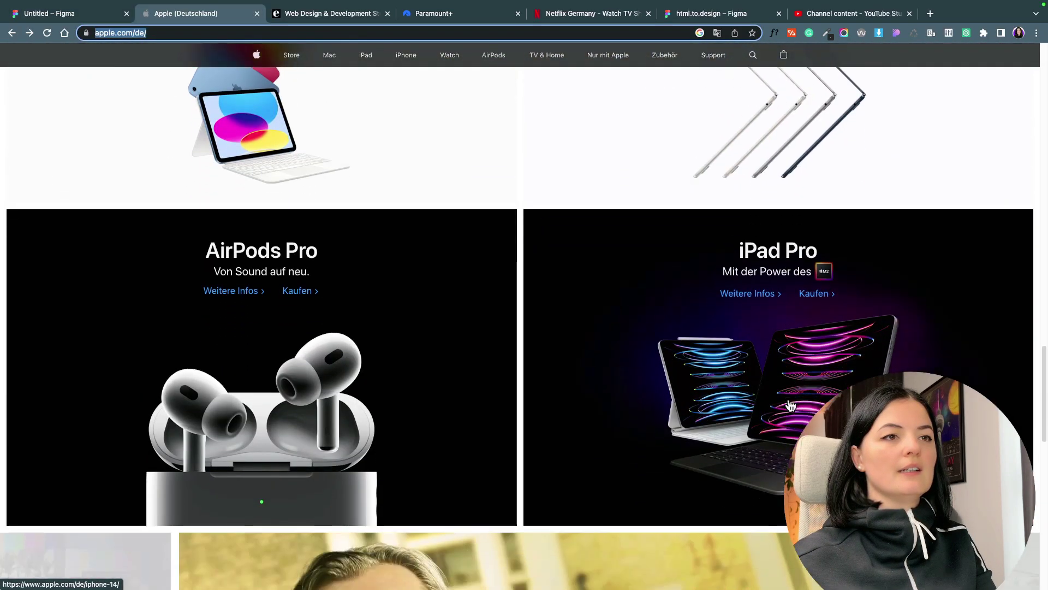
{"action": "scroll", "coordinate": [790, 405], "scroll_direction": "down", "scroll_amount": 2}
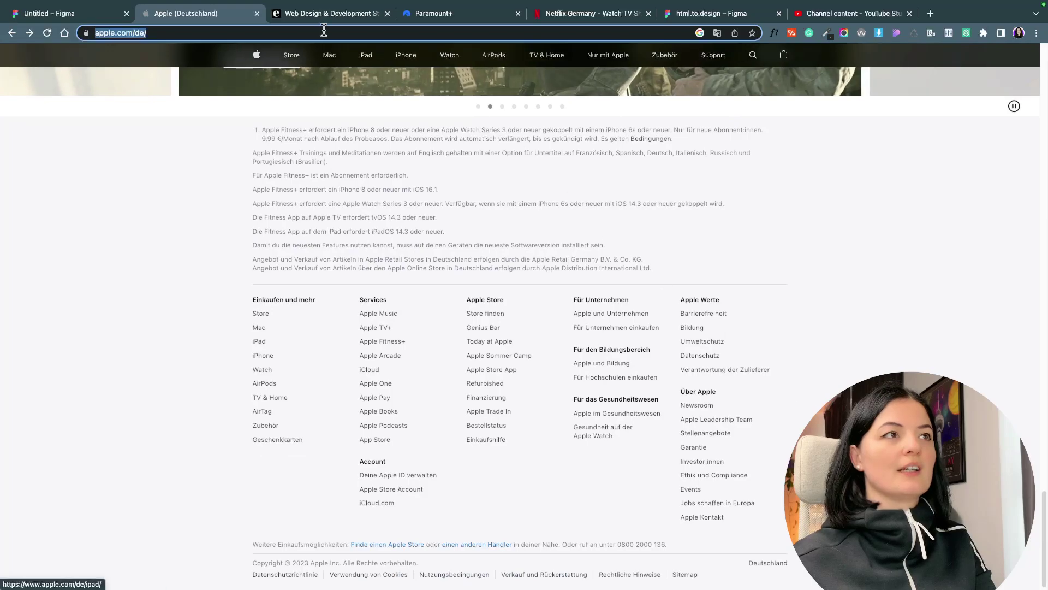
Review the desktop imports on the canvas, then copy the Netflix Germany page address.
{"action": "key", "text": "ctrl+shift+Tab"}
{"action": "scroll", "coordinate": [867, 341], "scroll_direction": "down", "scroll_amount": 10}
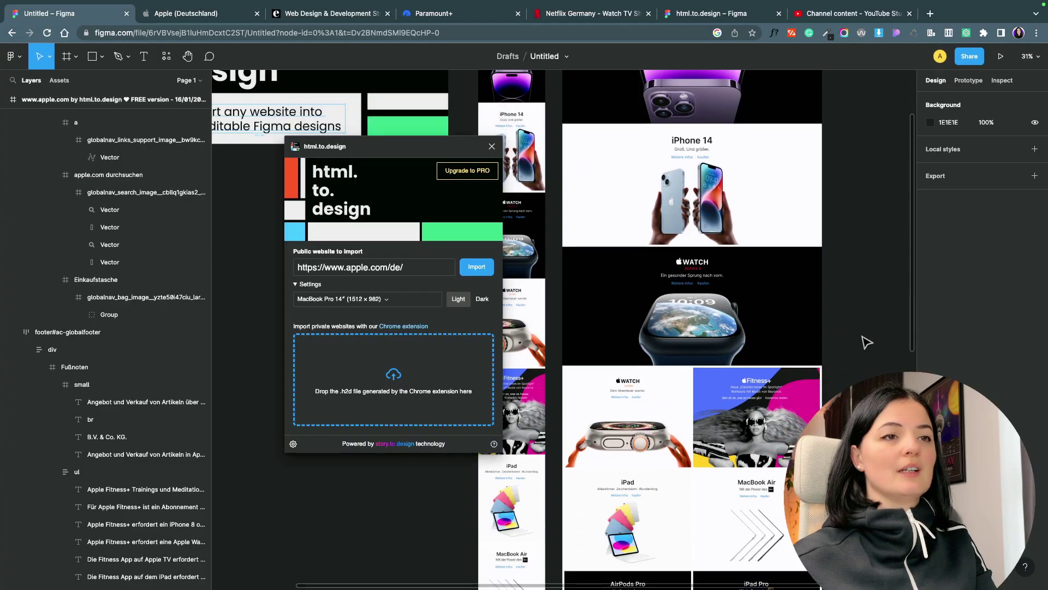
{"action": "scroll", "coordinate": [866, 342], "scroll_direction": "down", "scroll_amount": 2}
{"action": "scroll", "coordinate": [866, 342], "scroll_direction": "up", "scroll_amount": 5}
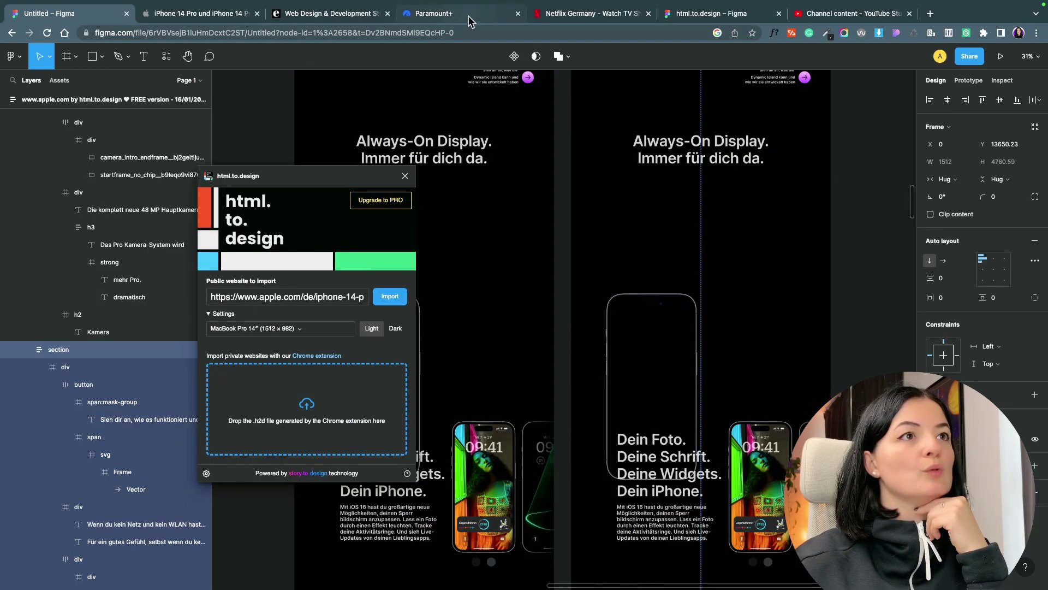
{"action": "left_click", "coordinate": [564, 15]}
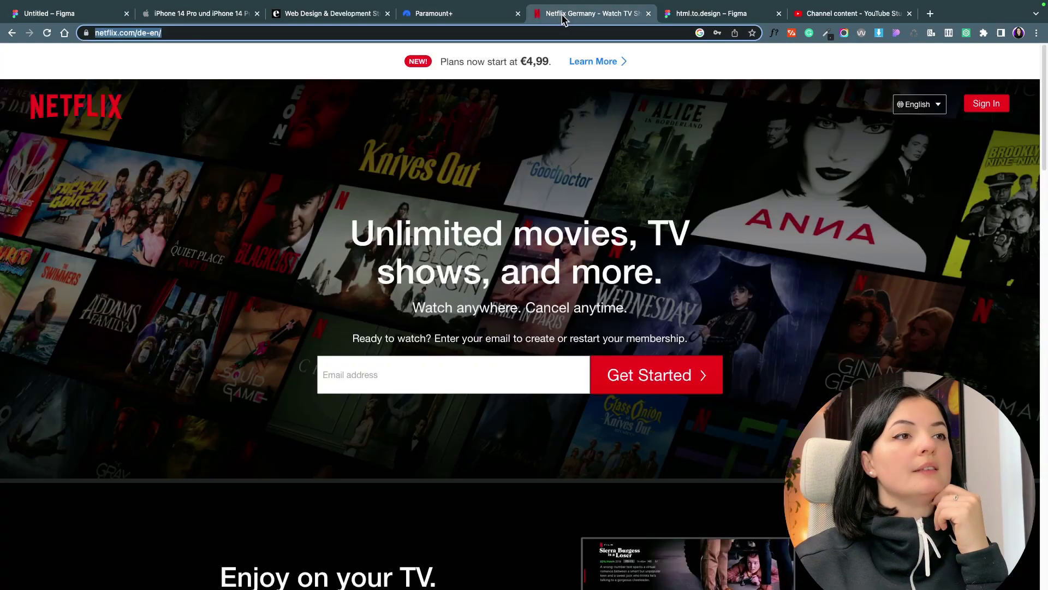
{"action": "left_click", "coordinate": [426, 33]}
{"action": "key", "text": "super+a"}
{"action": "key", "text": "ctrl+c"}
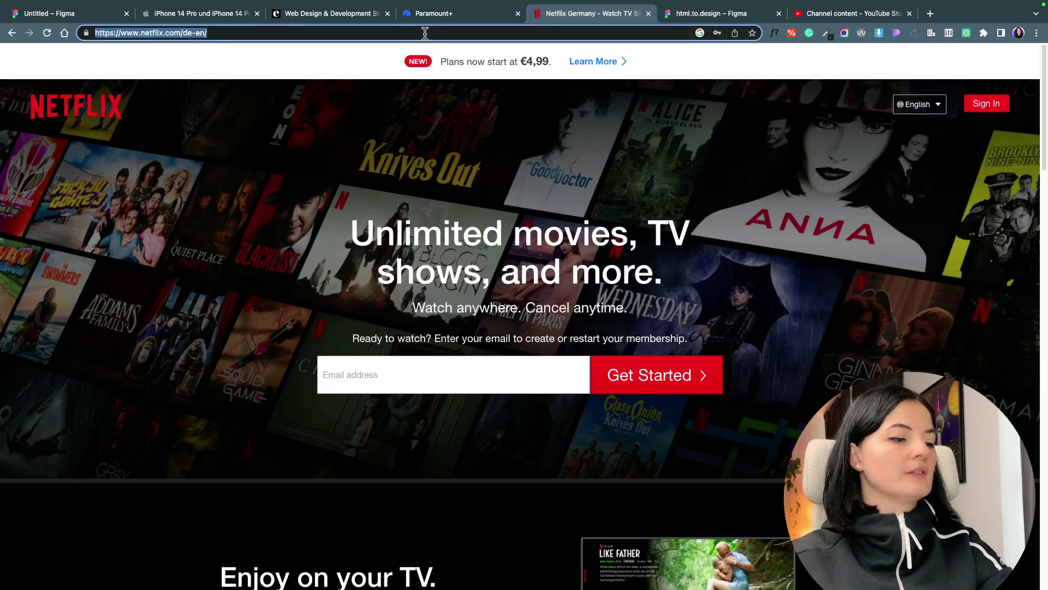
Paste the Netflix Germany address into html.to.design and import it.
{"action": "left_click", "coordinate": [55, 13]}
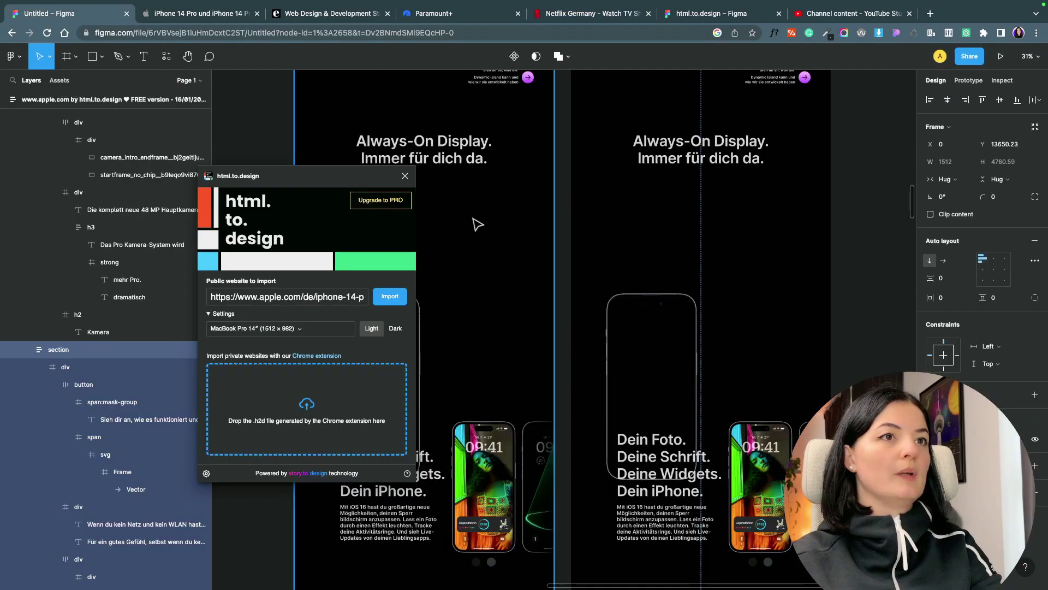
{"action": "left_click_drag", "start_coordinate": [315, 180], "coordinate": [755, 164]}
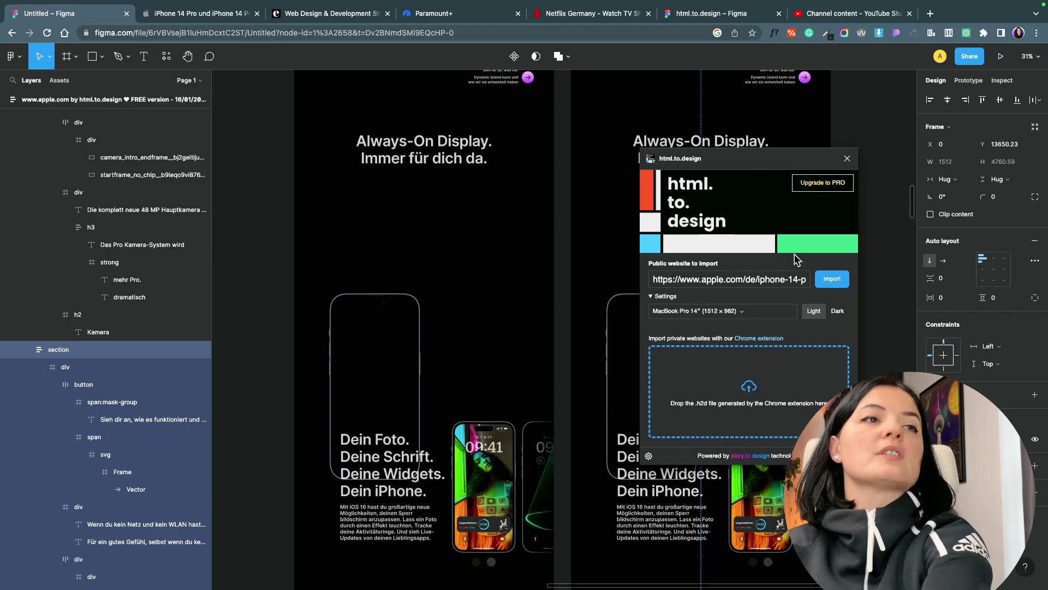
{"action": "scroll", "coordinate": [775, 276], "scroll_direction": "right", "scroll_amount": 5}
{"action": "scroll", "coordinate": [775, 275], "scroll_direction": "up", "scroll_amount": 2}
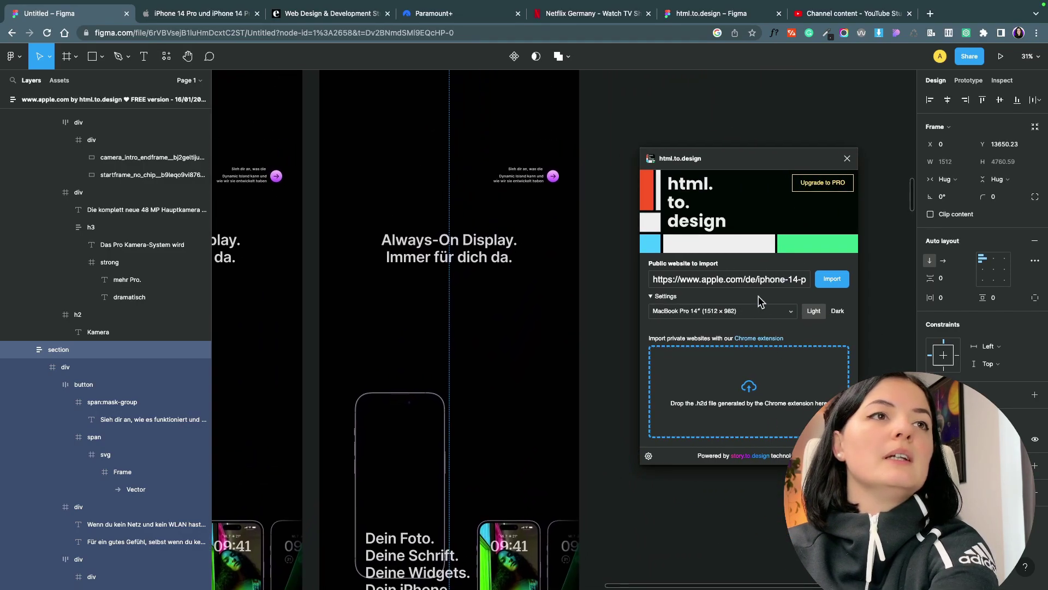
{"action": "left_click_drag", "start_coordinate": [756, 158], "coordinate": [615, 135]}
{"action": "left_click", "coordinate": [602, 262]}
{"action": "key", "text": "ctrl+a"}
{"action": "key", "text": "ctrl+v"}
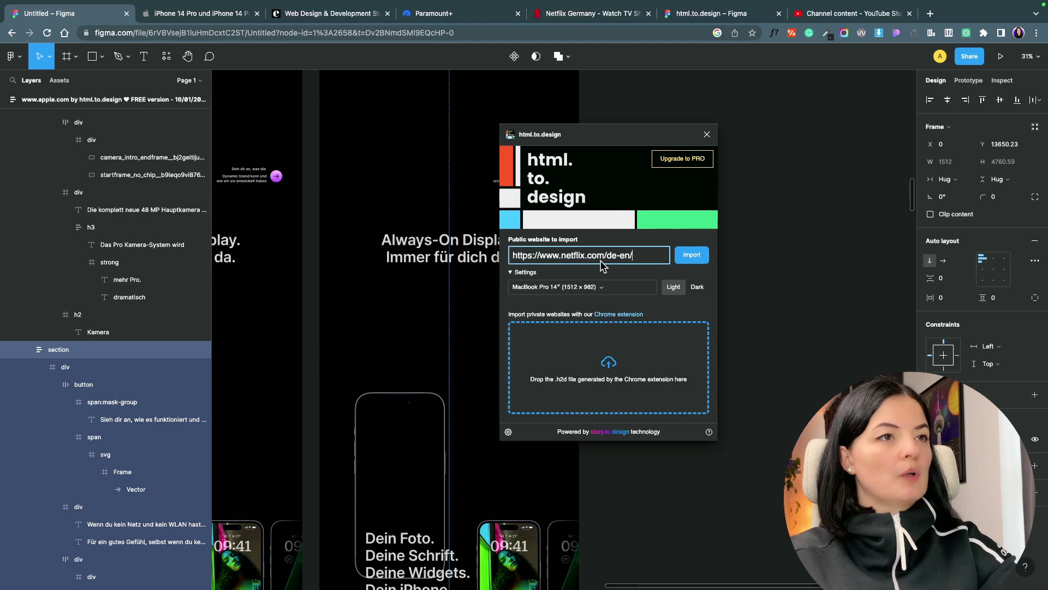
{"action": "left_click", "coordinate": [693, 257]}
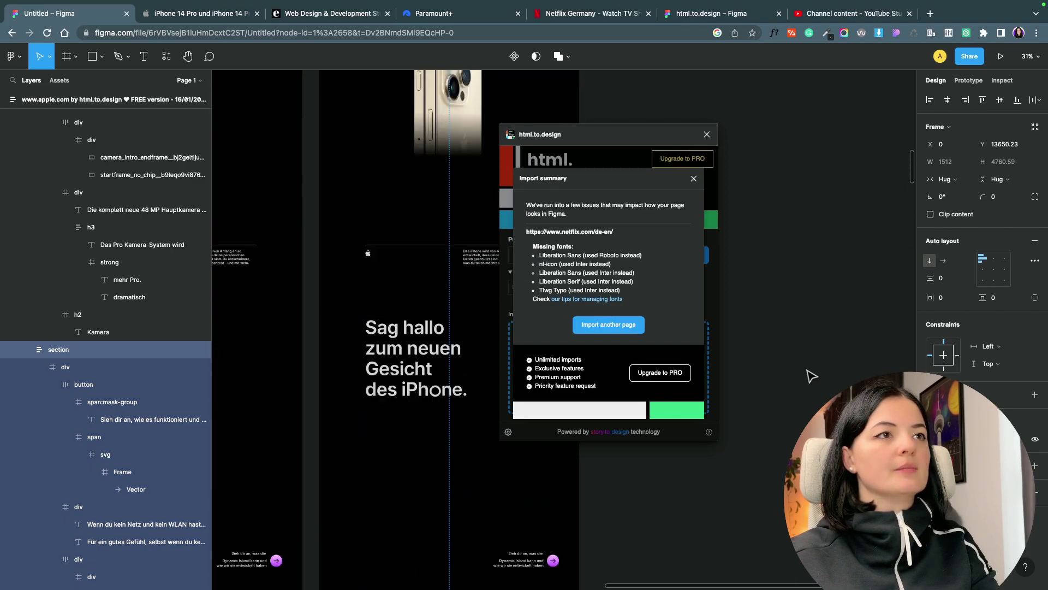
Inspect the imported Netflix frame and its summary of substituted fonts.
{"action": "scroll", "coordinate": [811, 376], "scroll_direction": "up", "scroll_amount": 15}
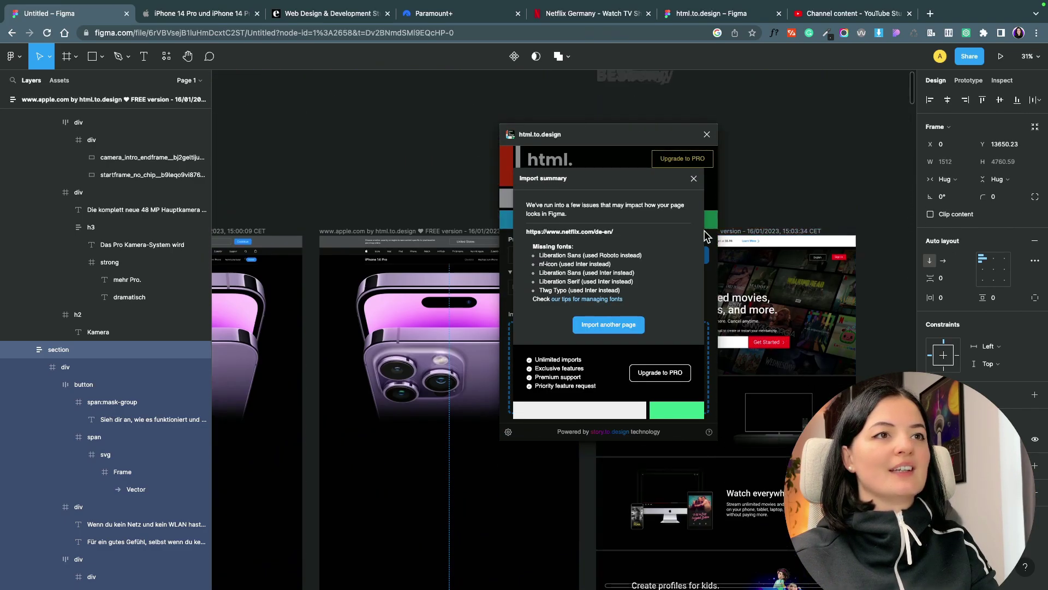
{"action": "left_click_drag", "start_coordinate": [650, 140], "coordinate": [452, 157]}
{"action": "scroll", "coordinate": [546, 218], "scroll_direction": "down", "scroll_amount": 8}
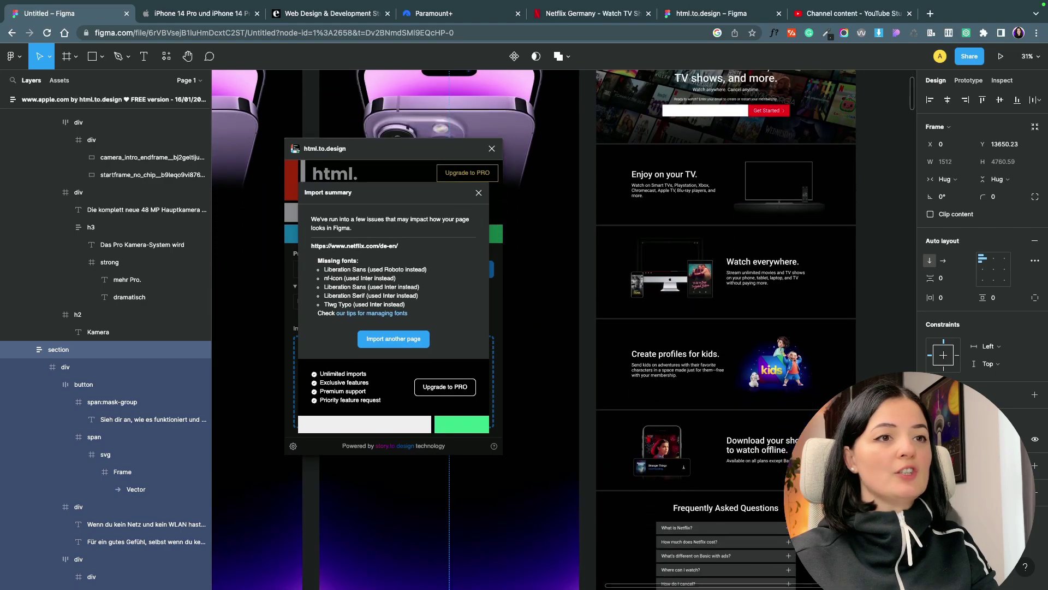
{"action": "scroll", "coordinate": [534, 327], "scroll_direction": "down", "scroll_amount": 5}
{"action": "scroll", "coordinate": [534, 328], "scroll_direction": "up", "scroll_amount": 6}
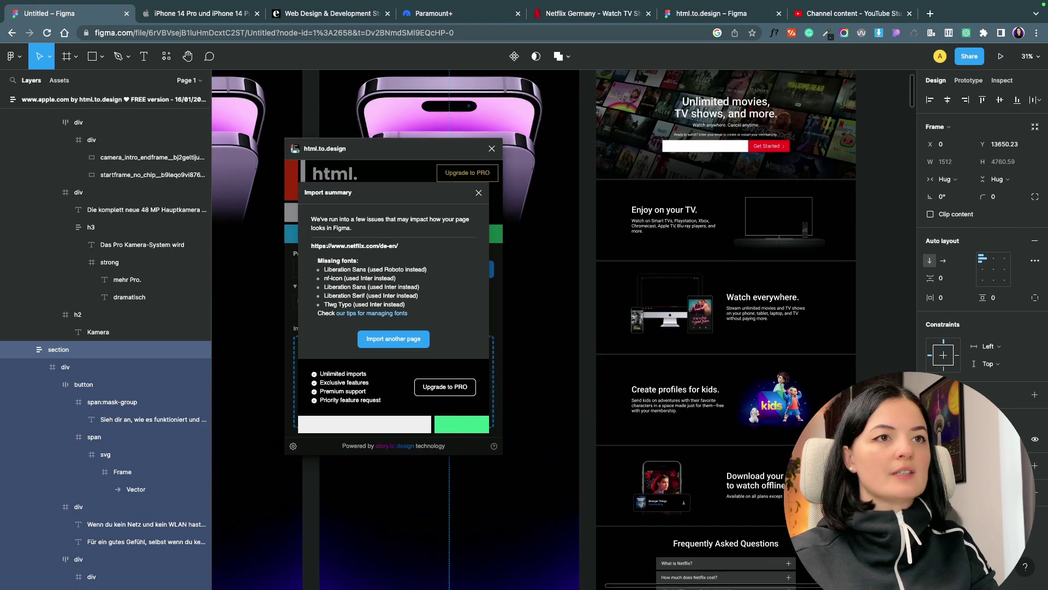
{"action": "scroll", "coordinate": [534, 327], "scroll_direction": "up", "scroll_amount": 5}
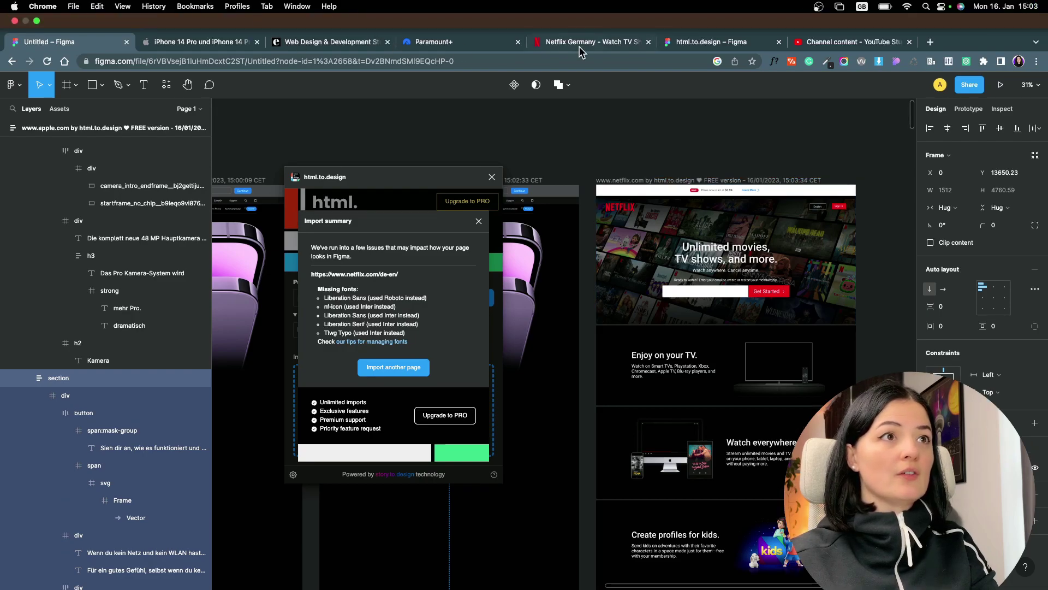
Scroll the live Netflix Germany homepage down to the footer and back up.
{"action": "left_click", "coordinate": [593, 13]}
{"action": "scroll", "coordinate": [771, 304], "scroll_direction": "down", "scroll_amount": 9}
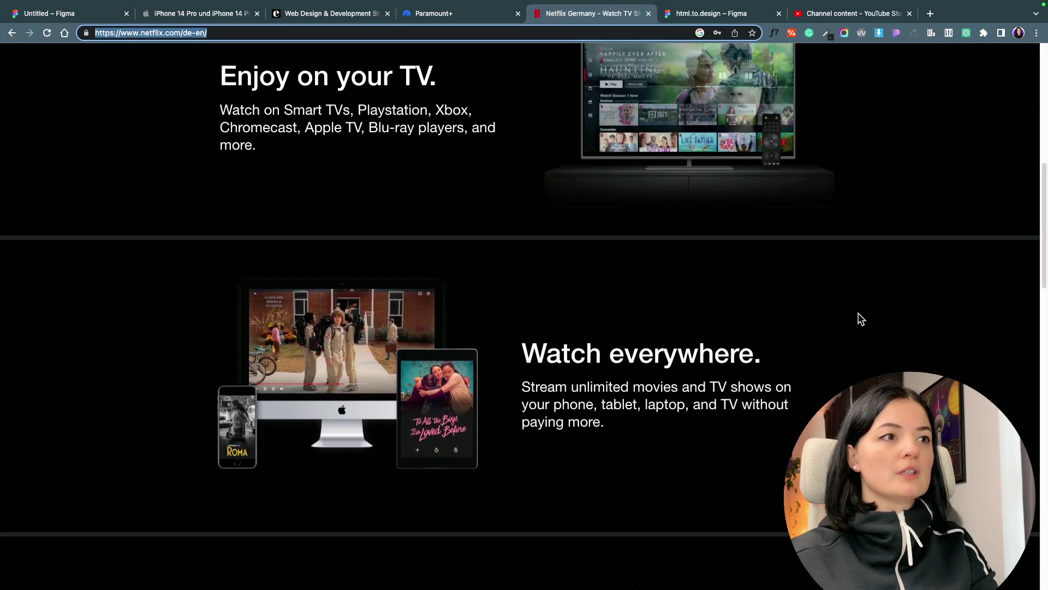
{"action": "scroll", "coordinate": [803, 269], "scroll_direction": "up", "scroll_amount": 3}
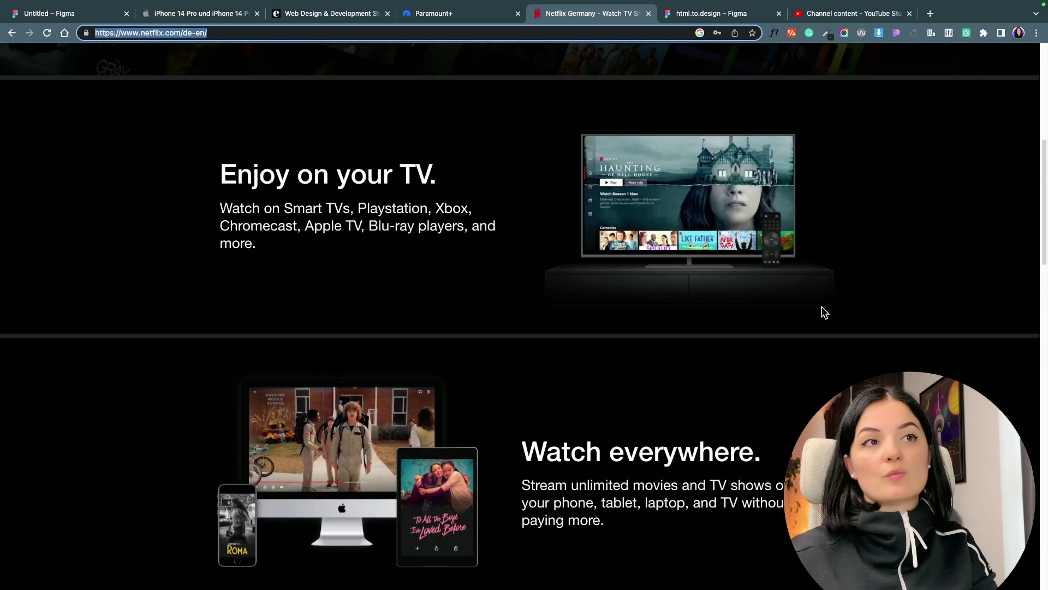
{"action": "scroll", "coordinate": [519, 304], "scroll_direction": "down", "scroll_amount": 11}
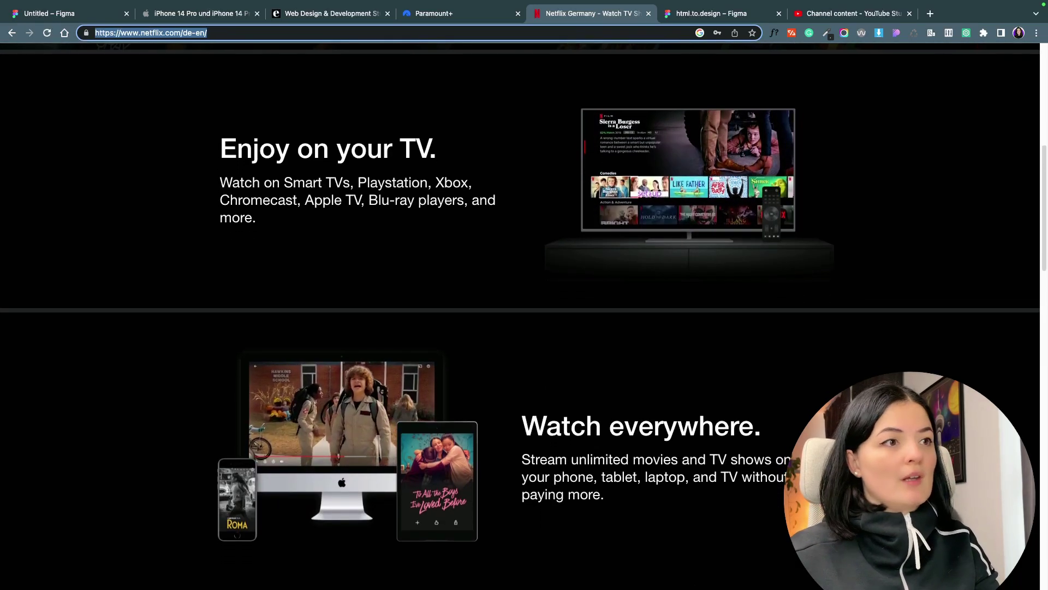
{"action": "scroll", "coordinate": [520, 316], "scroll_direction": "down", "scroll_amount": 9}
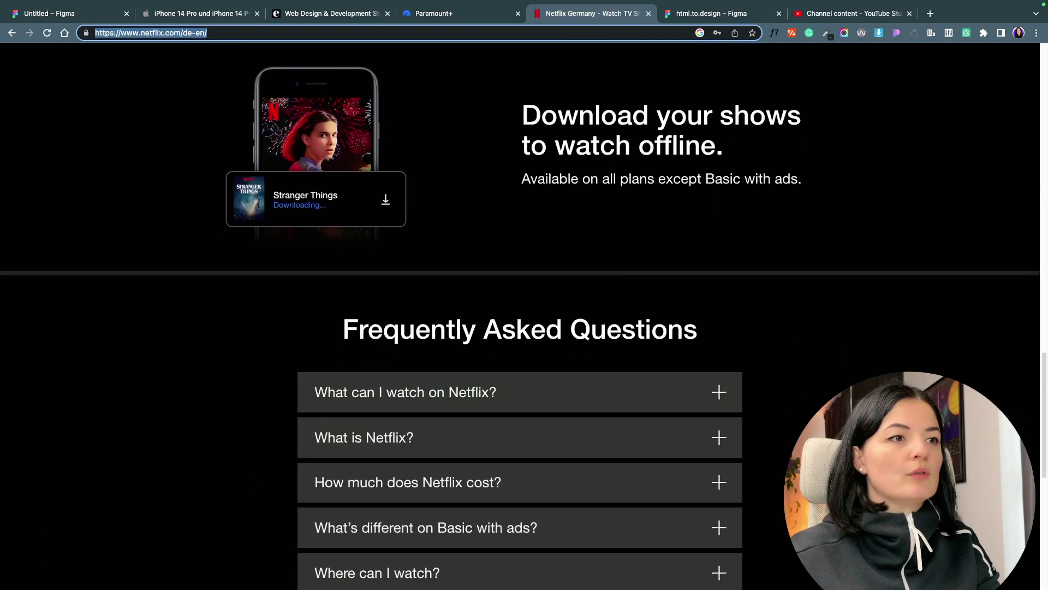
{"action": "scroll", "coordinate": [520, 311], "scroll_direction": "down", "scroll_amount": 5}
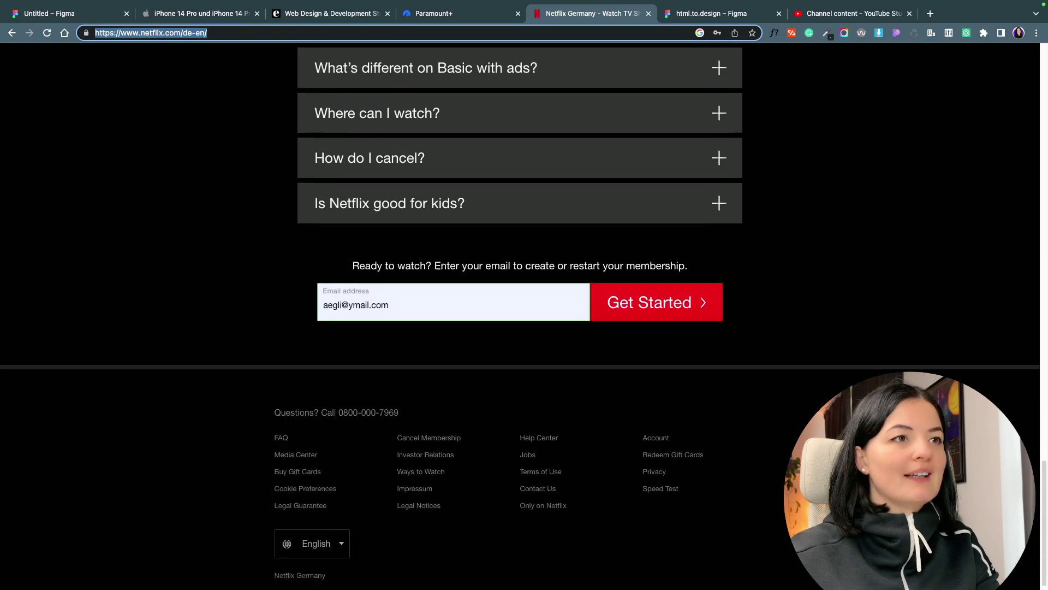
{"action": "scroll", "coordinate": [519, 311], "scroll_direction": "up", "scroll_amount": 20}
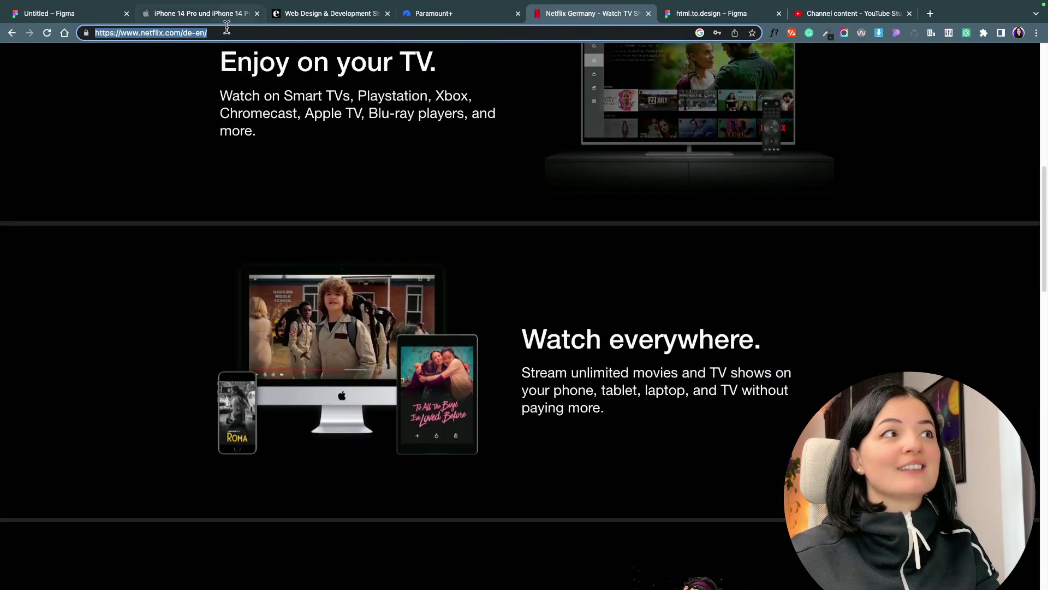
Select the imported Netflix frame and close its import summary.
{"action": "left_click", "coordinate": [49, 13]}
{"action": "scroll", "coordinate": [624, 388], "scroll_direction": "down", "scroll_amount": 5}
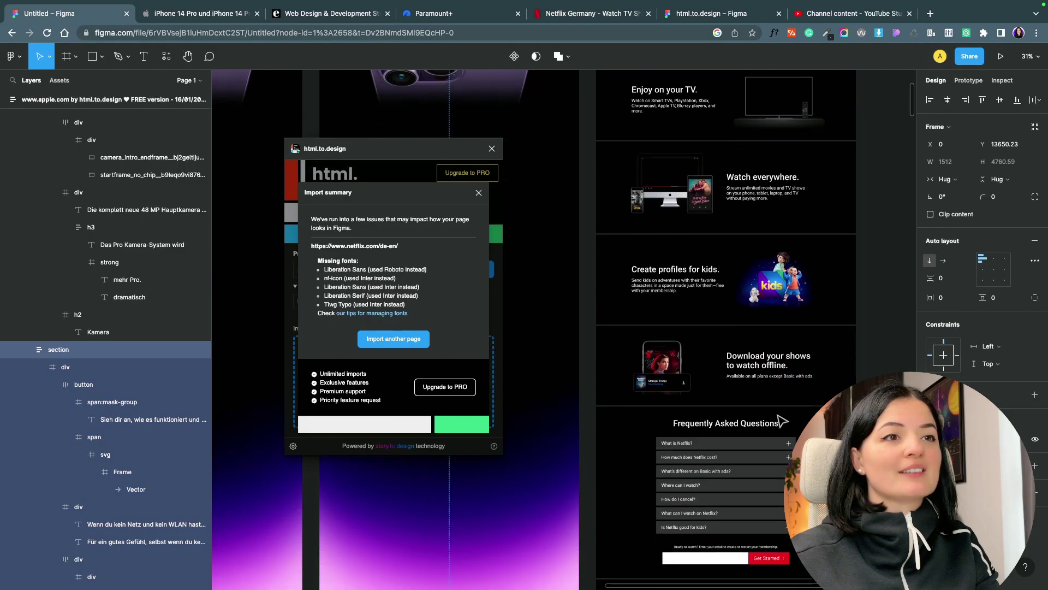
{"action": "left_click", "coordinate": [681, 185]}
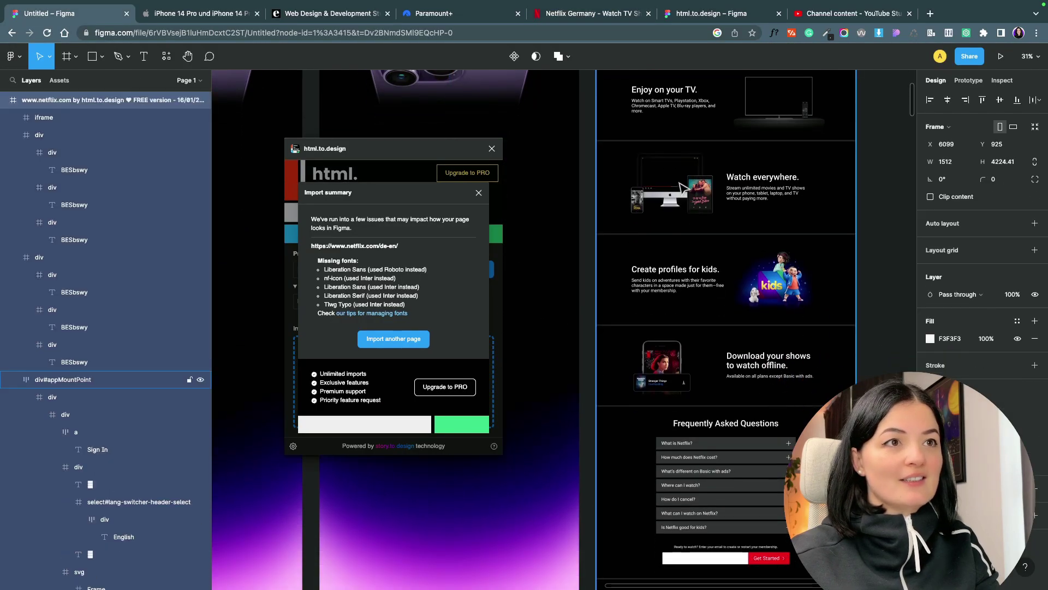
{"action": "left_click", "coordinate": [479, 192]}
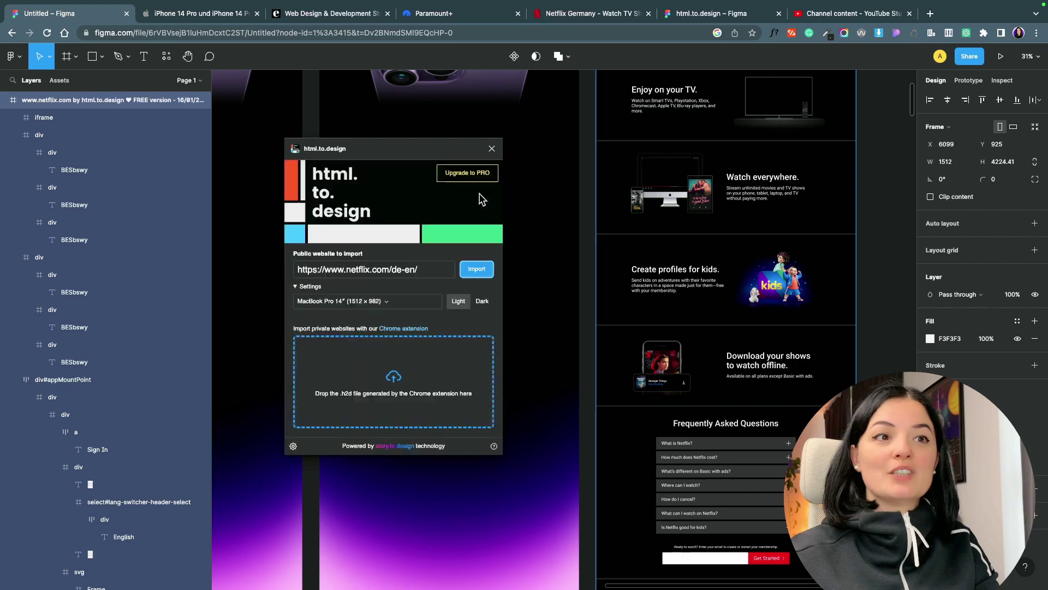
Copy egliandreastudios.com from Chrome and import it with html.to.design.
{"action": "left_click", "coordinate": [304, 9]}
{"action": "left_click", "coordinate": [217, 34]}
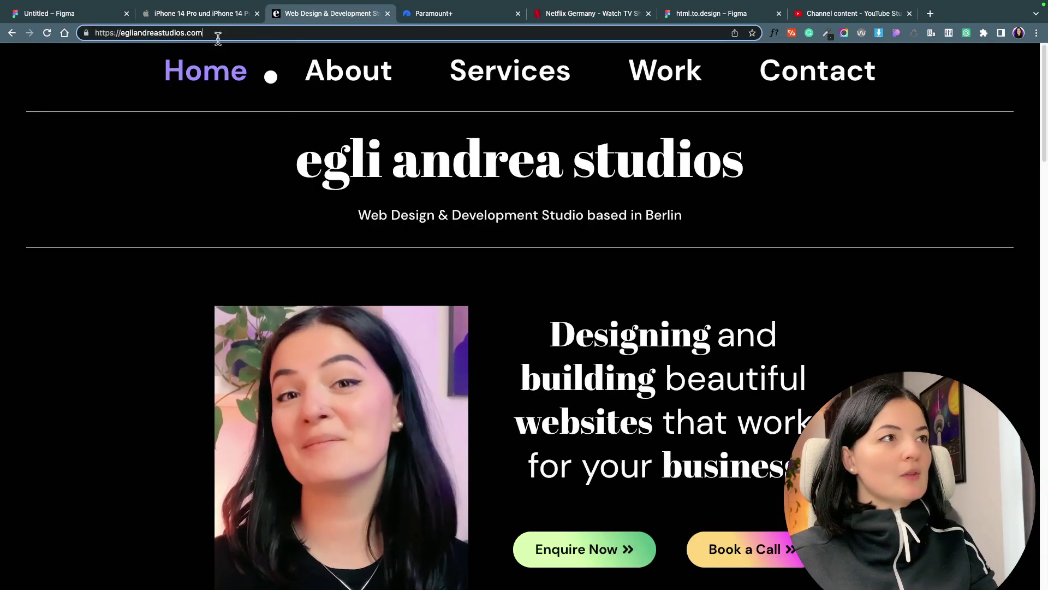
{"action": "left_click", "coordinate": [61, 14]}
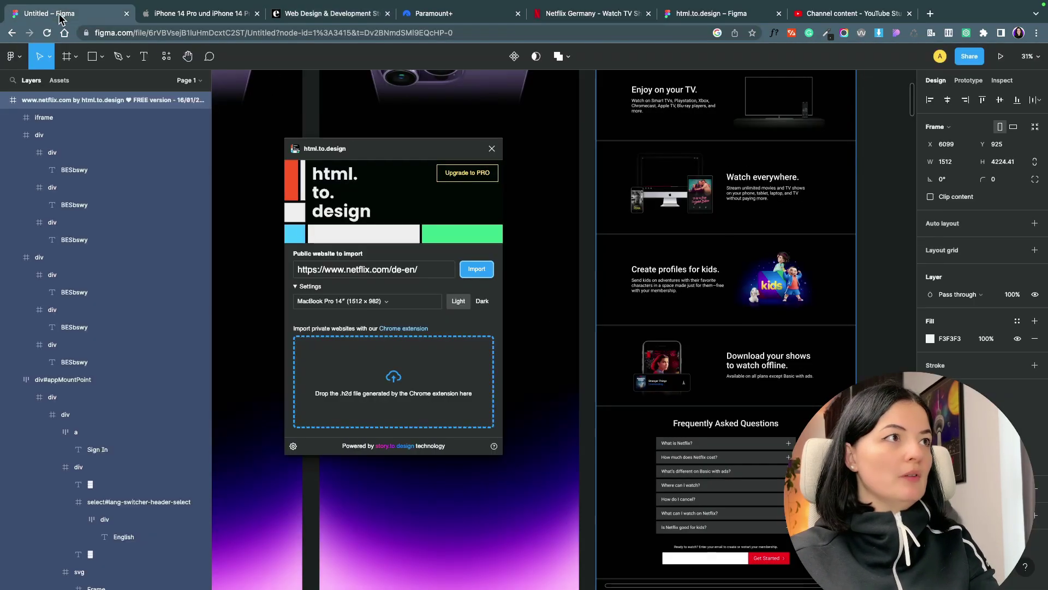
{"action": "left_click", "coordinate": [415, 271]}
{"action": "key", "text": "ctrl+a"}
{"action": "type", "text": "https://egliandreastudios.com/"}
{"action": "left_click", "coordinate": [477, 268]}
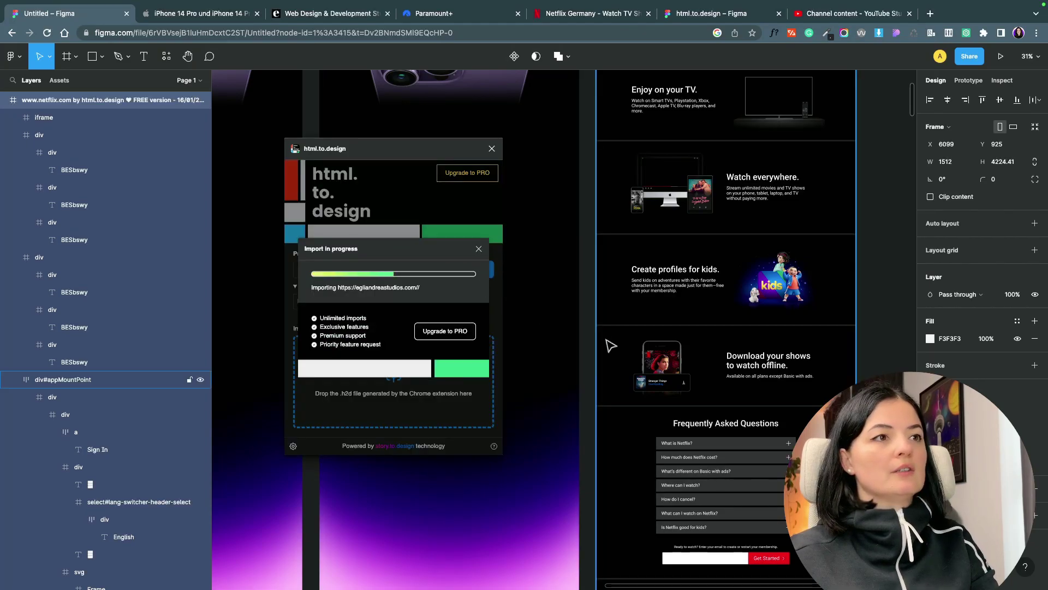
{"action": "scroll", "coordinate": [720, 145], "scroll_direction": "down", "scroll_amount": 2}
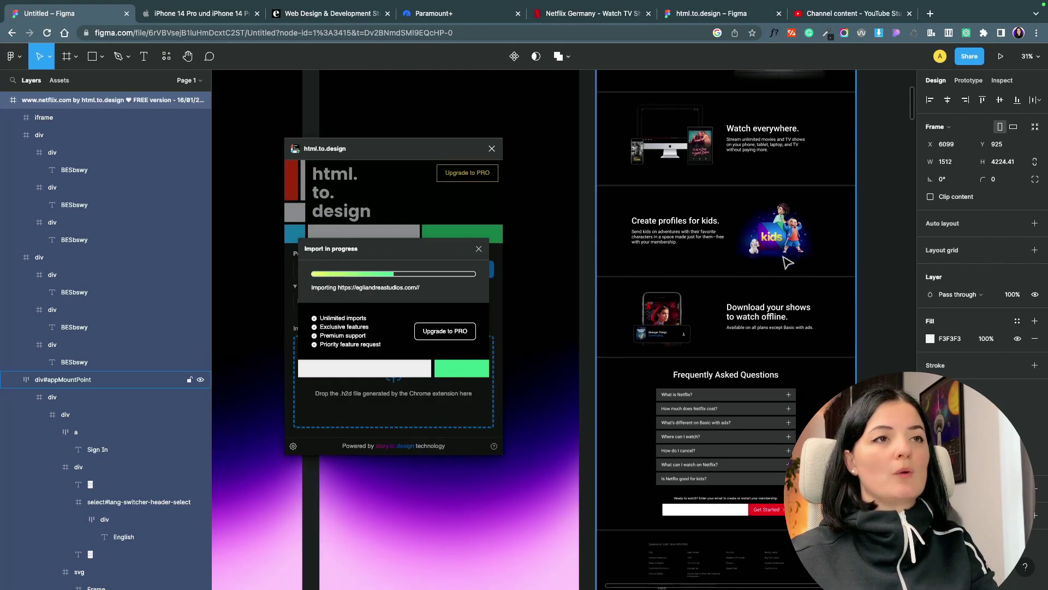
{"action": "scroll", "coordinate": [764, 219], "scroll_direction": "up", "scroll_amount": 3}
{"action": "scroll", "coordinate": [655, 273], "scroll_direction": "right", "scroll_amount": 10}
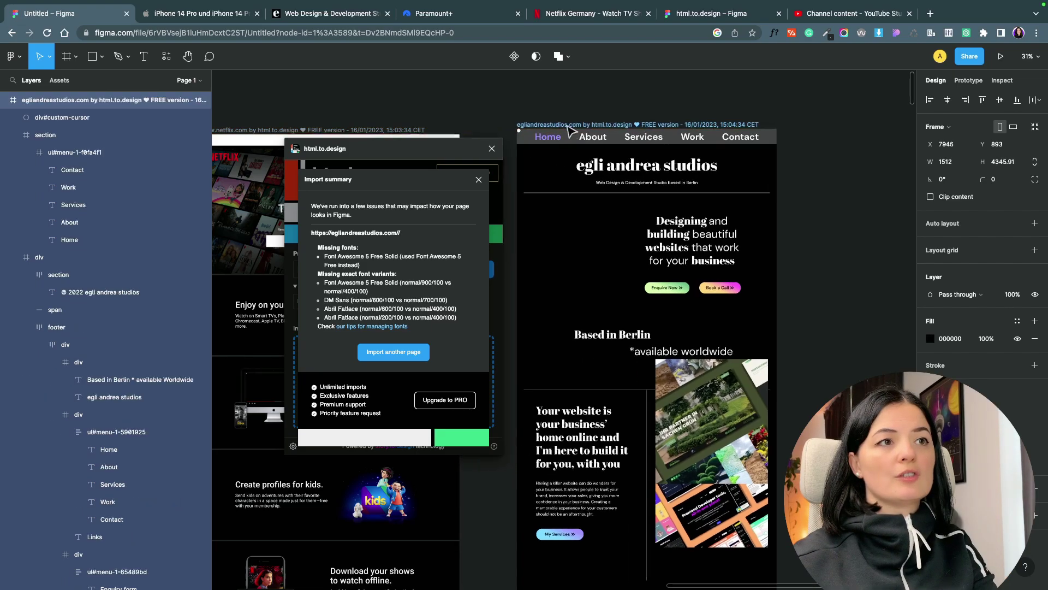
Drag the project screenshot down so the *available worldwide line shows fully.
{"action": "left_click", "coordinate": [679, 538]}
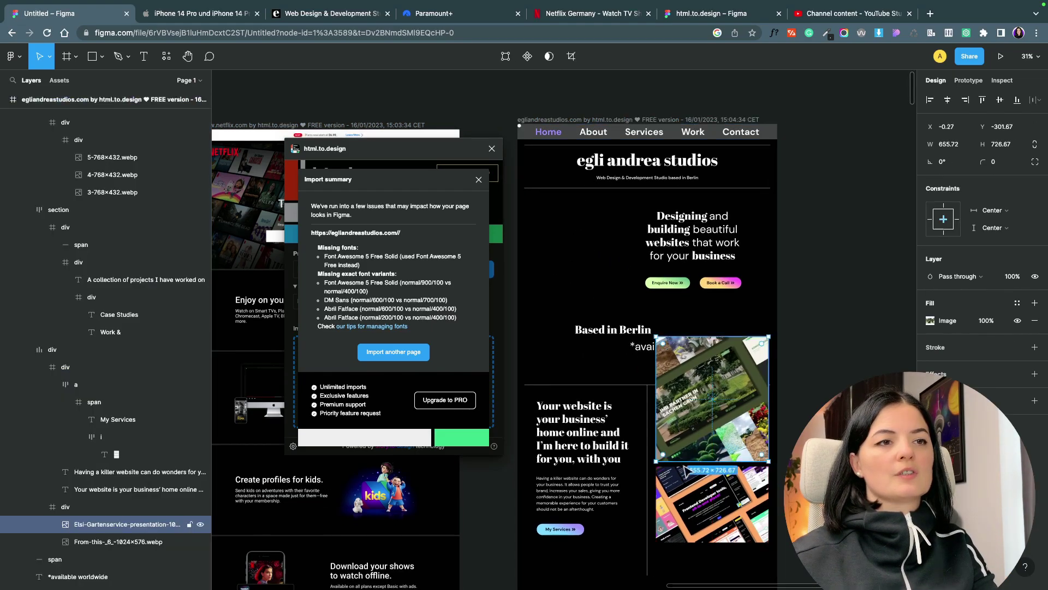
{"action": "left_click_drag", "start_coordinate": [693, 432], "coordinate": [693, 464]}
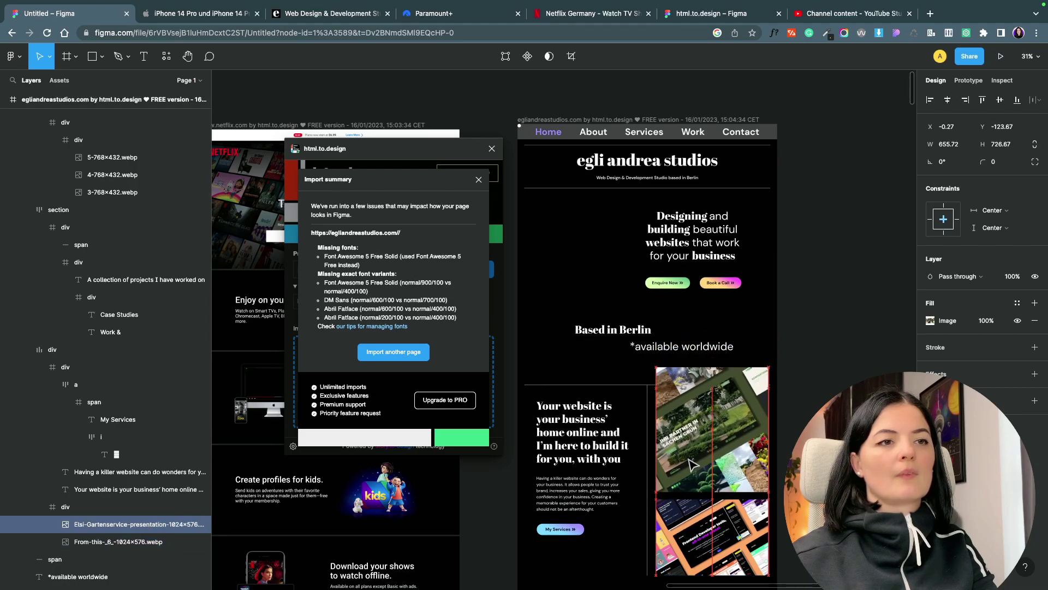
{"action": "key", "text": "Escape"}
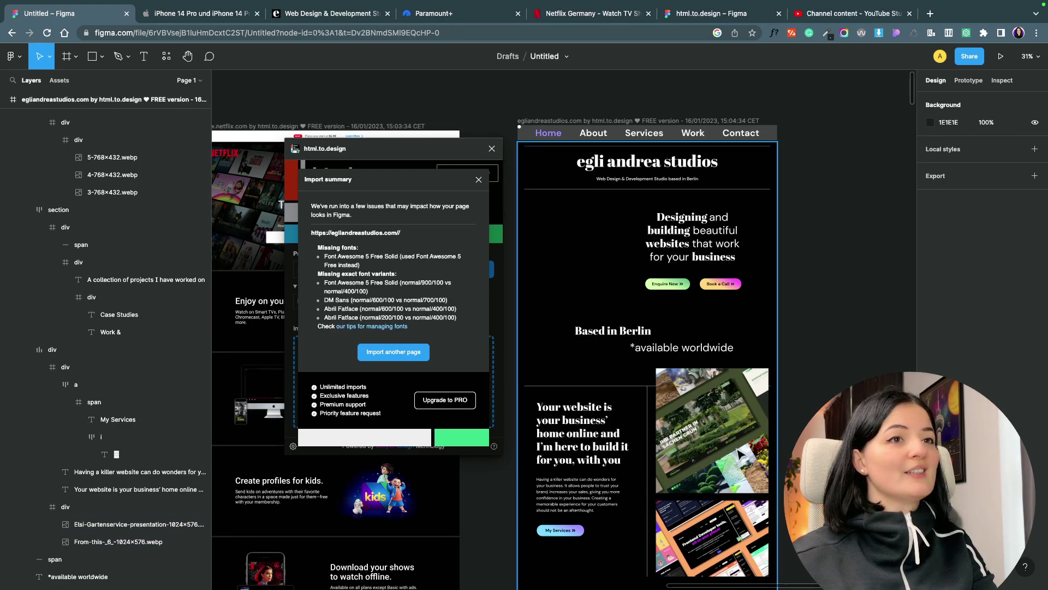
{"action": "scroll", "coordinate": [722, 451], "scroll_direction": "down", "scroll_amount": 10}
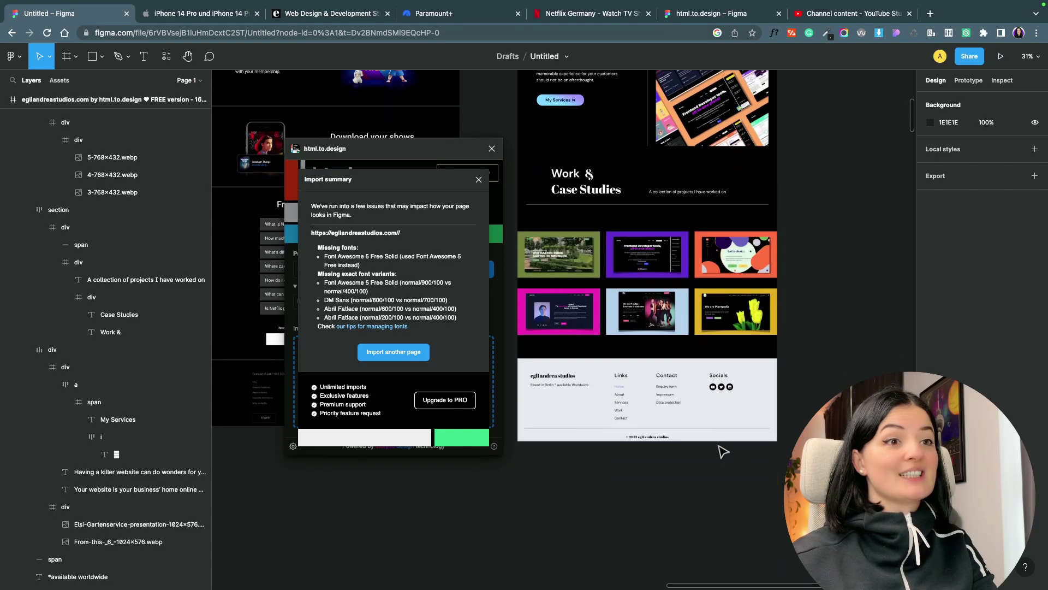
{"action": "scroll", "coordinate": [722, 451], "scroll_direction": "down", "scroll_amount": 1}
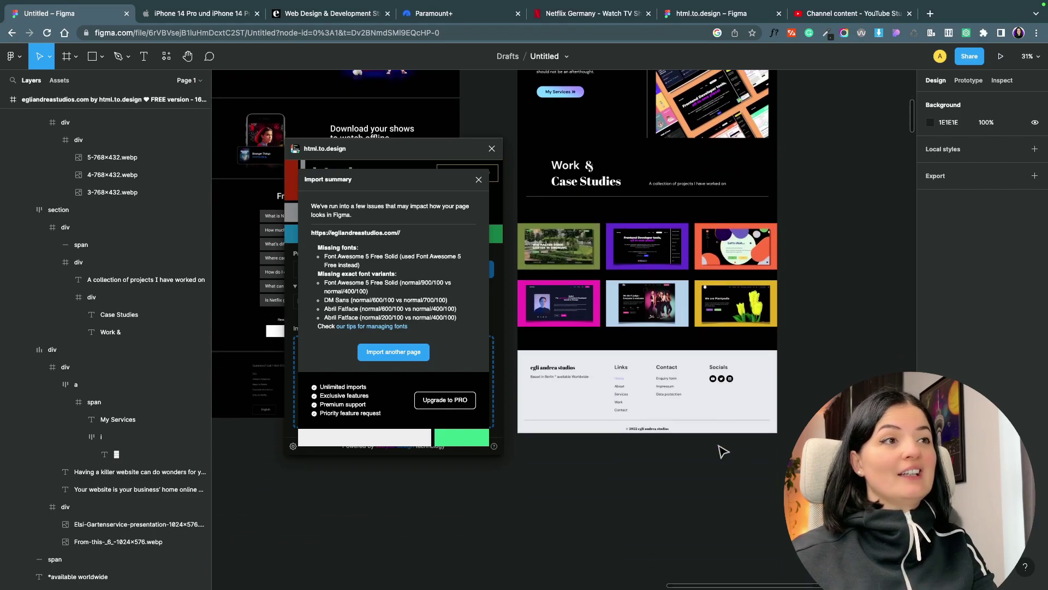
Close the import summary and compare against the live egli andrea studios site.
{"action": "left_click", "coordinate": [723, 451]}
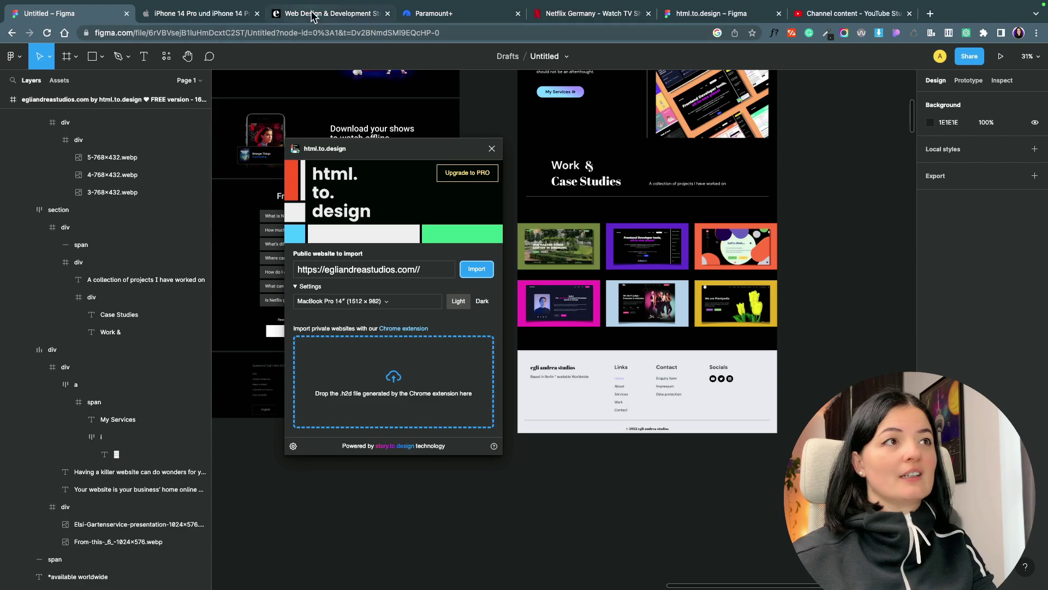
{"action": "left_click", "coordinate": [328, 13]}
{"action": "scroll", "coordinate": [520, 316], "scroll_direction": "down", "scroll_amount": 10}
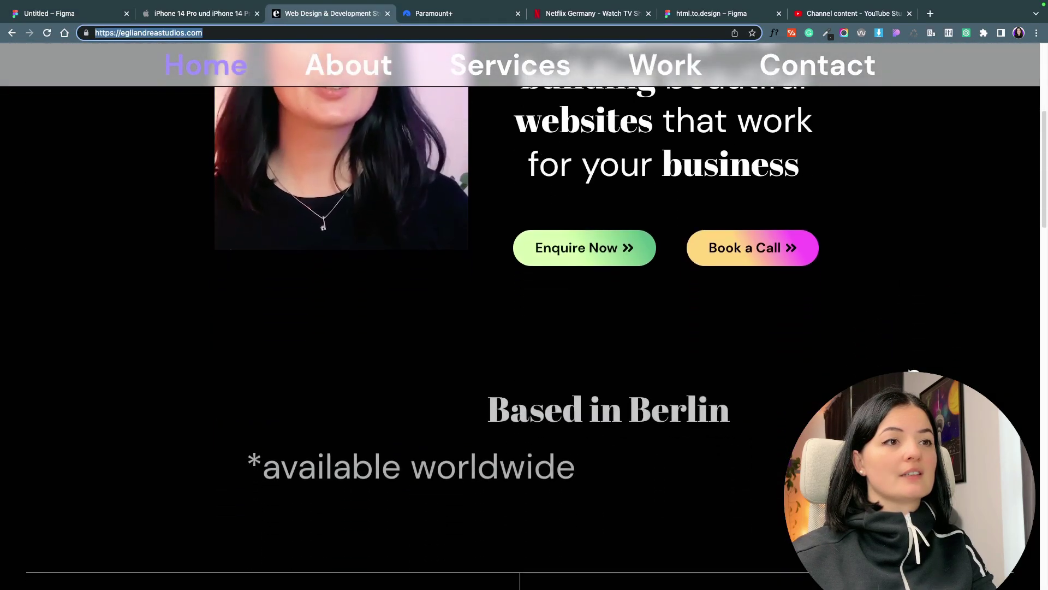
{"action": "scroll", "coordinate": [520, 316], "scroll_direction": "down", "scroll_amount": 5}
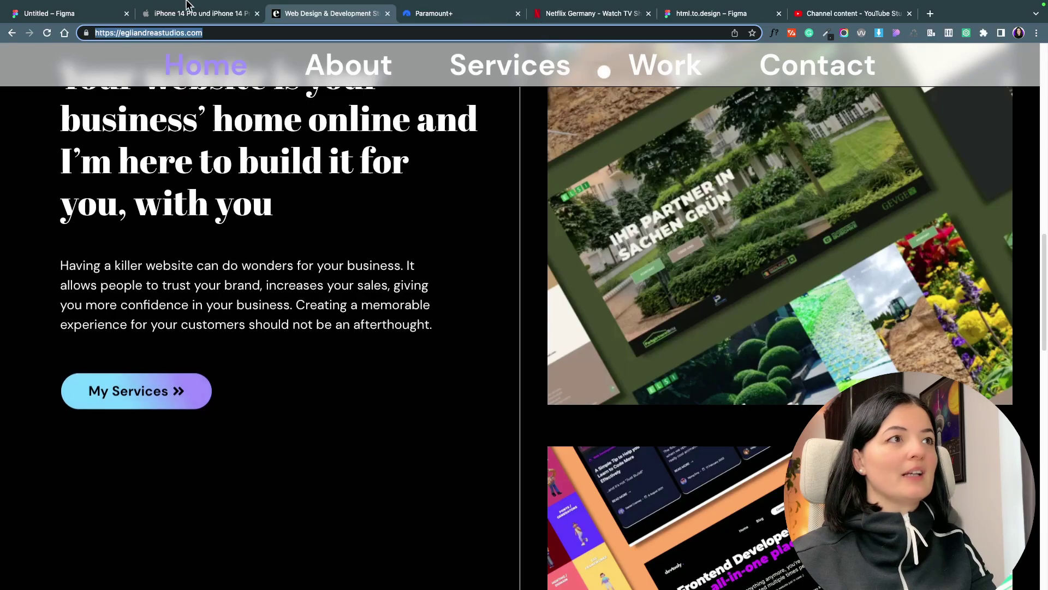
{"action": "left_click", "coordinate": [65, 13]}
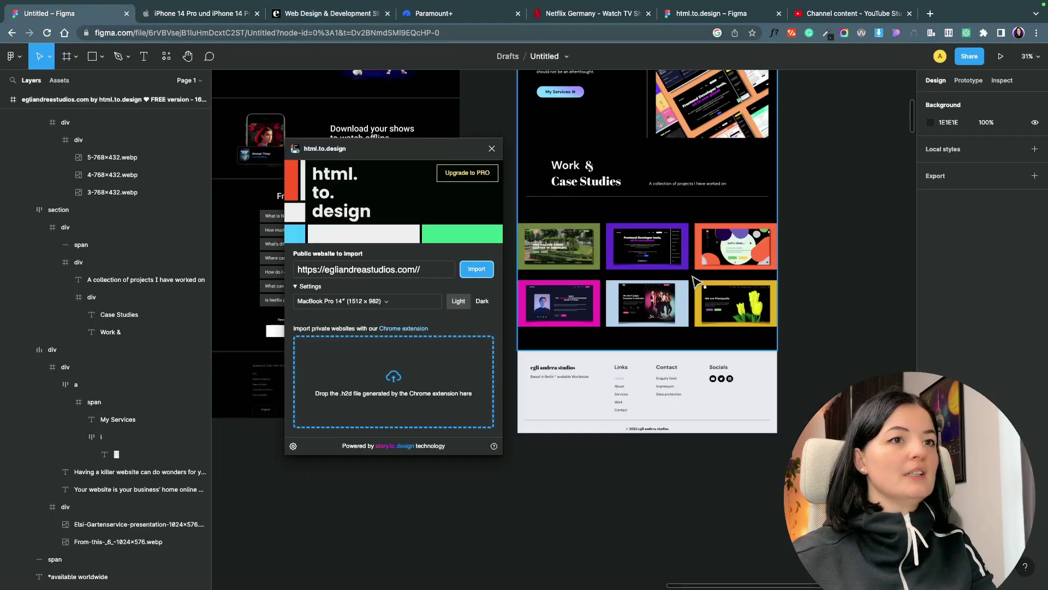
Recolour the My Services button's left gradient stop to magenta-purple.
{"action": "left_click", "coordinate": [563, 172]}
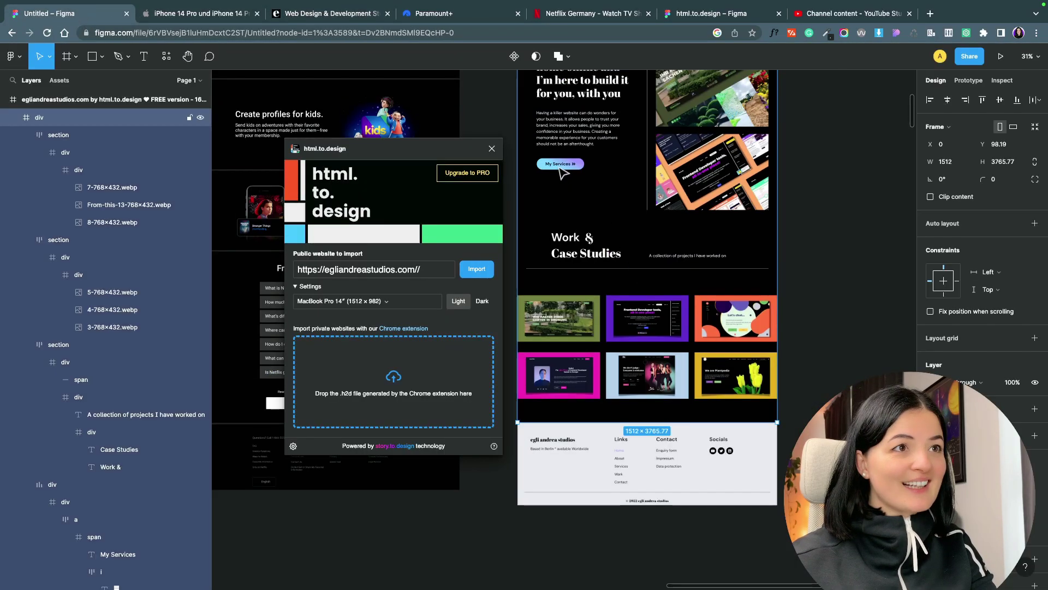
{"action": "double_click", "coordinate": [549, 165]}
{"action": "double_click", "coordinate": [543, 164]}
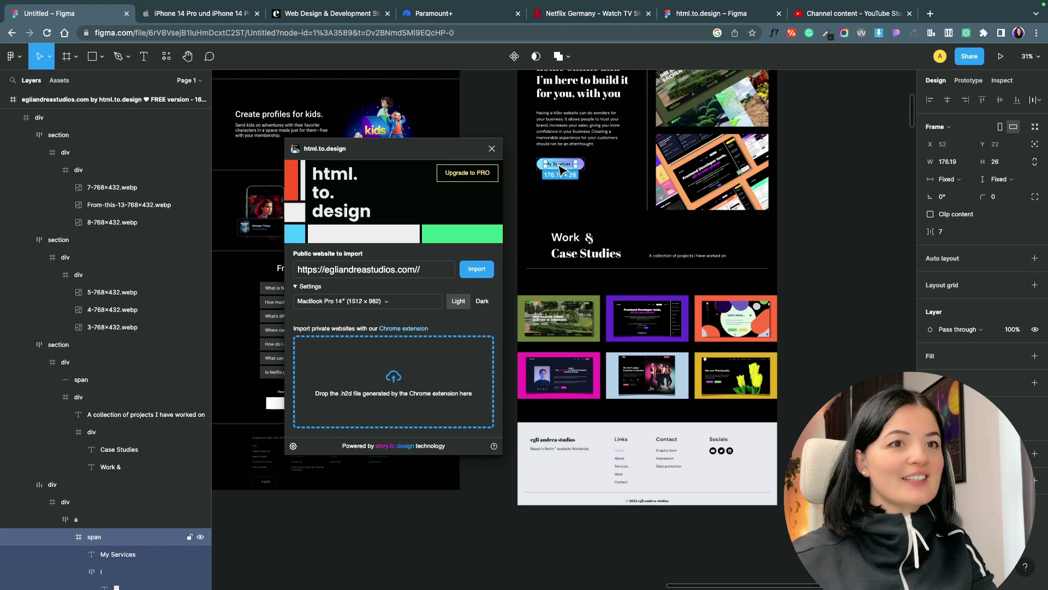
{"action": "left_click", "coordinate": [583, 166]}
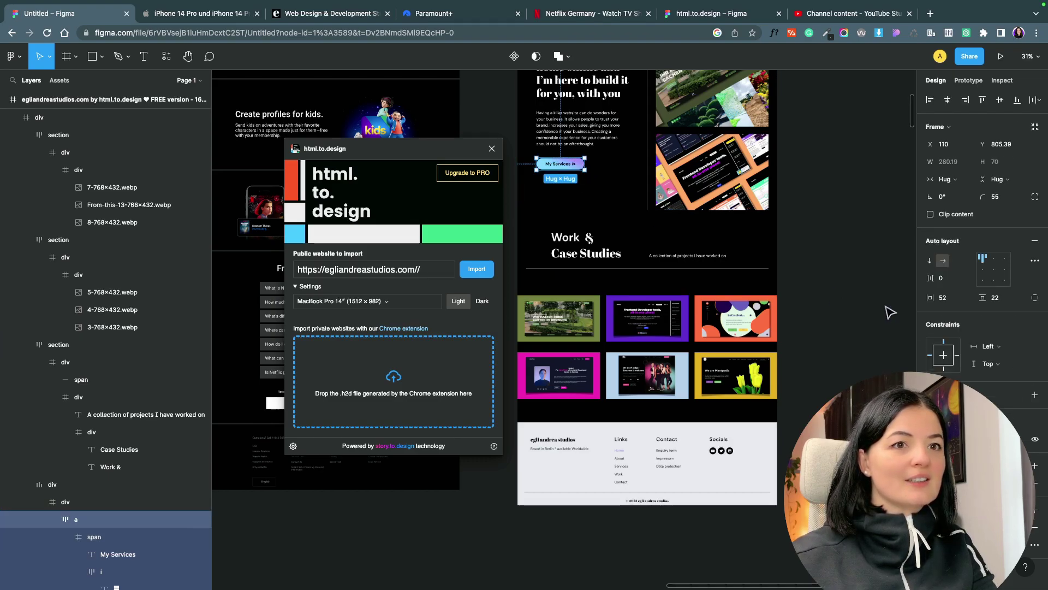
{"action": "left_click", "coordinate": [932, 439]}
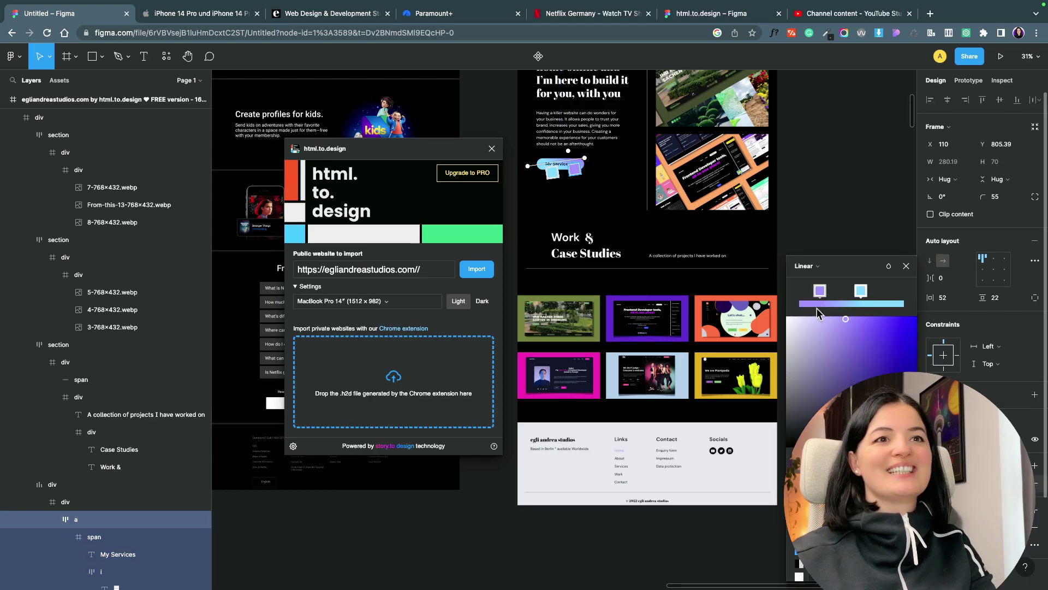
{"action": "left_click", "coordinate": [880, 456]}
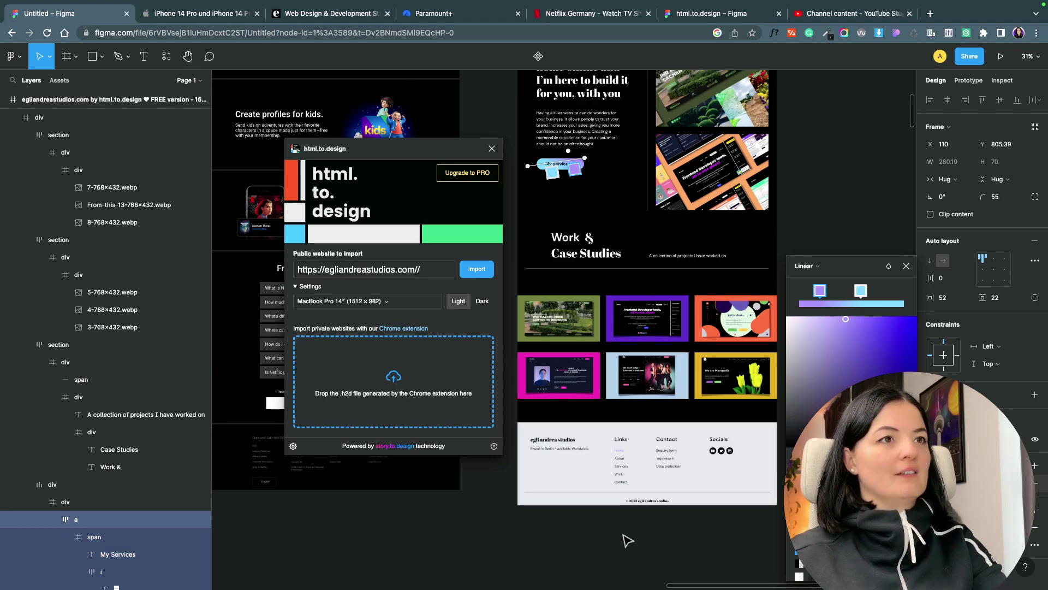
{"action": "left_click", "coordinate": [629, 540]}
Check the live studio site's footer, then return to the Figma canvas.
{"action": "left_click", "coordinate": [328, 13]}
{"action": "scroll", "coordinate": [417, 322], "scroll_direction": "down", "scroll_amount": 4}
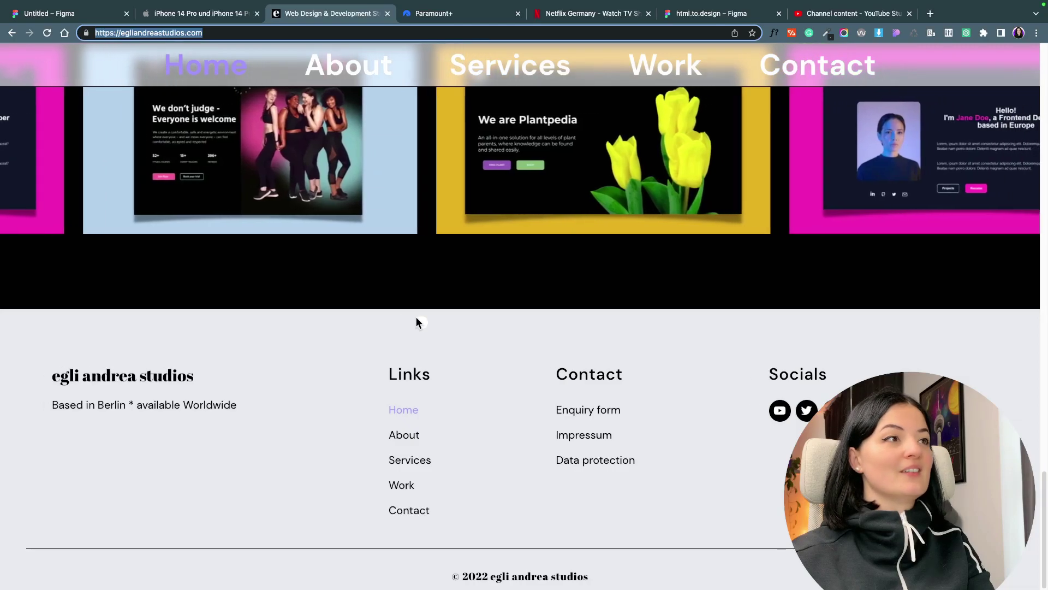
{"action": "key", "text": "super+1"}
{"action": "scroll", "coordinate": [786, 334], "scroll_direction": "up", "scroll_amount": 2}
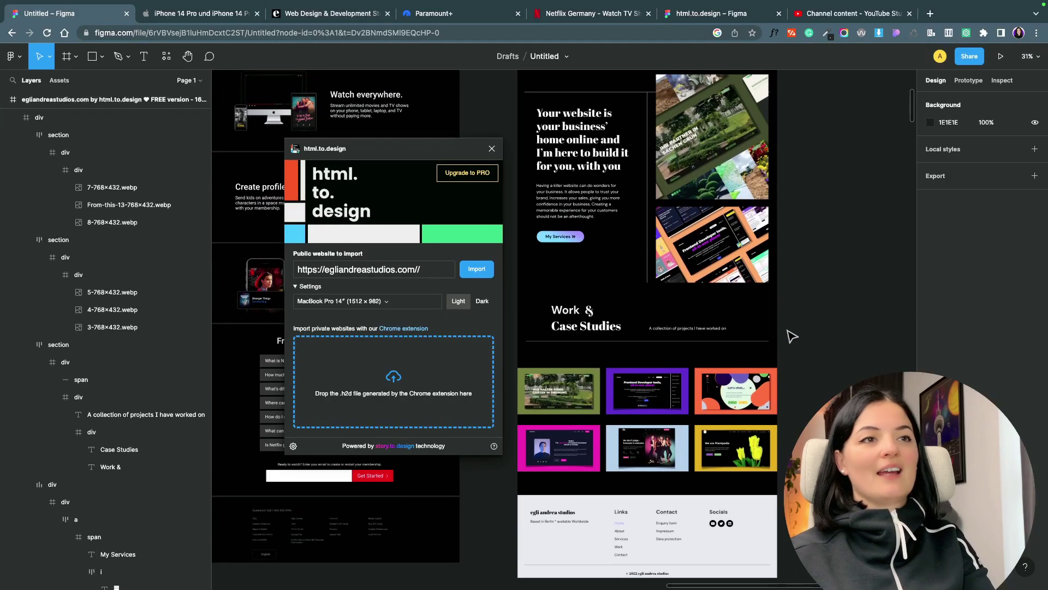
{"action": "scroll", "coordinate": [786, 333], "scroll_direction": "right", "scroll_amount": 3}
{"action": "scroll", "coordinate": [786, 333], "scroll_direction": "up", "scroll_amount": 2}
Import egliandreastudios.com again using the iPhone 13 device size.
{"action": "scroll", "coordinate": [758, 306], "scroll_direction": "up", "scroll_amount": 3}
{"action": "scroll", "coordinate": [759, 306], "scroll_direction": "right", "scroll_amount": 2}
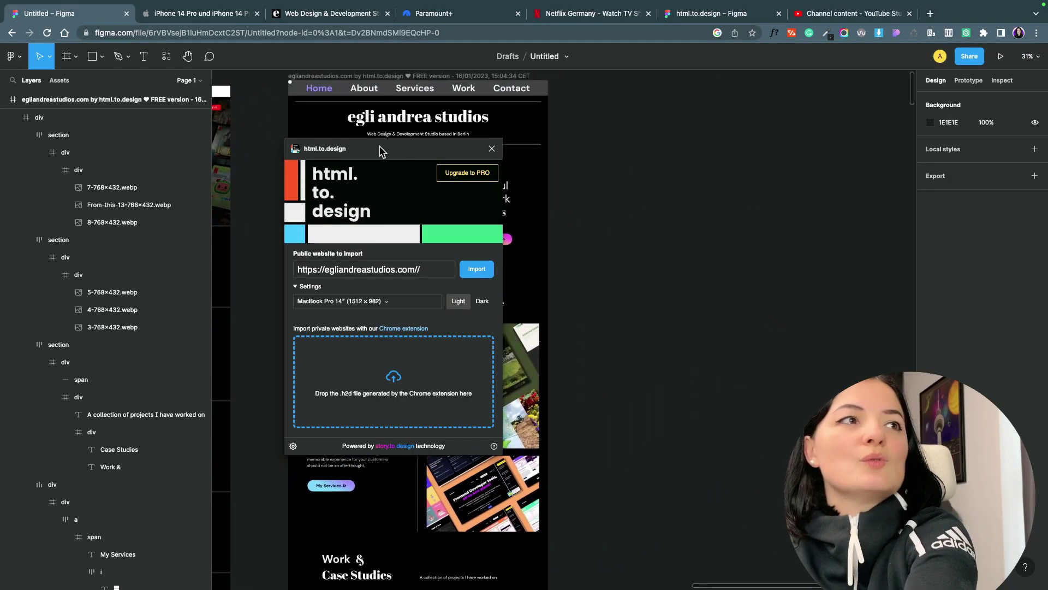
{"action": "left_click_drag", "start_coordinate": [385, 154], "coordinate": [616, 107]}
{"action": "left_click", "coordinate": [595, 250]}
{"action": "left_click", "coordinate": [594, 276]}
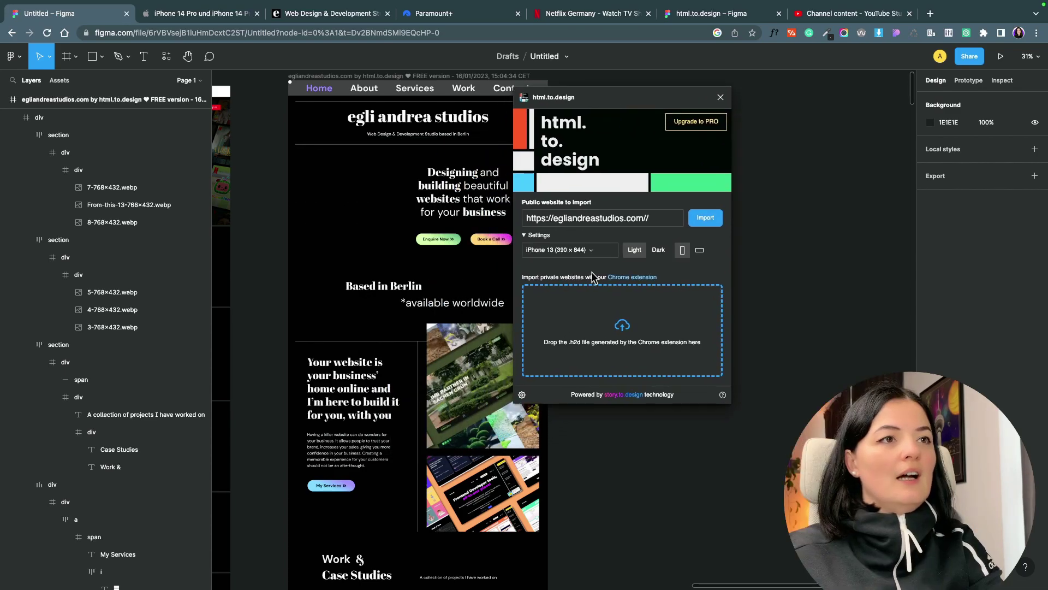
{"action": "left_click", "coordinate": [702, 220]}
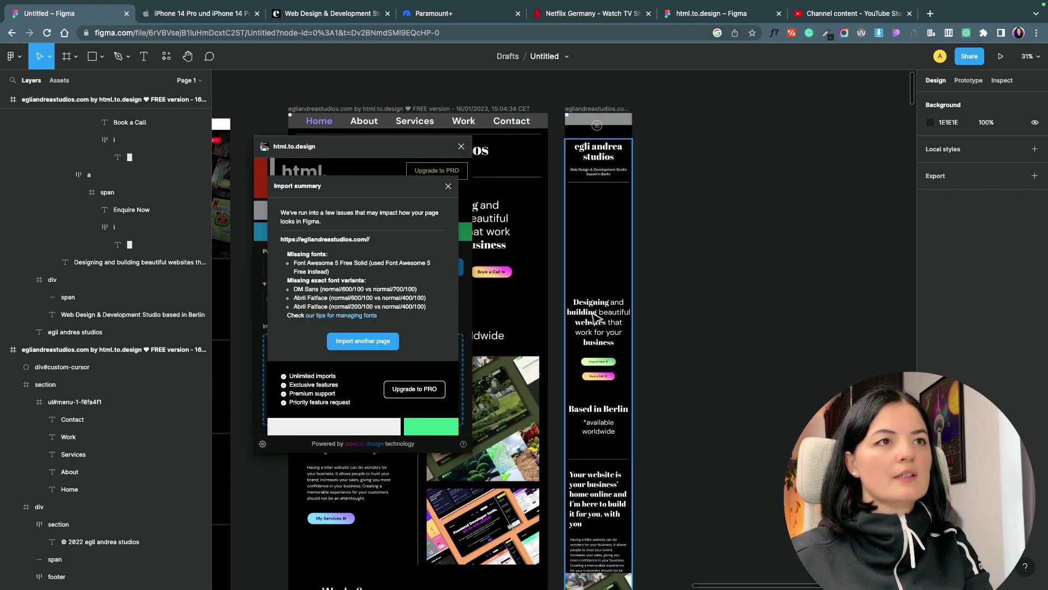
Nudge the From-this image down in the mobile frame and close the import summary.
{"action": "scroll", "coordinate": [600, 316], "scroll_direction": "down", "scroll_amount": 3}
{"action": "scroll", "coordinate": [610, 343], "scroll_direction": "down", "scroll_amount": 5}
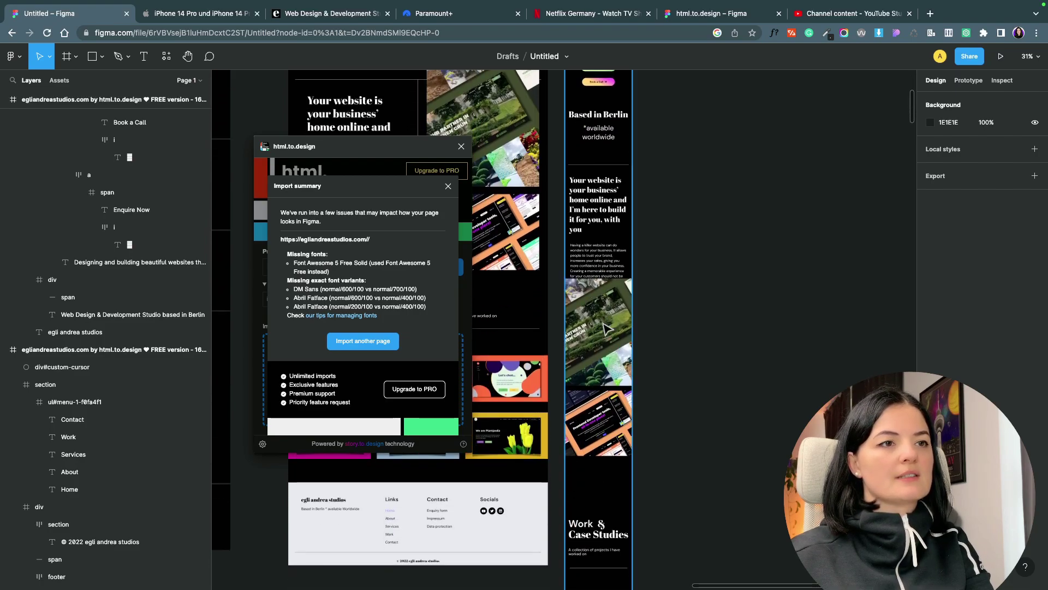
{"action": "left_click", "coordinate": [600, 333]}
{"action": "mouse_move", "coordinate": [593, 435]}
{"action": "left_mouse_down"}
{"action": "mouse_move", "coordinate": [593, 469]}
{"action": "mouse_move", "coordinate": [588, 436]}
{"action": "left_mouse_up"}
{"action": "left_click", "coordinate": [592, 360]}
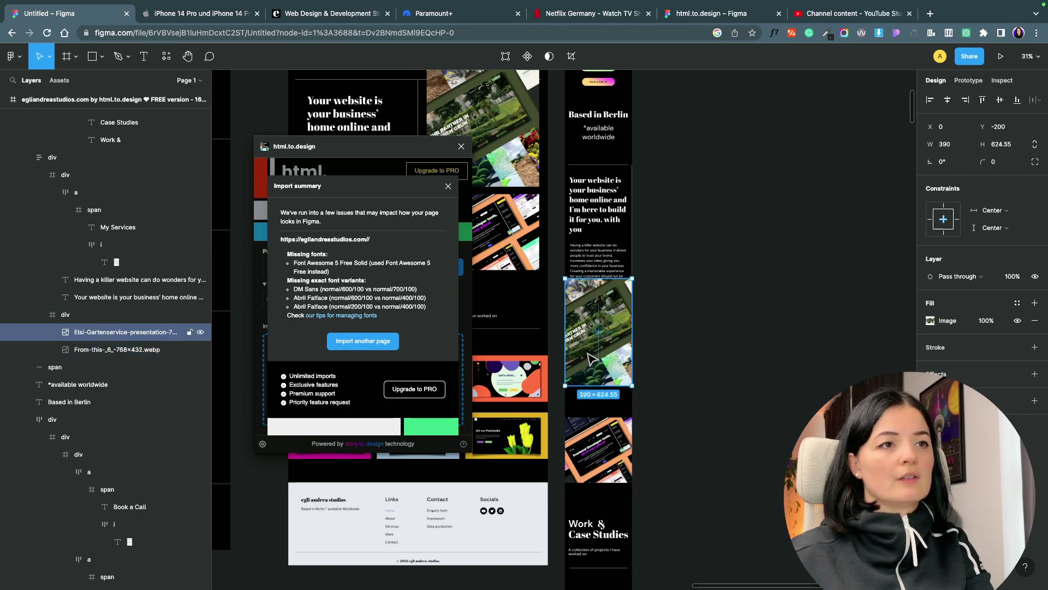
{"action": "left_click", "coordinate": [700, 430]}
{"action": "scroll", "coordinate": [700, 431], "scroll_direction": "down", "scroll_amount": 10}
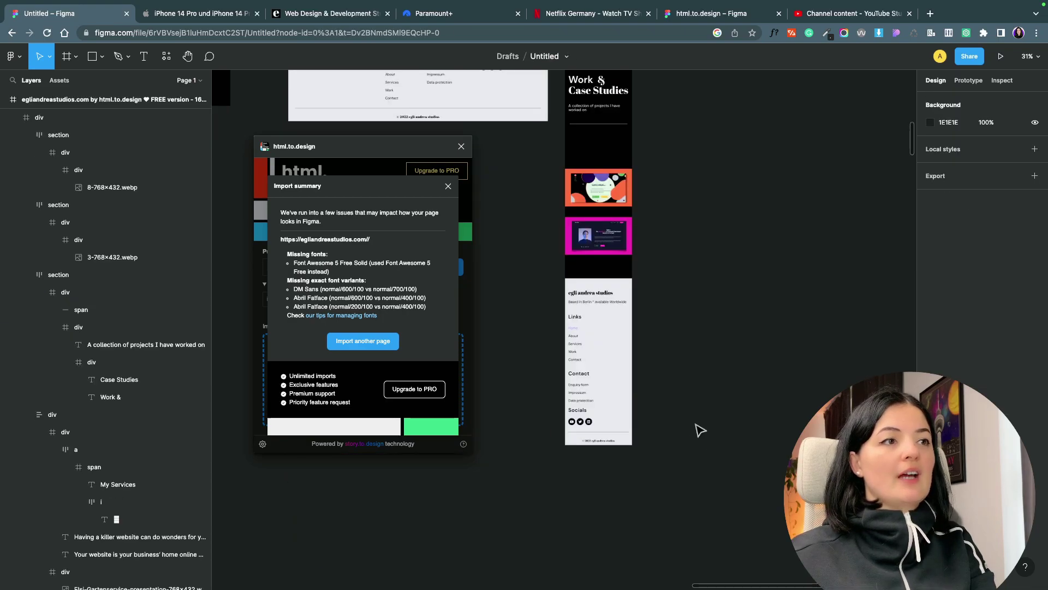
{"action": "left_click", "coordinate": [448, 187]}
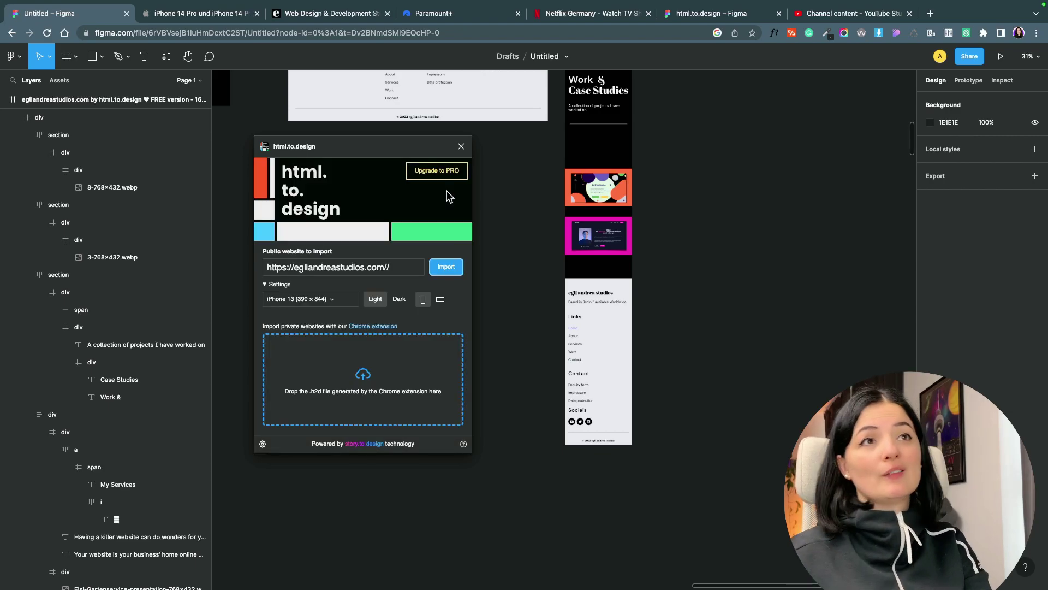
Close html.to.design and search the plugin list for 'noise'.
{"action": "left_click", "coordinate": [462, 146]}
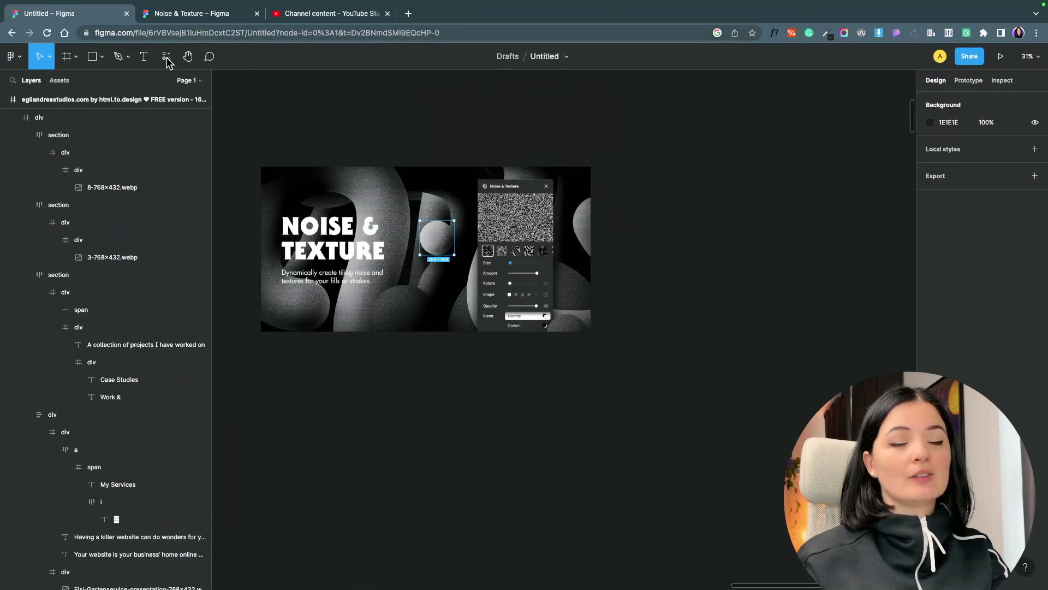
{"action": "left_click", "coordinate": [167, 62]}
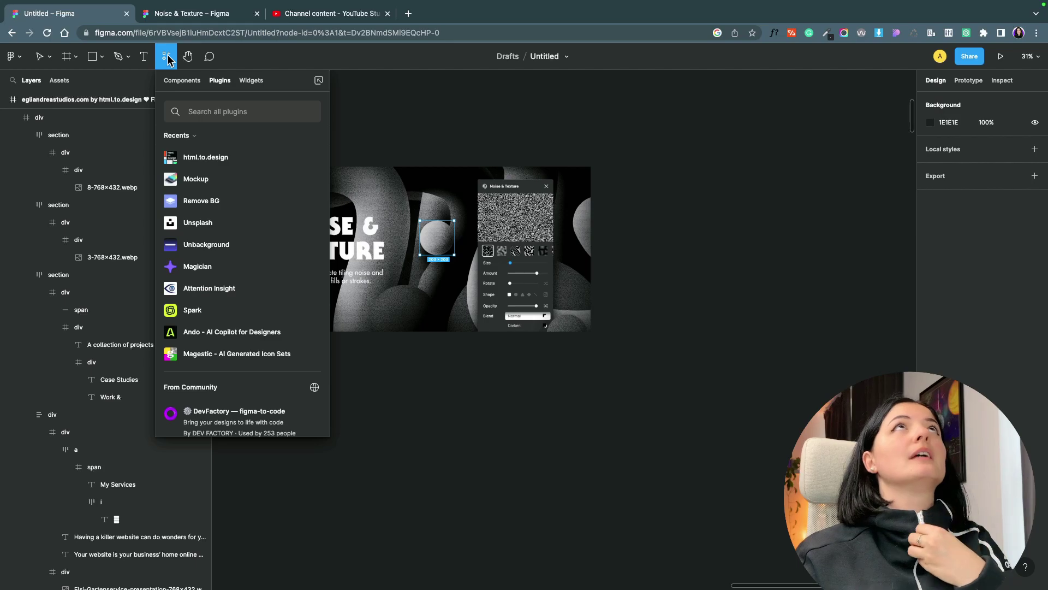
{"action": "scroll", "coordinate": [245, 304], "scroll_direction": "down", "scroll_amount": 10}
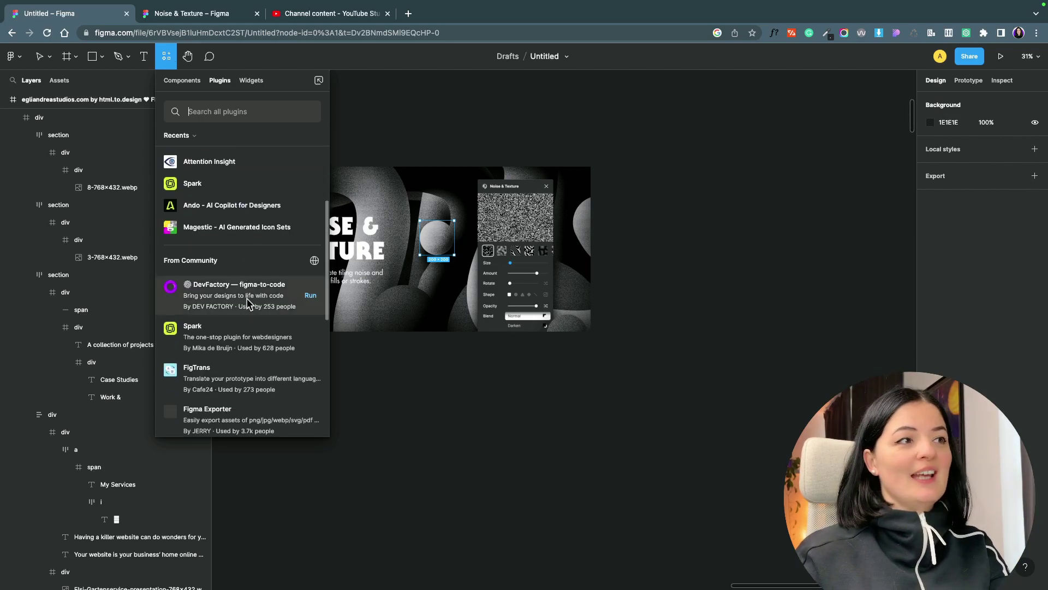
{"action": "scroll", "coordinate": [247, 304], "scroll_direction": "up", "scroll_amount": 1}
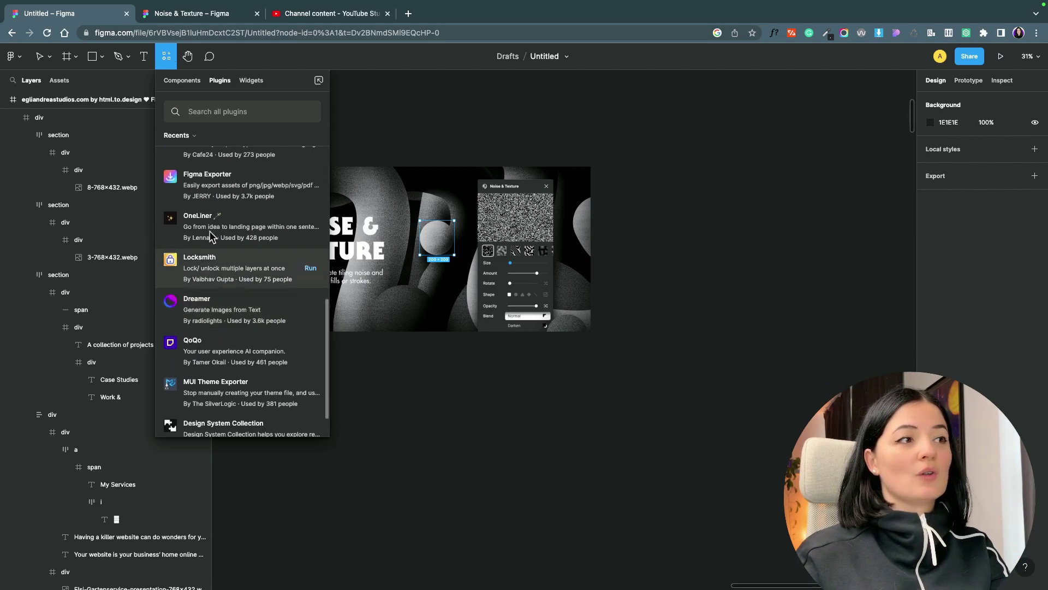
{"action": "type", "text": "noise"}
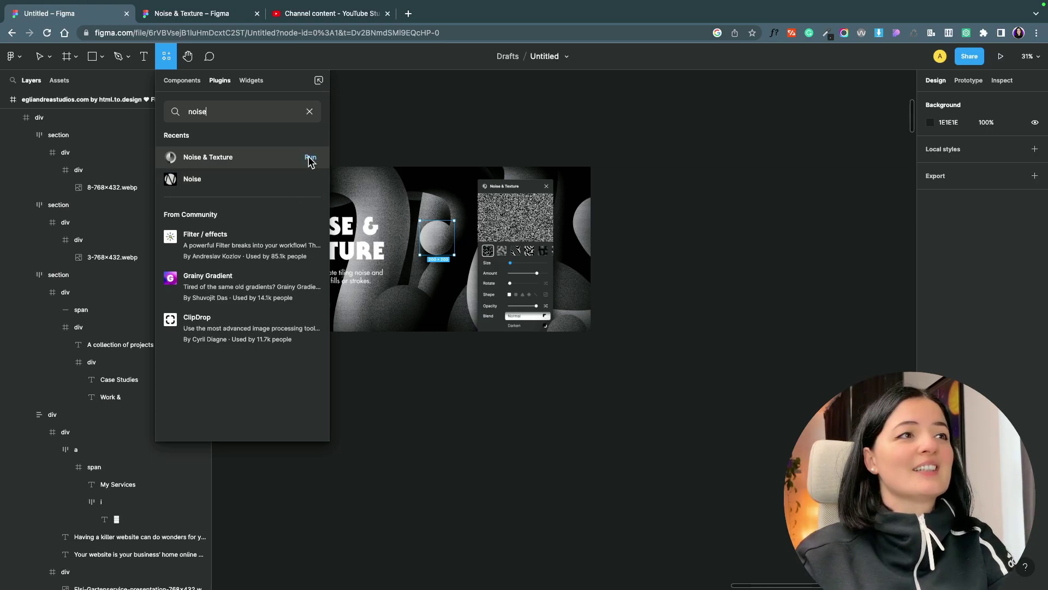
Launch Noise & Texture, position its window beside the artwork, and reduce the noise Size to about 3px.
{"action": "left_click", "coordinate": [310, 158]}
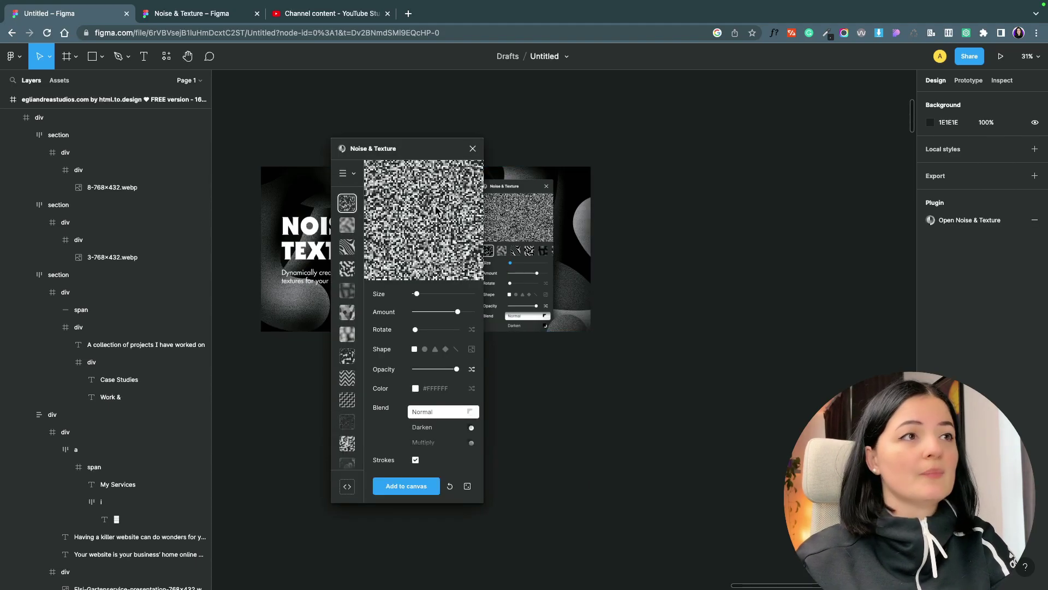
{"action": "left_click_drag", "start_coordinate": [402, 150], "coordinate": [680, 177]}
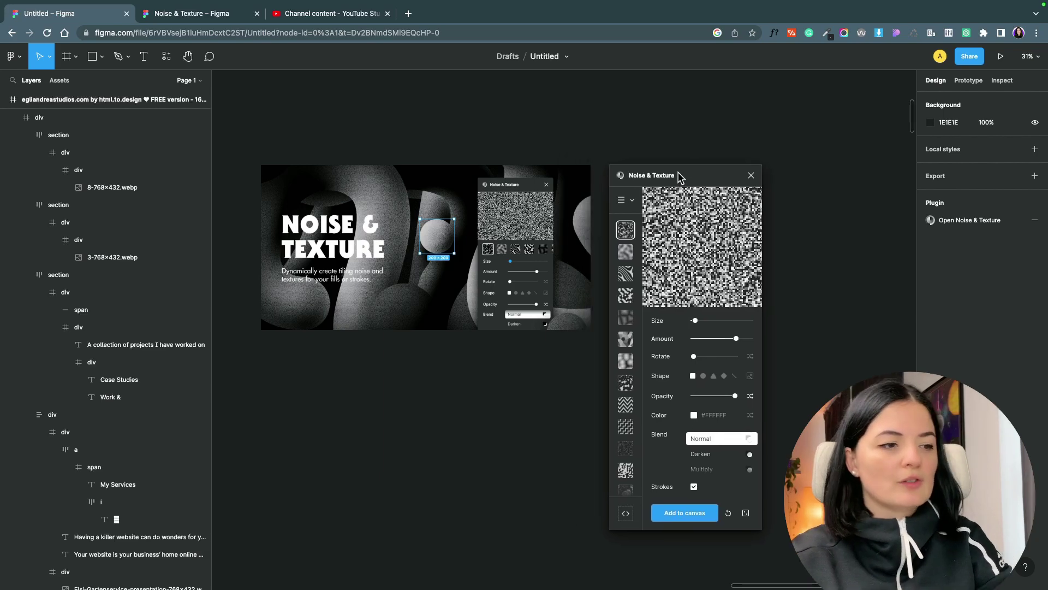
{"action": "scroll", "coordinate": [782, 316], "scroll_direction": "right", "scroll_amount": 5}
{"action": "left_click_drag", "start_coordinate": [680, 177], "coordinate": [530, 194]}
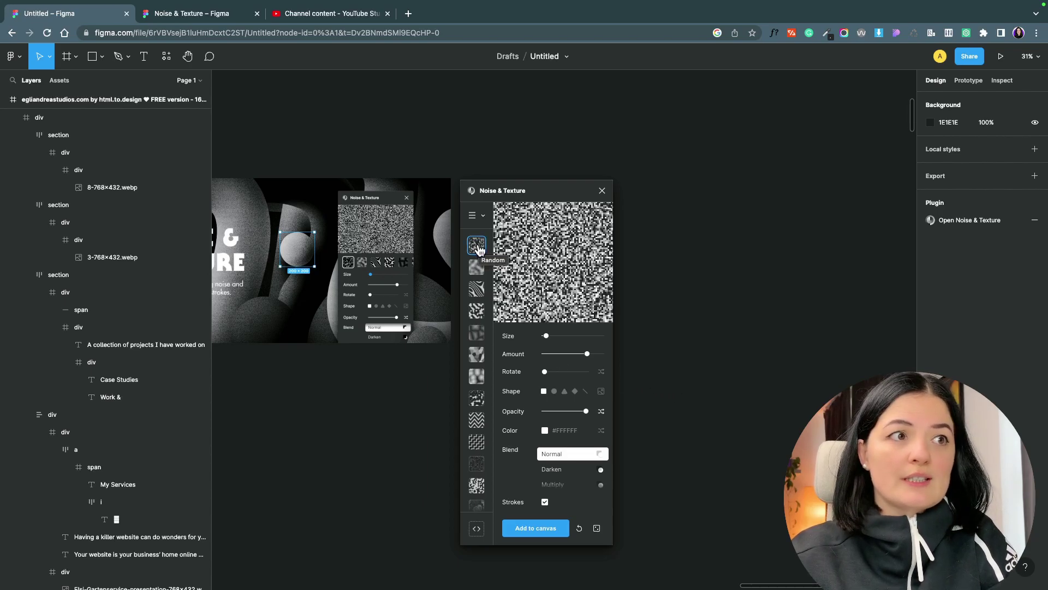
{"action": "left_click_drag", "start_coordinate": [546, 335], "coordinate": [587, 355]}
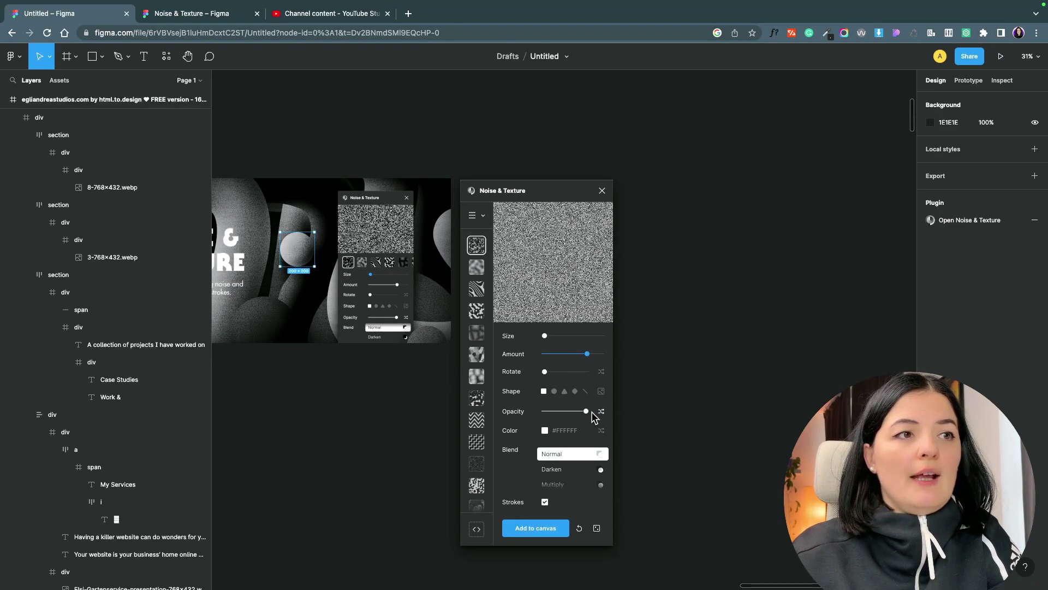
Lower the noise opacity to about 55% and draw a pale pink 1224×716 rectangle.
{"action": "left_click_drag", "start_coordinate": [590, 416], "coordinate": [568, 417]}
{"action": "left_click", "coordinate": [101, 57]}
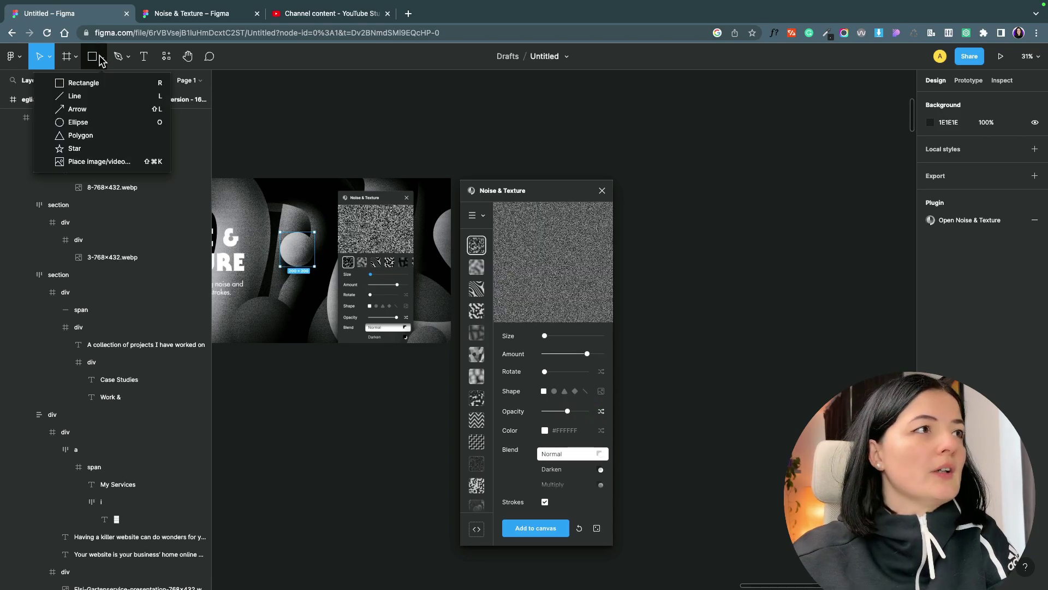
{"action": "left_click", "coordinate": [83, 82]}
{"action": "left_click_drag", "start_coordinate": [645, 246], "coordinate": [855, 369]}
{"action": "left_click", "coordinate": [929, 250]}
{"action": "left_click", "coordinate": [863, 288]}
{"action": "left_click_drag", "start_coordinate": [873, 289], "coordinate": [838, 271]}
{"action": "key", "text": "Escape"}
{"action": "key", "text": "Escape"}
Set the noise colour to grey #9c9999, add a test noise layer, then delete it.
{"action": "scroll", "coordinate": [563, 328], "scroll_direction": "right", "scroll_amount": 5}
{"action": "left_click_drag", "start_coordinate": [543, 206], "coordinate": [393, 167]}
{"action": "left_click", "coordinate": [392, 391]}
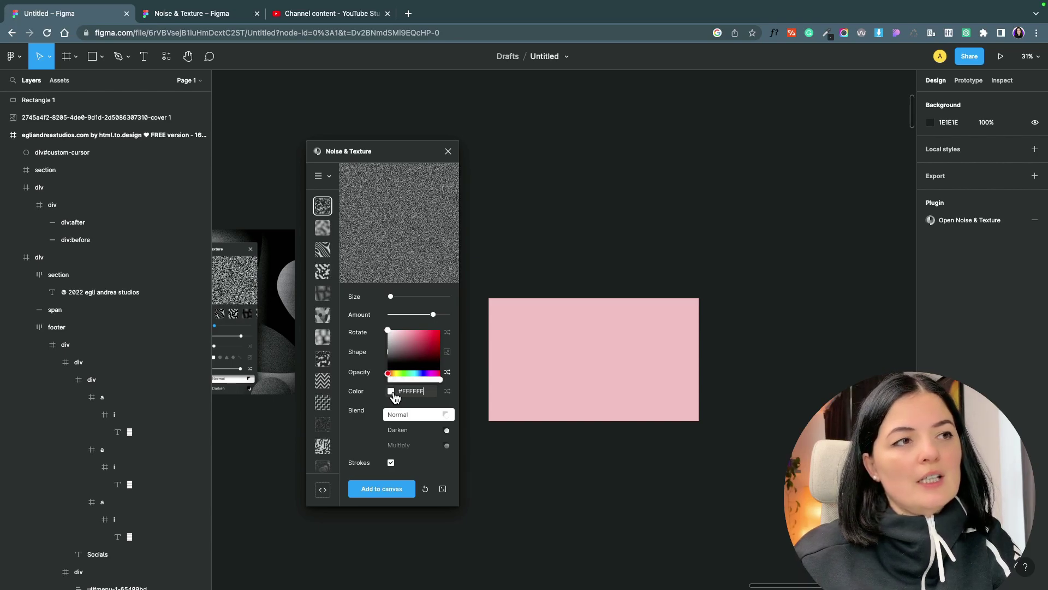
{"action": "left_click", "coordinate": [389, 342]}
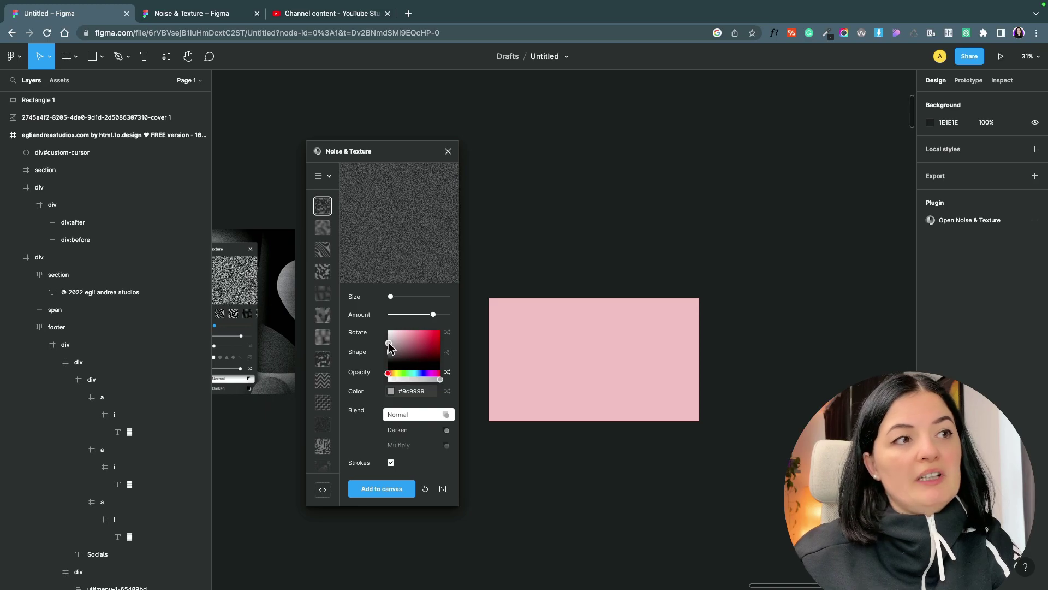
{"action": "left_click", "coordinate": [387, 493]}
{"action": "left_click_drag", "start_coordinate": [579, 367], "coordinate": [615, 442]}
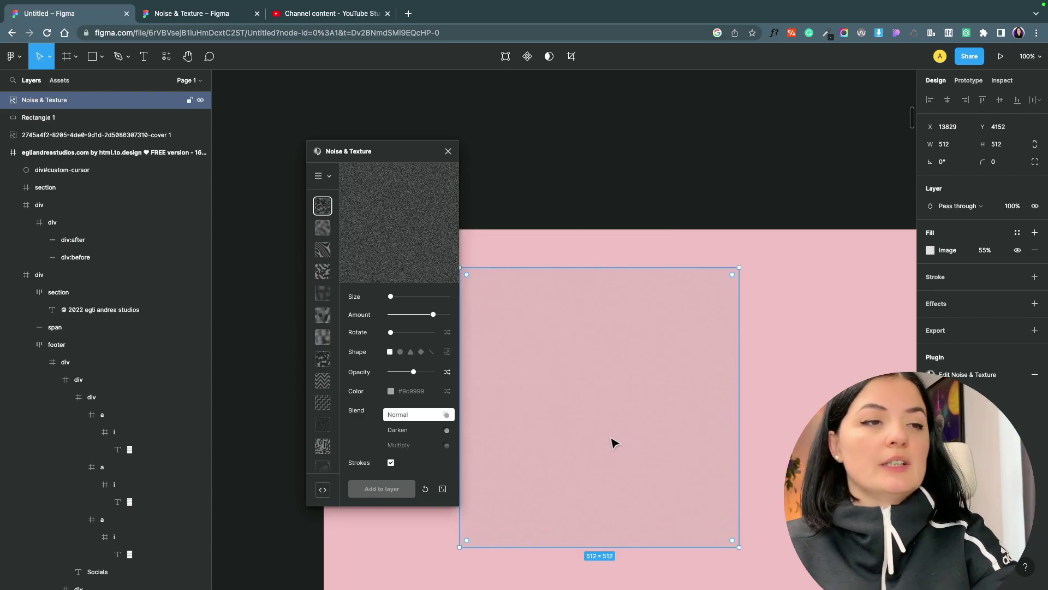
{"action": "key", "text": "Delete"}
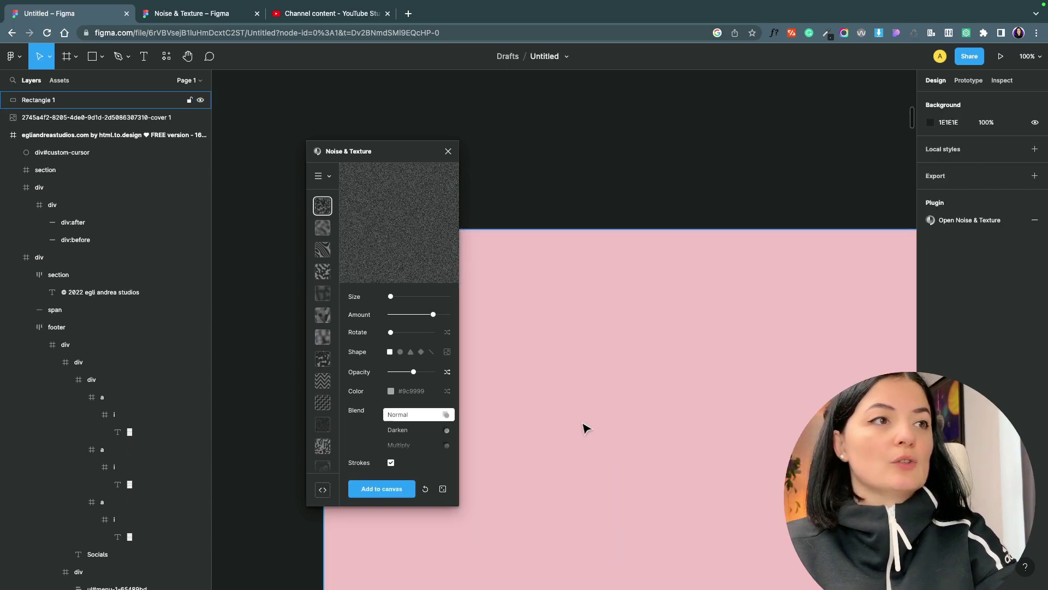
Switch the noise colour to white and add a white noise layer to the canvas.
{"action": "left_click", "coordinate": [391, 392]}
{"action": "left_click_drag", "start_coordinate": [390, 363], "coordinate": [388, 330]}
{"action": "left_click", "coordinate": [381, 489]}
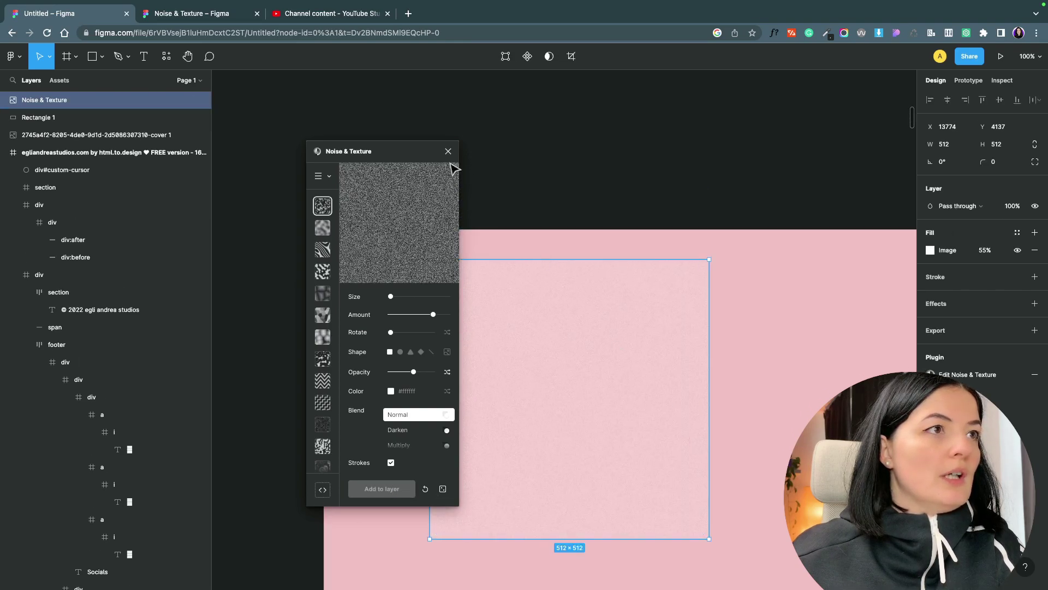
{"action": "left_click_drag", "start_coordinate": [420, 157], "coordinate": [304, 158]}
Align the white noise layer with the pink rectangle and stretch it to about 1138×716 to cover it.
{"action": "left_click_drag", "start_coordinate": [551, 330], "coordinate": [429, 334]}
{"action": "left_click_drag", "start_coordinate": [690, 342], "coordinate": [727, 360]}
{"action": "scroll", "coordinate": [710, 382], "scroll_direction": "down", "scroll_amount": 3}
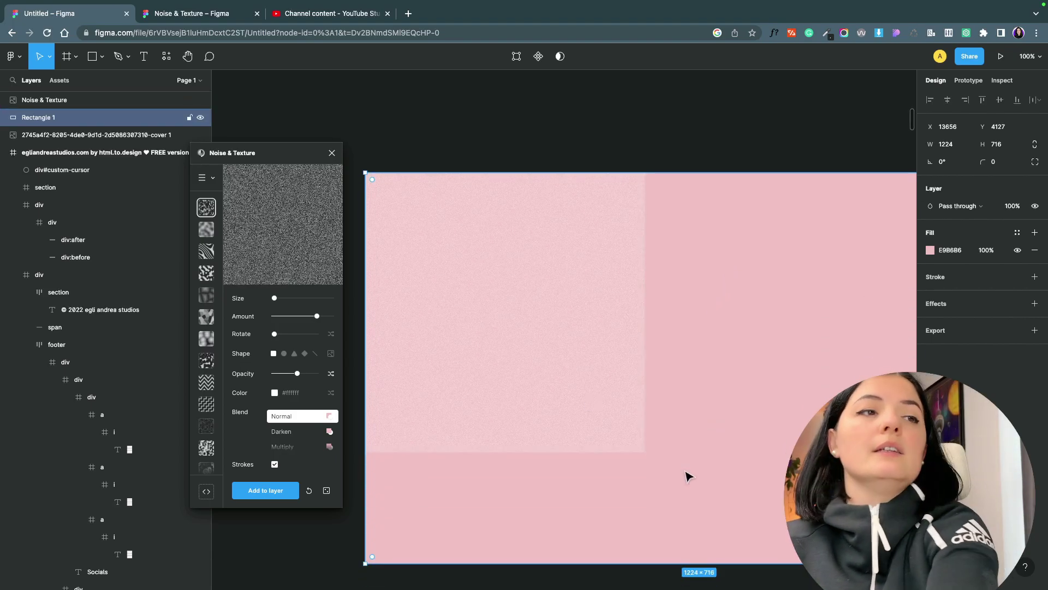
{"action": "scroll", "coordinate": [685, 475], "scroll_direction": "right", "scroll_amount": 3}
{"action": "scroll", "coordinate": [664, 440], "scroll_direction": "down", "scroll_amount": 1}
{"action": "left_click", "coordinate": [549, 421]}
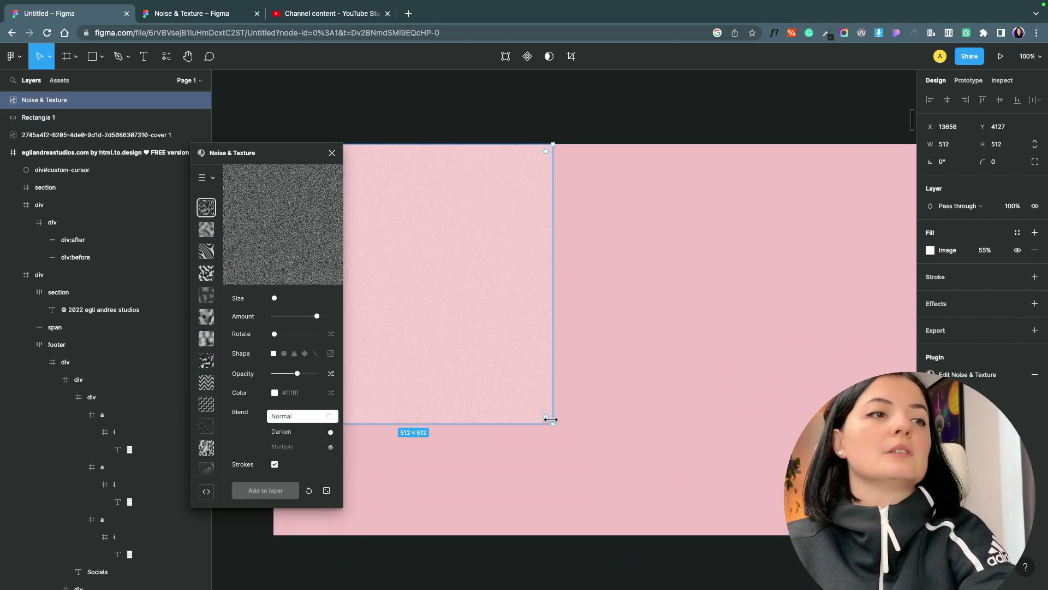
{"action": "left_click_drag", "start_coordinate": [550, 421], "coordinate": [895, 535]}
{"action": "scroll", "coordinate": [748, 542], "scroll_direction": "right", "scroll_amount": 8}
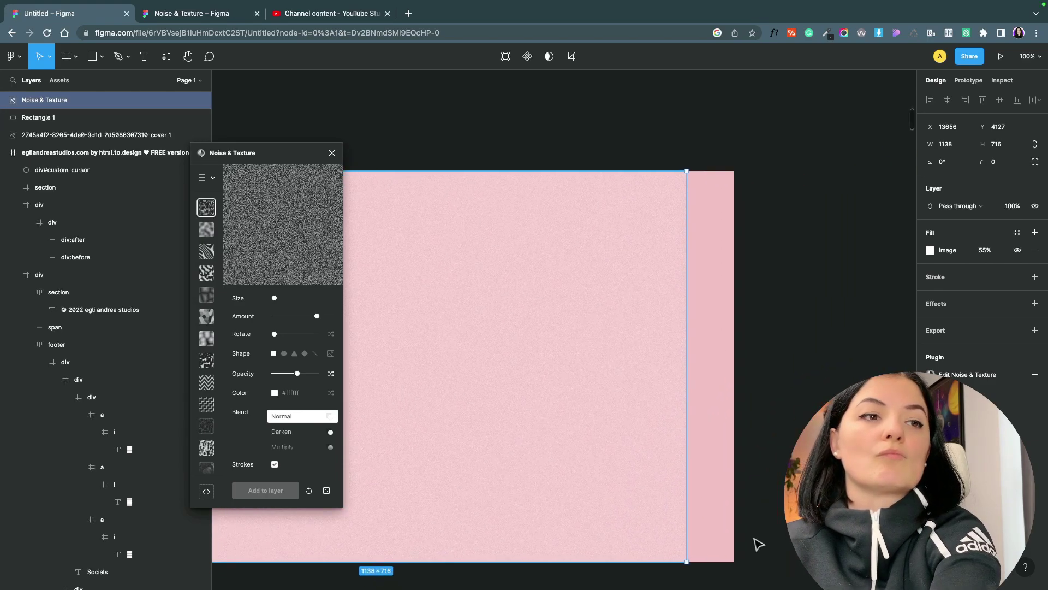
{"action": "left_click_drag", "start_coordinate": [684, 545], "coordinate": [730, 543]}
{"action": "left_click", "coordinate": [755, 539]}
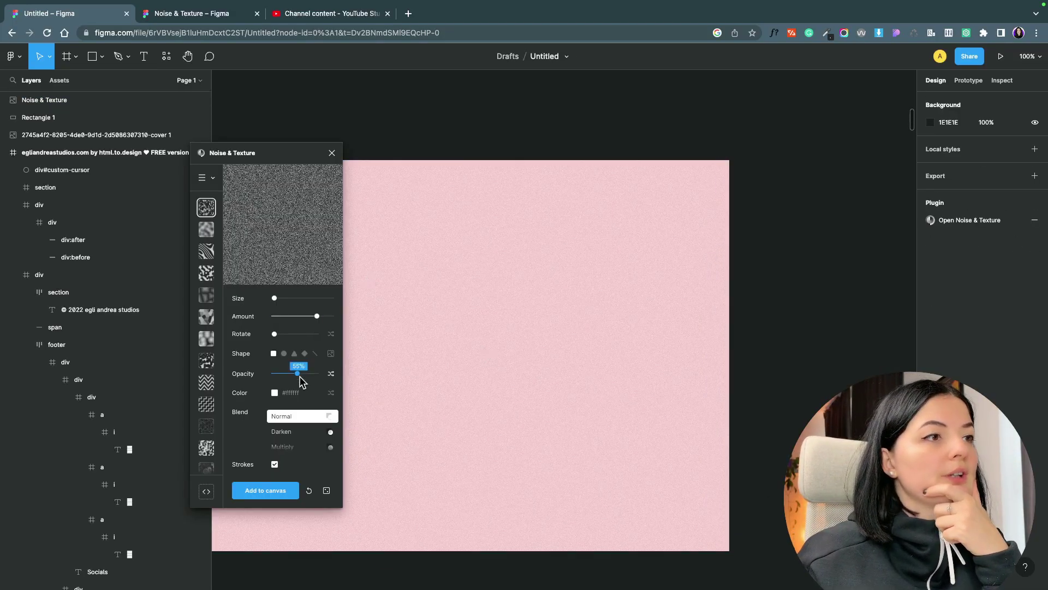
Add a black noise layer at the rectangle's top-right and widen it leftward.
{"action": "left_click", "coordinate": [275, 393]}
{"action": "left_click_drag", "start_coordinate": [284, 368], "coordinate": [272, 376]}
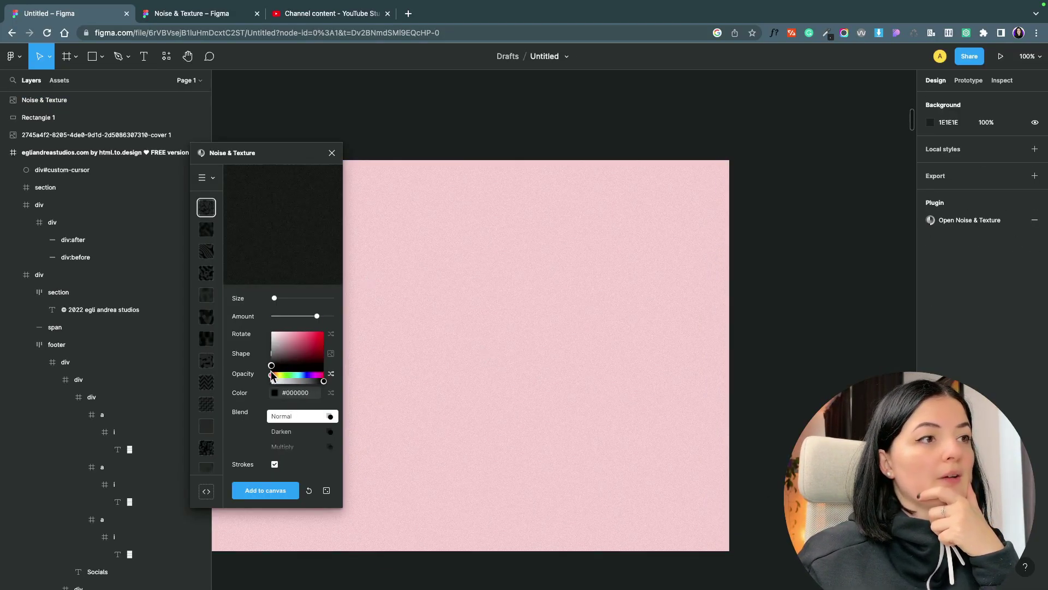
{"action": "left_click", "coordinate": [274, 490]}
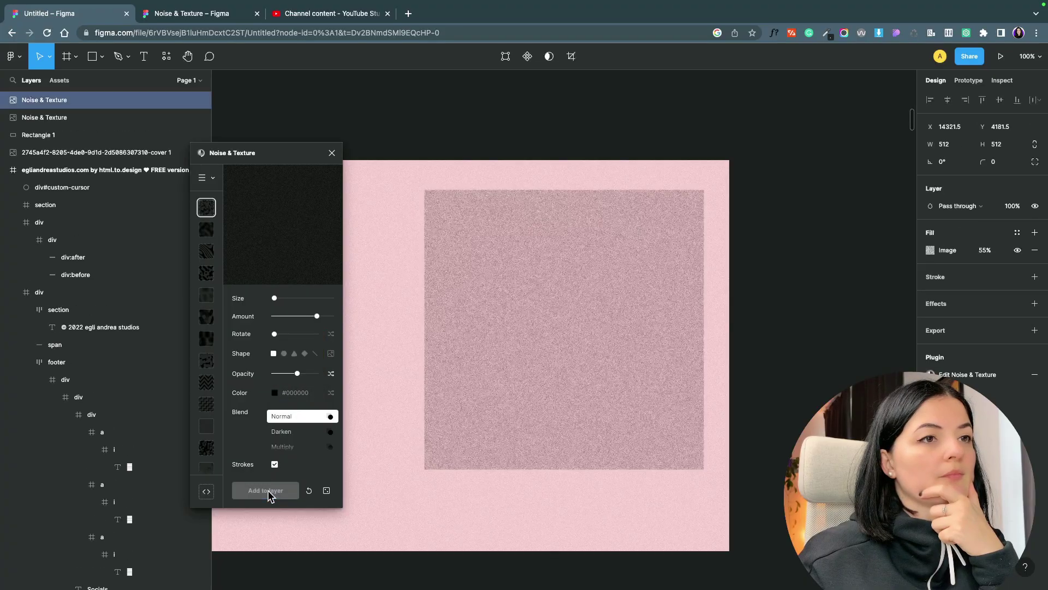
{"action": "left_click_drag", "start_coordinate": [549, 365], "coordinate": [573, 335]}
{"action": "scroll", "coordinate": [737, 440], "scroll_direction": "down", "scroll_amount": 5}
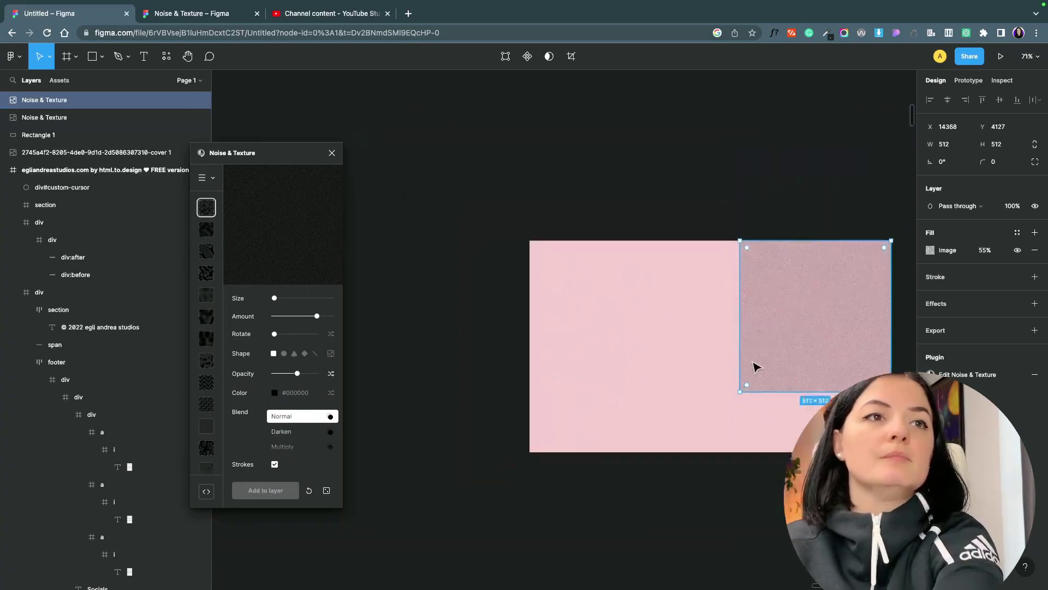
{"action": "left_click_drag", "start_coordinate": [732, 306], "coordinate": [686, 302]}
Change the rectangle's fill from pale pink to deep blue-purple #4C4C62.
{"action": "left_click", "coordinate": [653, 459]}
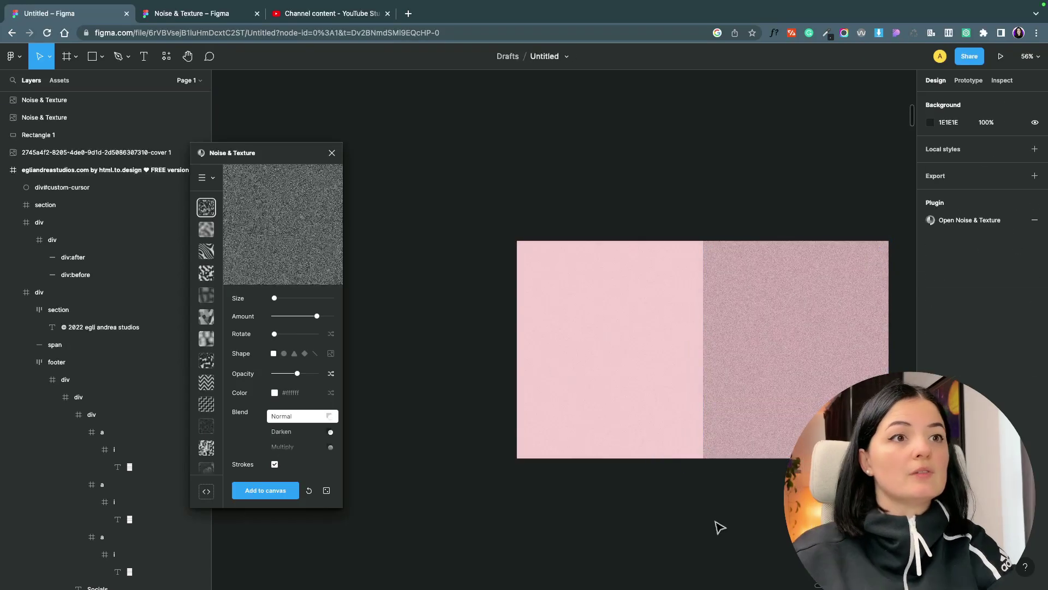
{"action": "double_click", "coordinate": [628, 442]}
{"action": "left_click", "coordinate": [620, 426]}
{"action": "left_click", "coordinate": [931, 250]}
{"action": "left_click", "coordinate": [893, 309]}
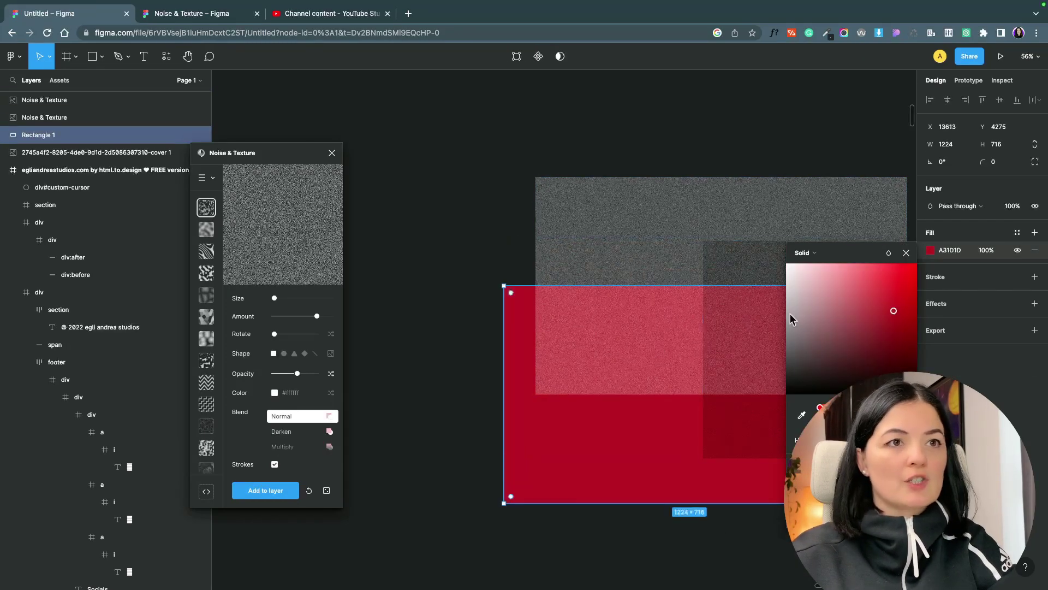
{"action": "left_click_drag", "start_coordinate": [889, 309], "coordinate": [881, 331]}
{"action": "left_click", "coordinate": [874, 408]}
{"action": "left_click", "coordinate": [830, 338]}
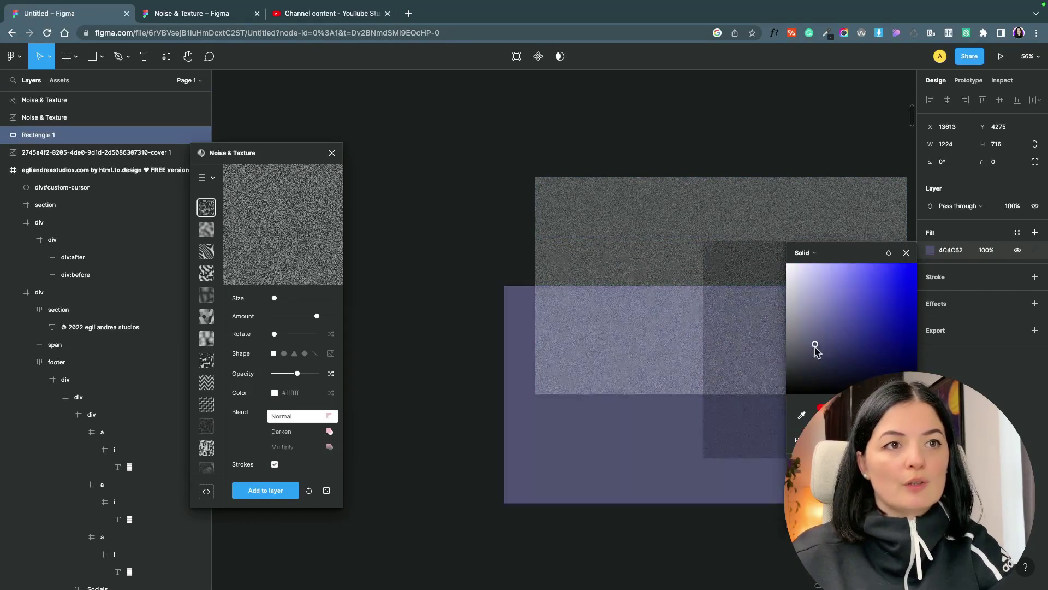
{"action": "left_click_drag", "start_coordinate": [814, 345], "coordinate": [849, 361]}
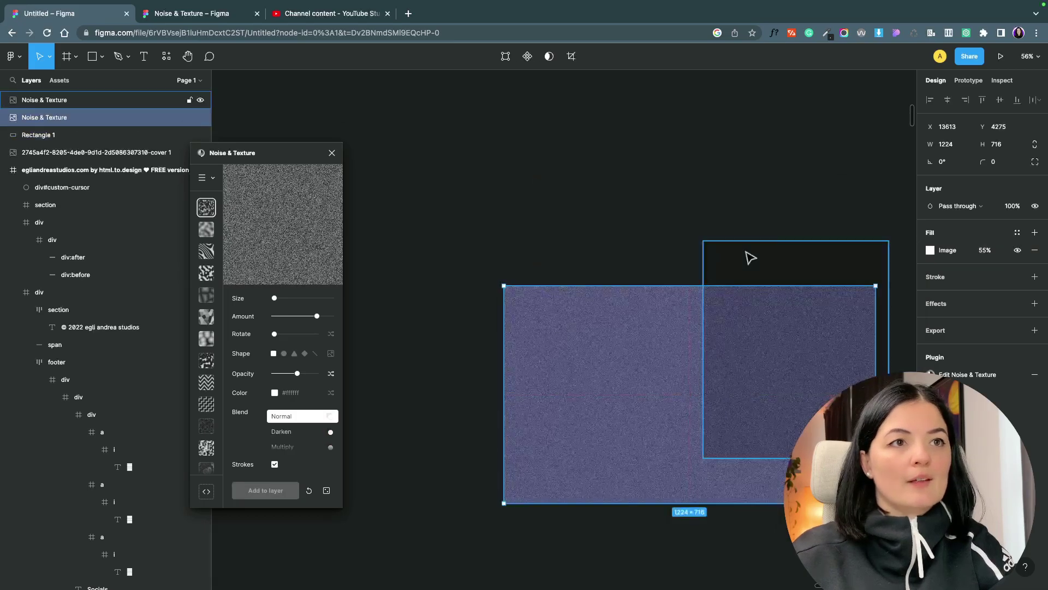
{"action": "key", "text": "Escape"}
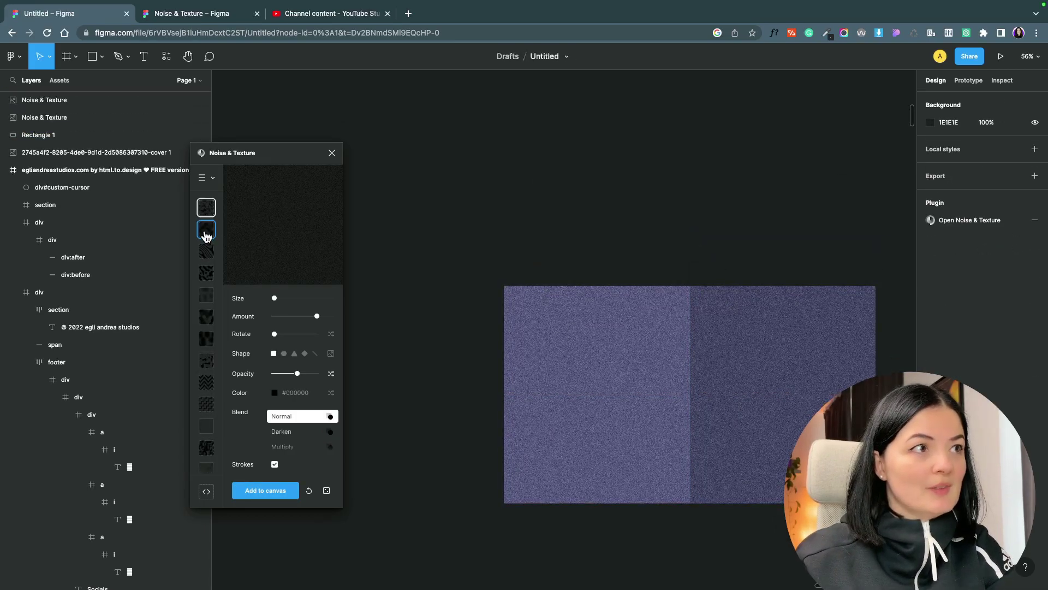
Add a white noise layer from a new preset, resized to about 323×272 and positioned.
{"action": "left_click", "coordinate": [206, 230]}
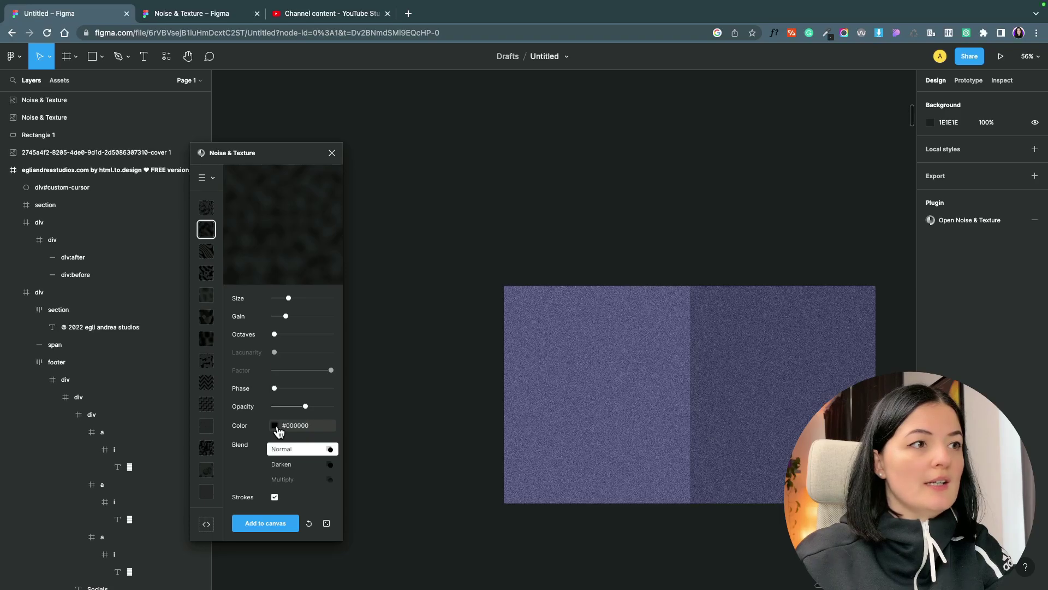
{"action": "left_click", "coordinate": [275, 425]}
{"action": "left_click", "coordinate": [269, 364]}
{"action": "left_click", "coordinate": [207, 229]}
{"action": "left_click", "coordinate": [266, 523]}
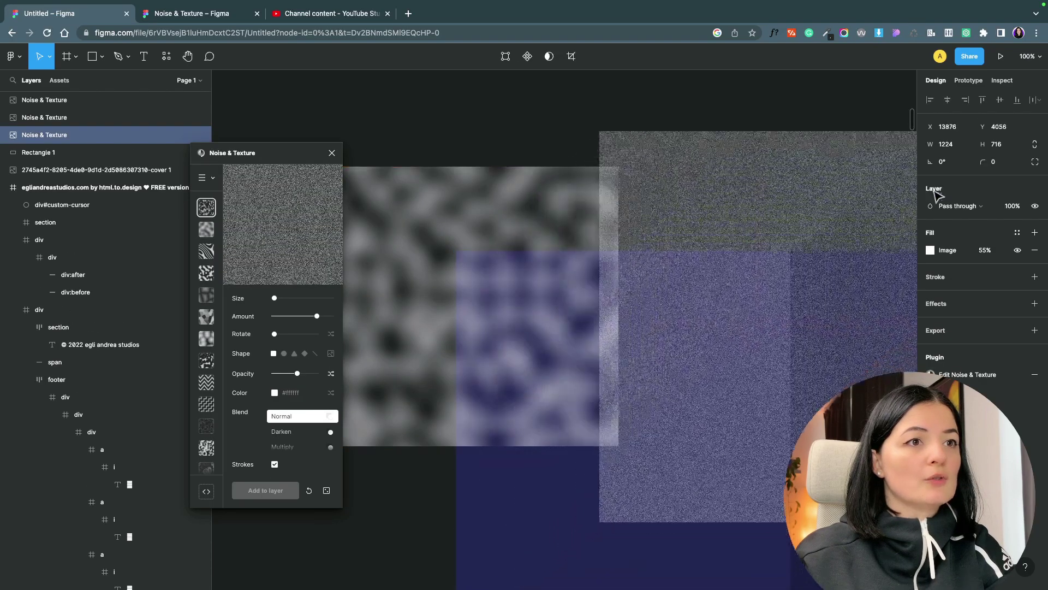
{"action": "scroll", "coordinate": [369, 356], "scroll_direction": "right", "scroll_amount": 3}
{"action": "left_click_drag", "start_coordinate": [368, 356], "coordinate": [610, 509]}
{"action": "left_click_drag", "start_coordinate": [645, 542], "coordinate": [542, 411]}
{"action": "left_click_drag", "start_coordinate": [395, 295], "coordinate": [433, 306]}
Resize and reposition the grey noise layer to roughly 376×306, then remove the dark noise layer.
{"action": "left_click_drag", "start_coordinate": [765, 196], "coordinate": [439, 273]}
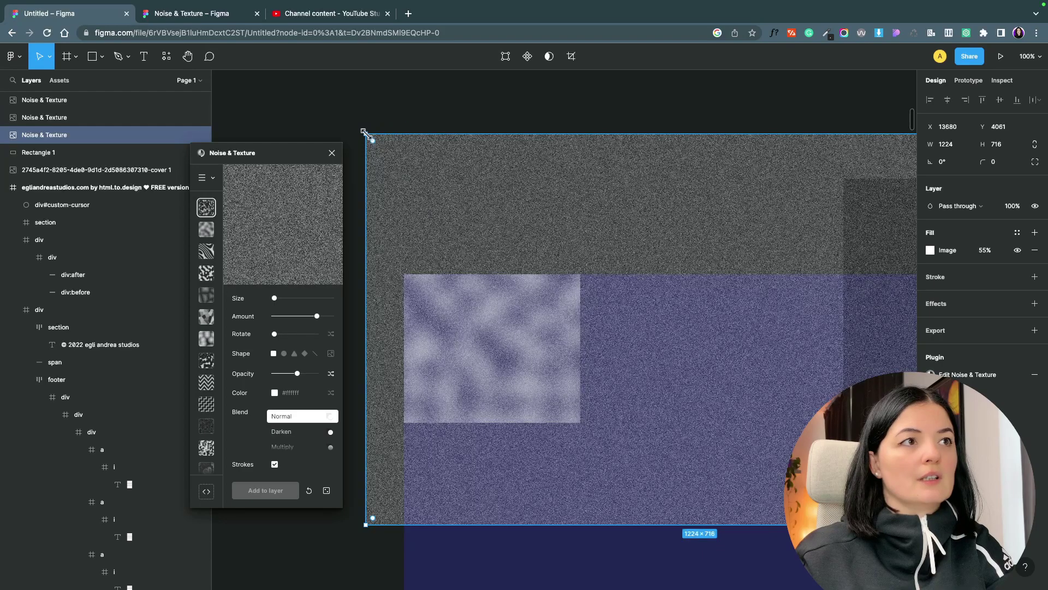
{"action": "left_click_drag", "start_coordinate": [362, 132], "coordinate": [828, 291]}
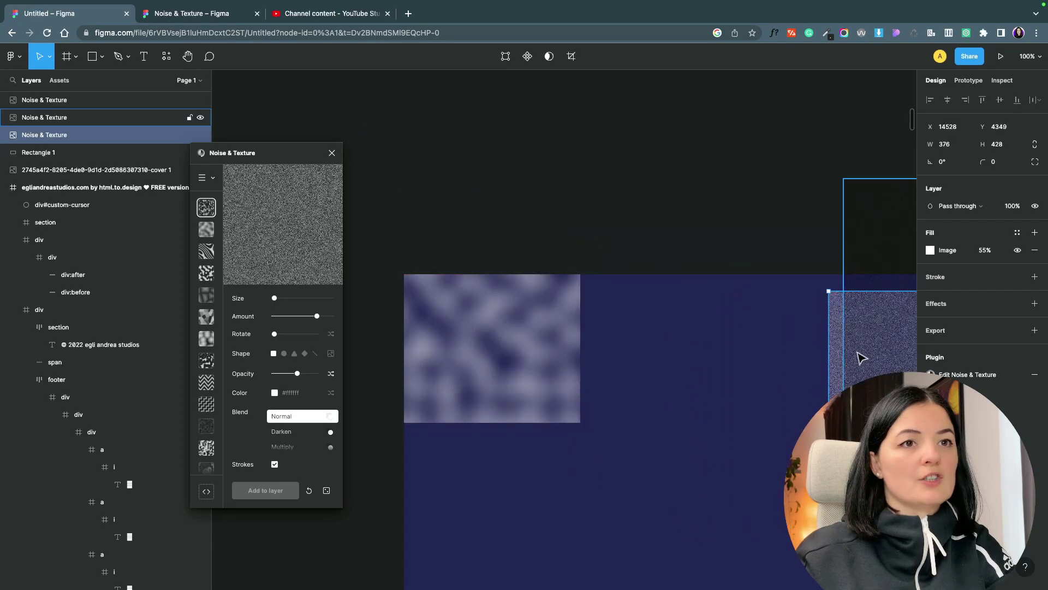
{"action": "left_click_drag", "start_coordinate": [838, 358], "coordinate": [609, 358]}
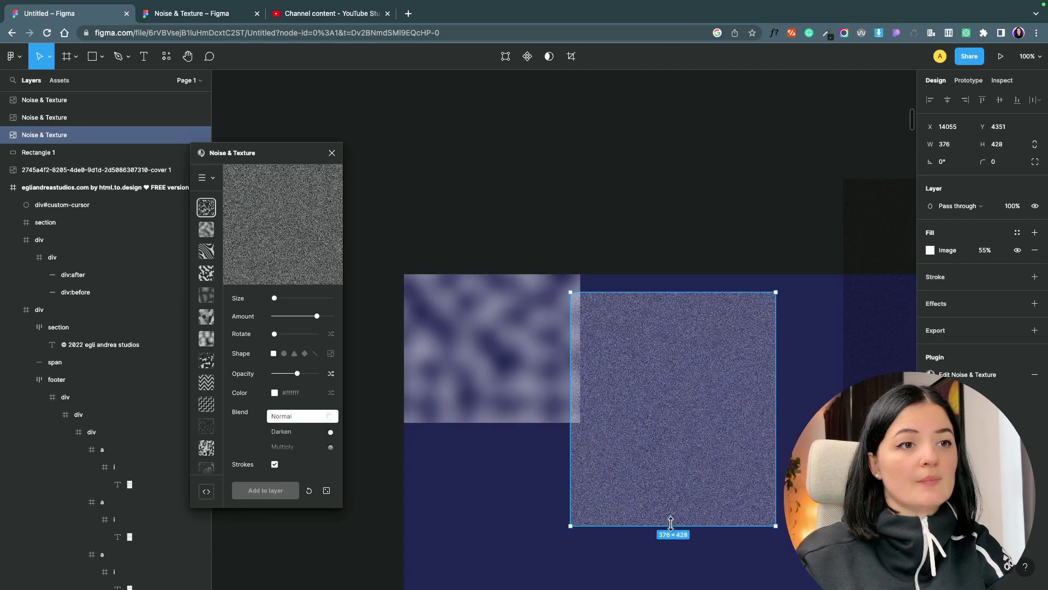
{"action": "left_click_drag", "start_coordinate": [671, 522], "coordinate": [663, 459]}
{"action": "mouse_move", "coordinate": [693, 381]}
{"action": "left_mouse_down"}
{"action": "mouse_move", "coordinate": [708, 375]}
{"action": "mouse_move", "coordinate": [702, 366]}
{"action": "left_mouse_up"}
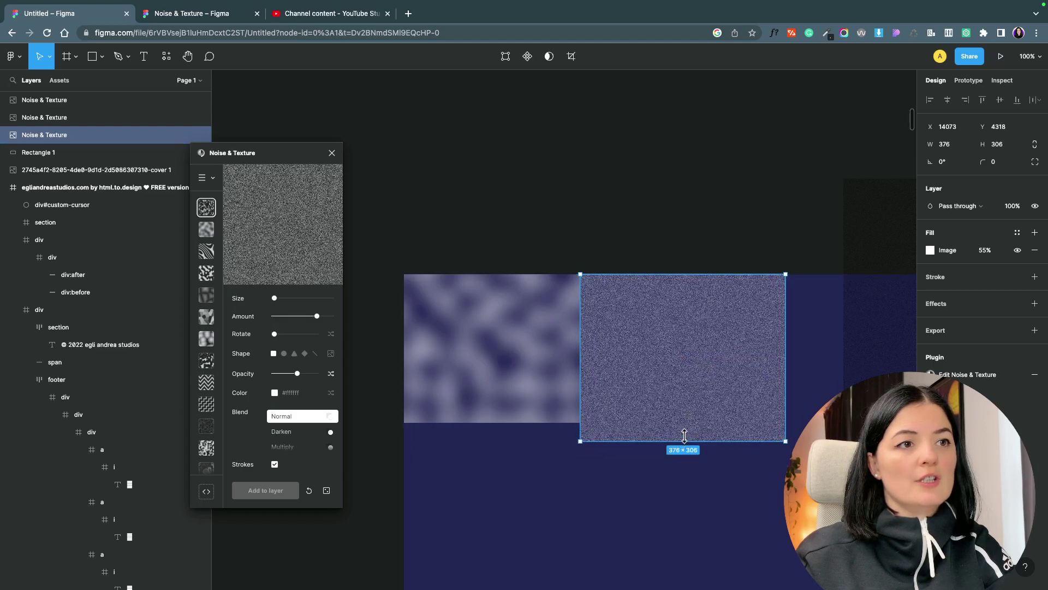
{"action": "left_click_drag", "start_coordinate": [685, 433], "coordinate": [683, 413]}
{"action": "left_click", "coordinate": [594, 383]}
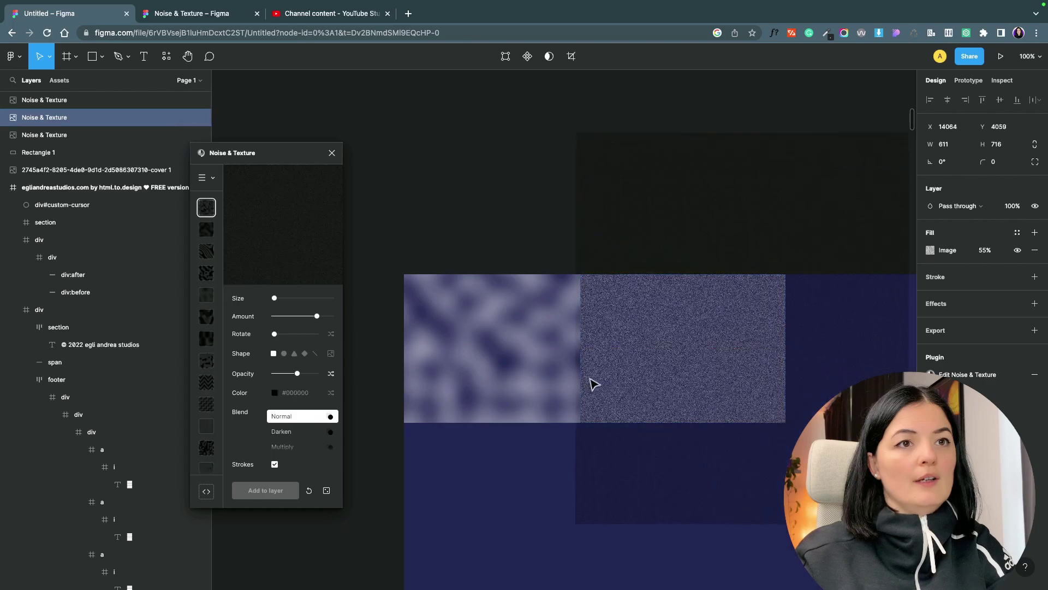
{"action": "left_click_drag", "start_coordinate": [594, 383], "coordinate": [487, 357]}
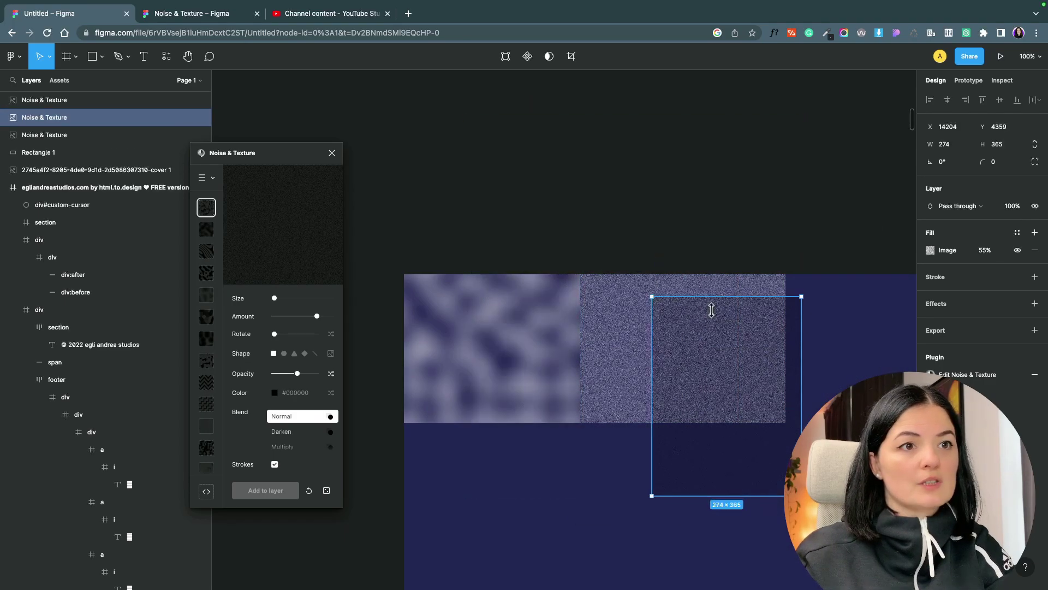
{"action": "key", "text": "Escape"}
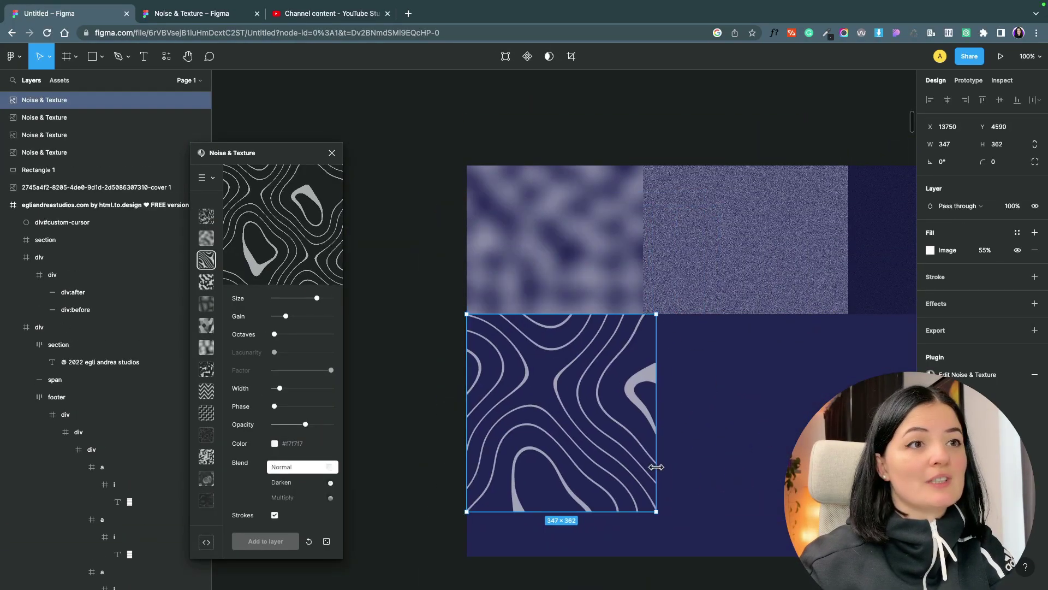
Try the contour, light cells, blurry dots, zigzag and blurry contour textures, adjusting Gain to 0.328, Size and Lacunarity.
{"action": "left_click", "coordinate": [206, 303]}
{"action": "mouse_move", "coordinate": [285, 316]}
{"action": "left_mouse_down"}
{"action": "mouse_move", "coordinate": [295, 321]}
{"action": "mouse_move", "coordinate": [288, 298]}
{"action": "mouse_move", "coordinate": [273, 298]}
{"action": "mouse_move", "coordinate": [283, 298]}
{"action": "left_mouse_up"}
{"action": "left_click", "coordinate": [206, 325]}
{"action": "left_click_drag", "start_coordinate": [295, 316], "coordinate": [322, 331]}
{"action": "left_click_drag", "start_coordinate": [331, 388], "coordinate": [294, 389]}
{"action": "left_click", "coordinate": [206, 348]}
{"action": "left_click", "coordinate": [206, 391]}
{"action": "left_click_drag", "start_coordinate": [306, 316], "coordinate": [283, 298]}
{"action": "left_click", "coordinate": [207, 480]}
{"action": "left_click_drag", "start_coordinate": [274, 316], "coordinate": [303, 334]}
{"action": "left_click_drag", "start_coordinate": [274, 351], "coordinate": [284, 351]}
{"action": "scroll", "coordinate": [306, 426], "scroll_direction": "down", "scroll_amount": 5}
Apply the custom shader green-red pattern, then close the Noise & Texture plugin.
{"action": "left_click", "coordinate": [515, 433]}
{"action": "left_click", "coordinate": [426, 177]}
{"action": "left_click", "coordinate": [417, 283]}
{"action": "key", "text": "Escape"}
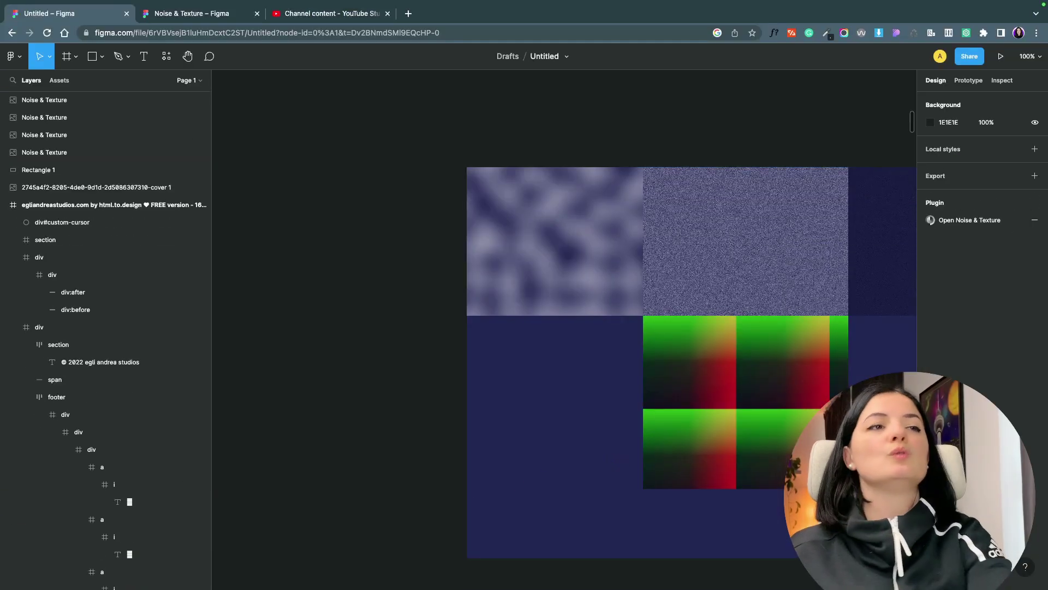
Run the Unsplash plugin from the plugin browser next to the remove.bg sample images.
{"action": "scroll", "coordinate": [673, 427], "scroll_direction": "left", "scroll_amount": 2}
{"action": "scroll", "coordinate": [673, 426], "scroll_direction": "right", "scroll_amount": 10}
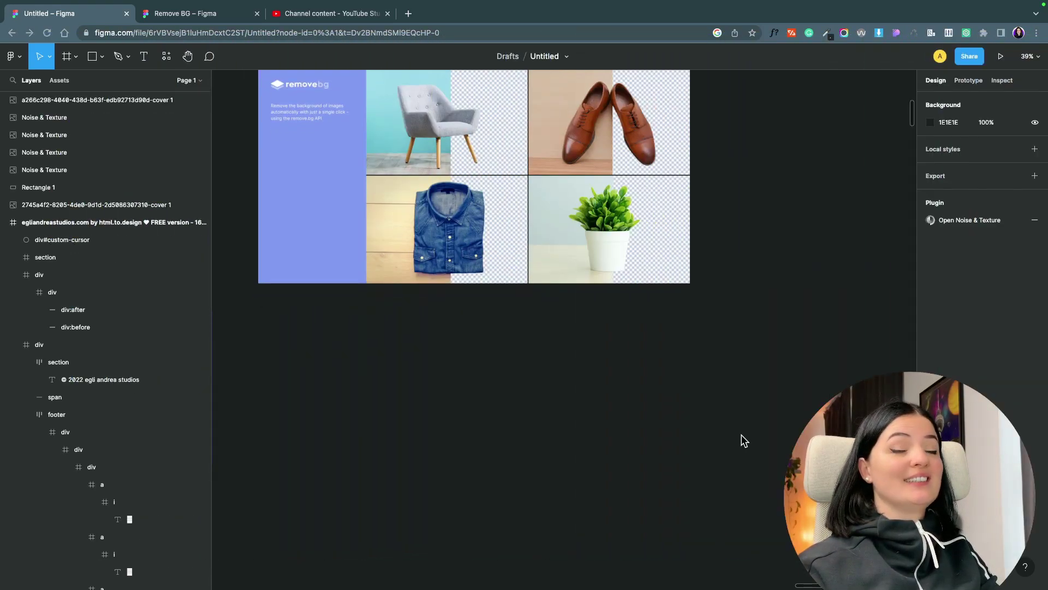
{"action": "left_click", "coordinate": [166, 57]}
{"action": "key", "text": "BackSpace"}
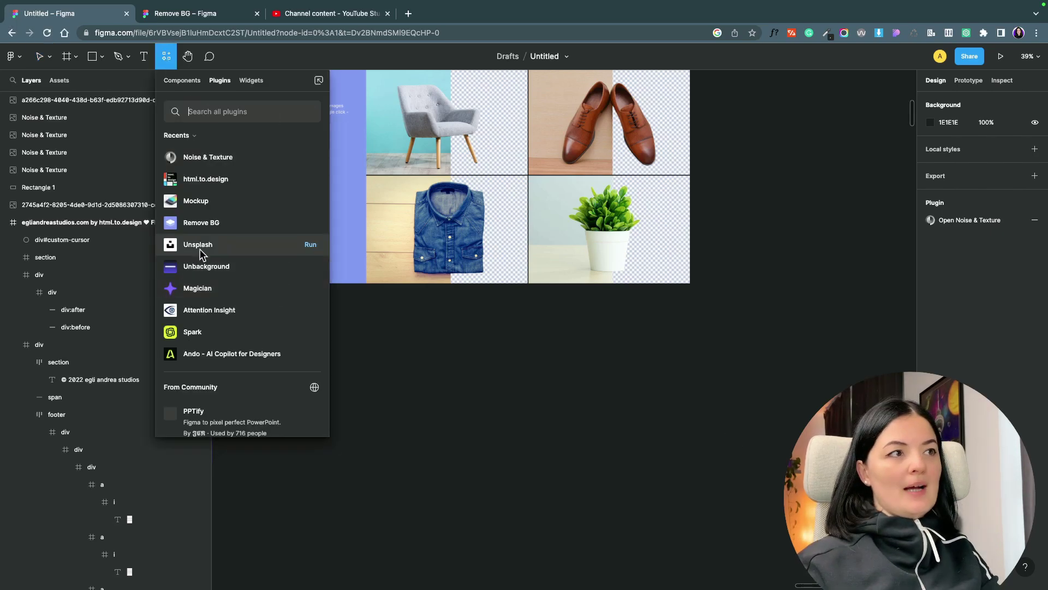
{"action": "left_click", "coordinate": [270, 250]}
{"action": "left_click", "coordinate": [206, 231]}
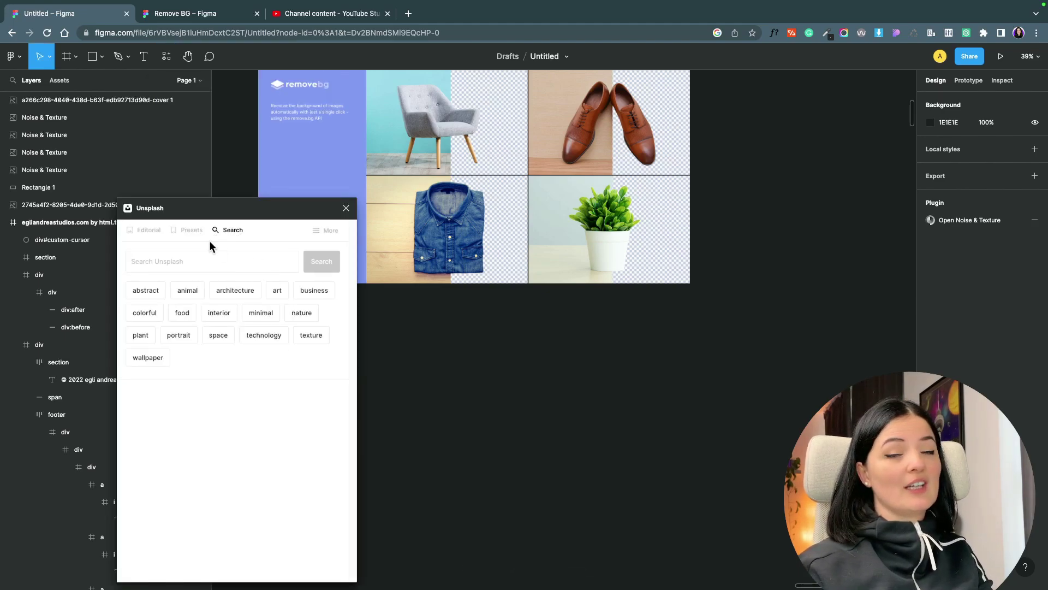
Insert the Editorial photo of a man sitting on a stool as a 1280×1920 image.
{"action": "left_click", "coordinate": [152, 236]}
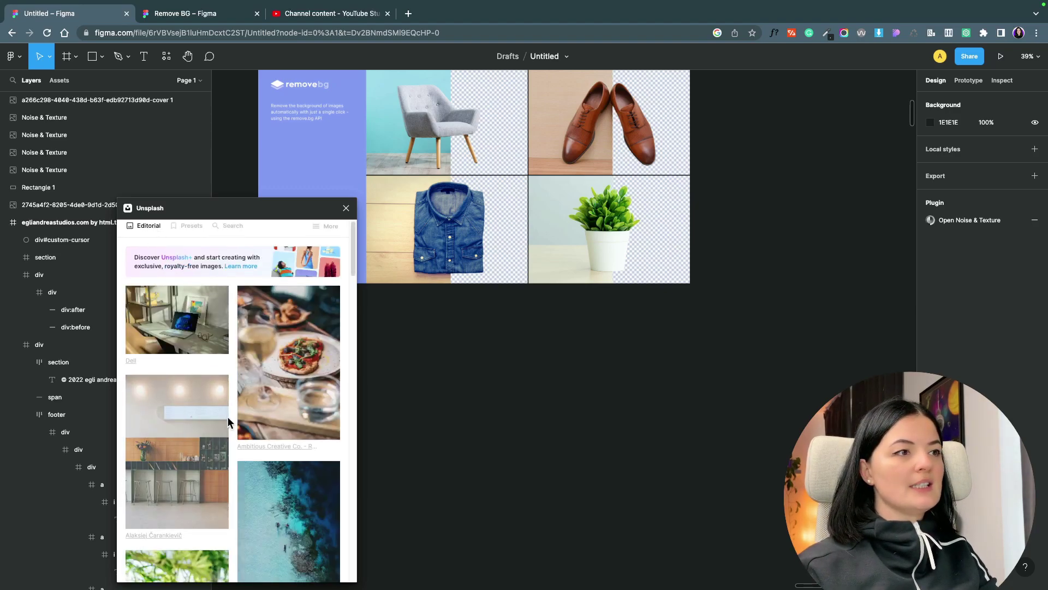
{"action": "scroll", "coordinate": [227, 416], "scroll_direction": "down", "scroll_amount": 10}
{"action": "scroll", "coordinate": [227, 416], "scroll_direction": "down", "scroll_amount": 15}
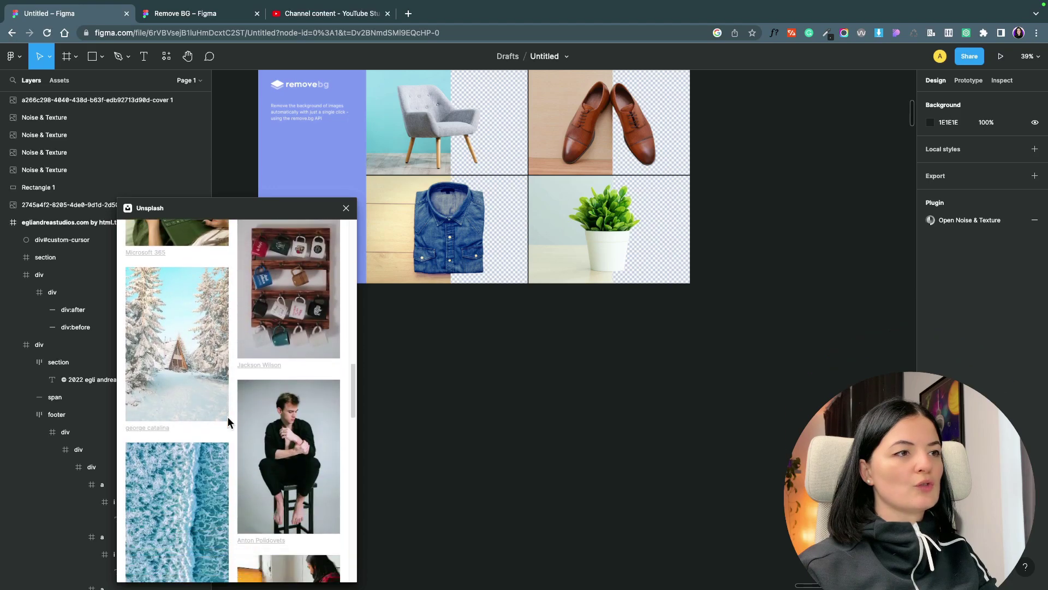
{"action": "scroll", "coordinate": [228, 416], "scroll_direction": "down", "scroll_amount": 10}
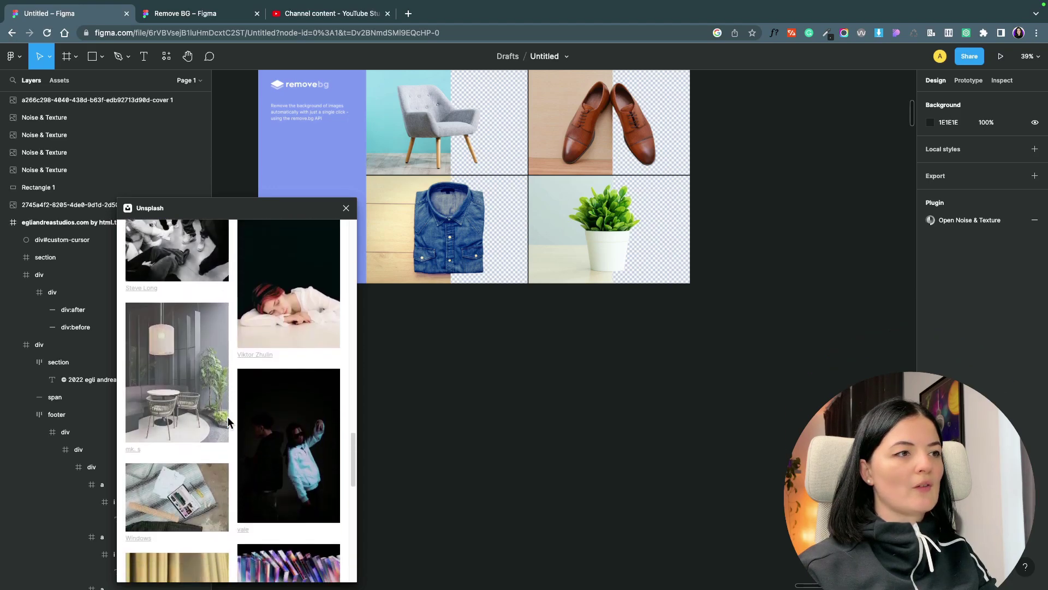
{"action": "scroll", "coordinate": [227, 416], "scroll_direction": "down", "scroll_amount": 5}
{"action": "scroll", "coordinate": [227, 416], "scroll_direction": "down", "scroll_amount": 5}
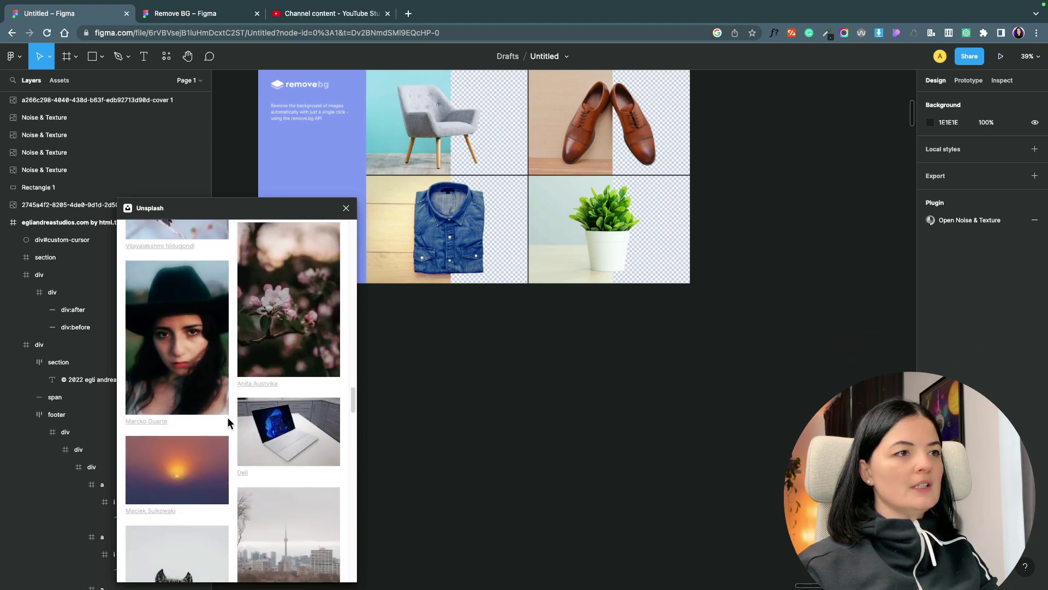
{"action": "scroll", "coordinate": [228, 417], "scroll_direction": "up", "scroll_amount": 10}
{"action": "scroll", "coordinate": [227, 417], "scroll_direction": "up", "scroll_amount": 15}
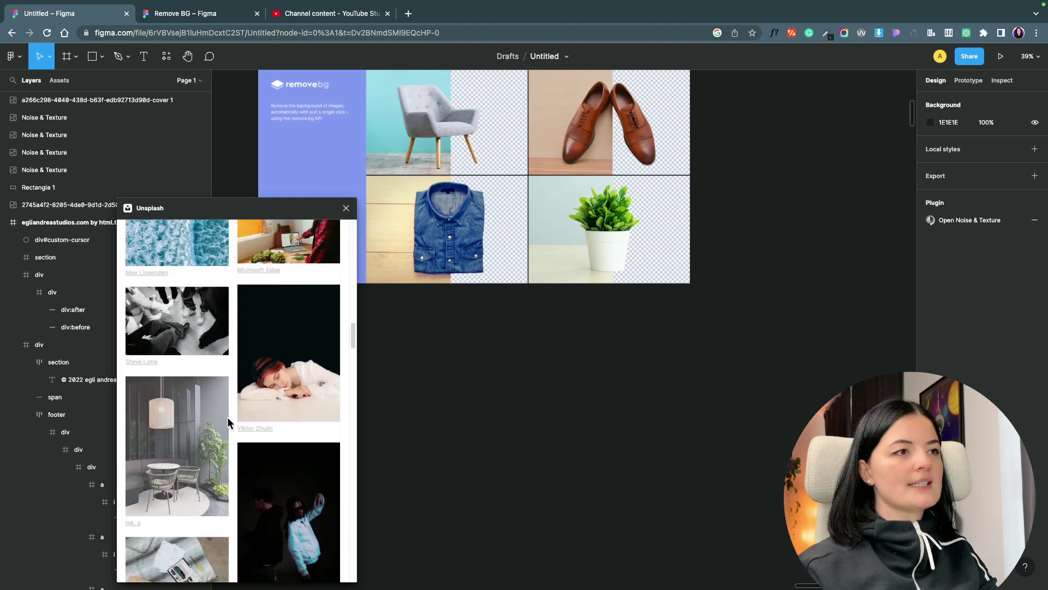
{"action": "left_click", "coordinate": [276, 421]}
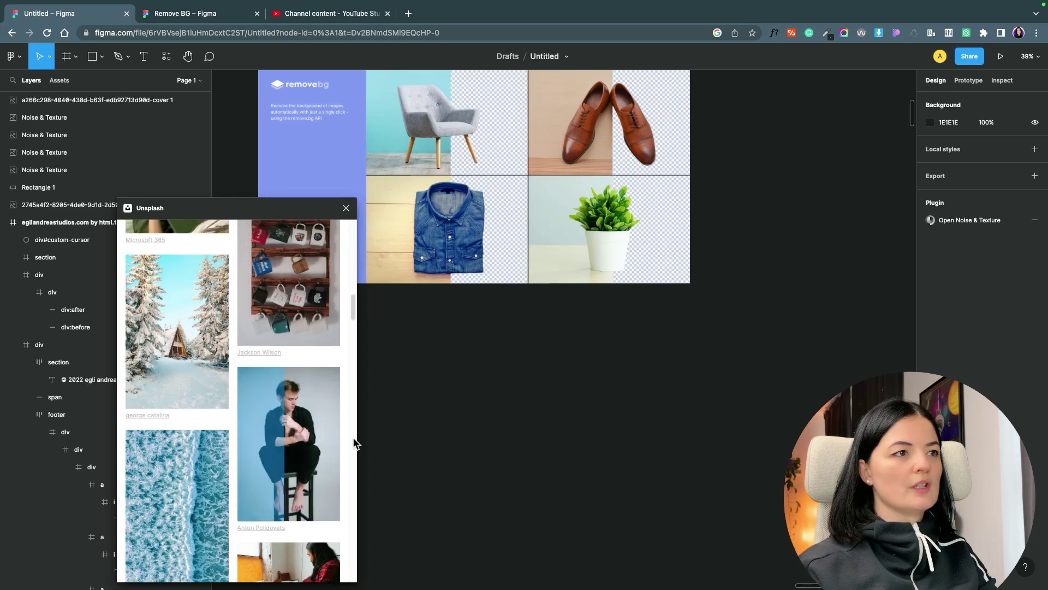
Move the inserted man-on-stool photo right and up onto open canvas.
{"action": "left_click_drag", "start_coordinate": [644, 350], "coordinate": [877, 398]}
{"action": "scroll", "coordinate": [877, 397], "scroll_direction": "right", "scroll_amount": 5}
{"action": "scroll", "coordinate": [768, 379], "scroll_direction": "left", "scroll_amount": 3}
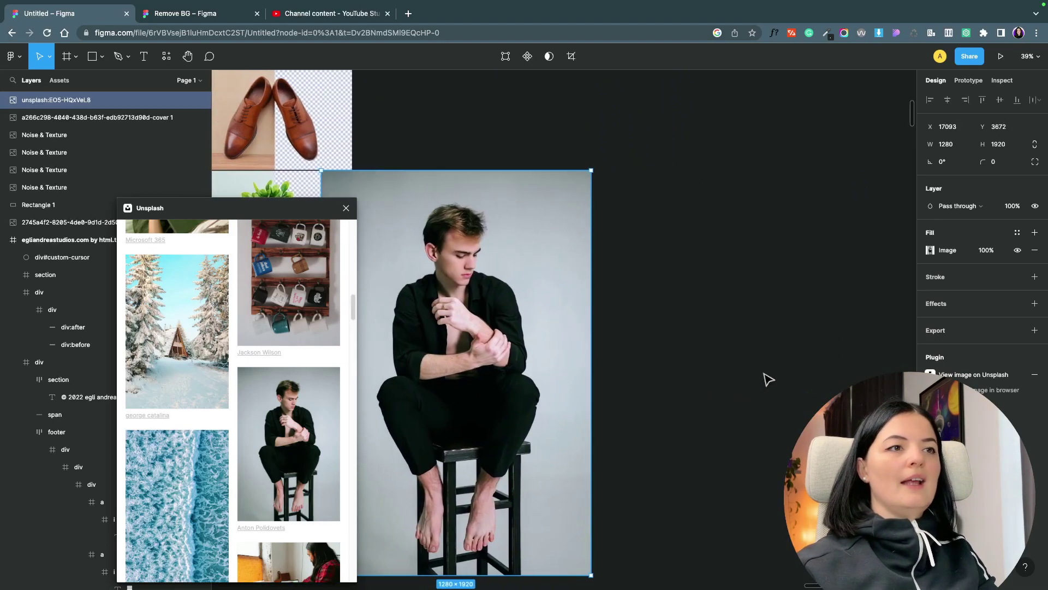
{"action": "left_click_drag", "start_coordinate": [555, 391], "coordinate": [697, 350]}
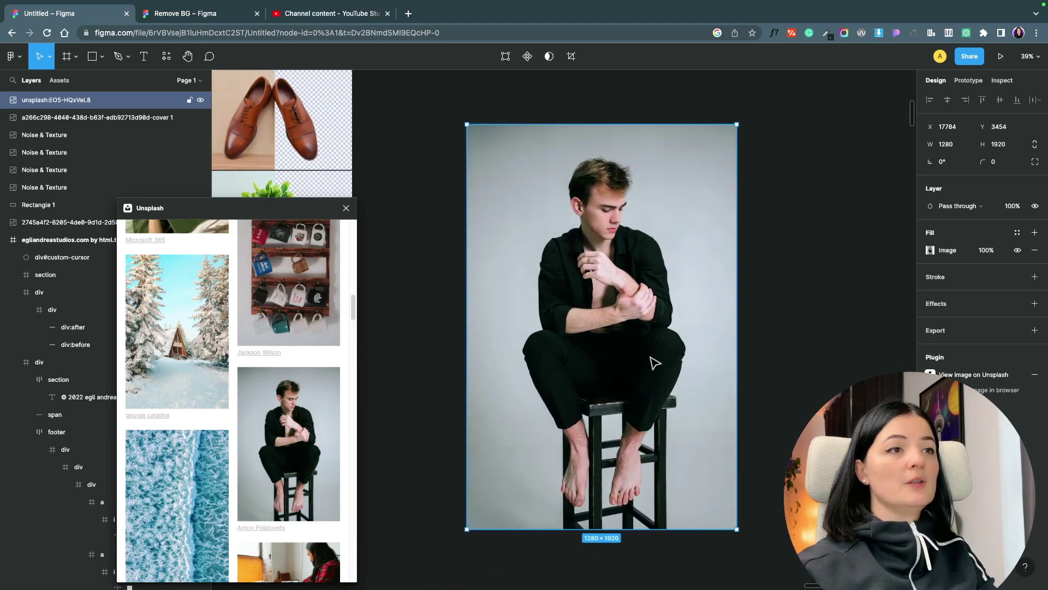
Close Unsplash and bring up the Remove BG plugin's Set API Key instructions.
{"action": "left_click", "coordinate": [346, 208]}
{"action": "left_click", "coordinate": [167, 57]}
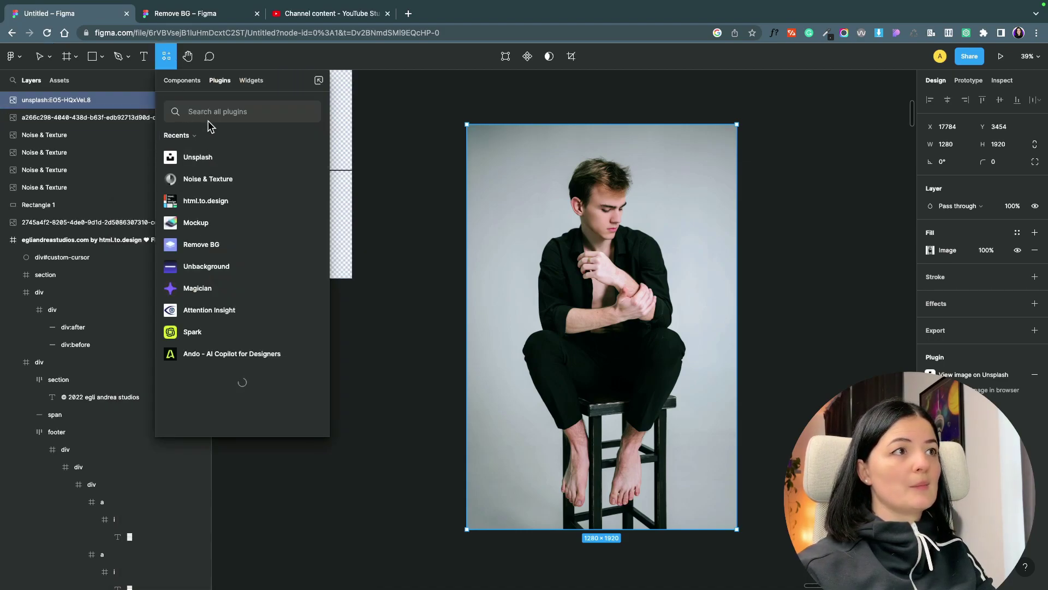
{"action": "left_click", "coordinate": [220, 247]}
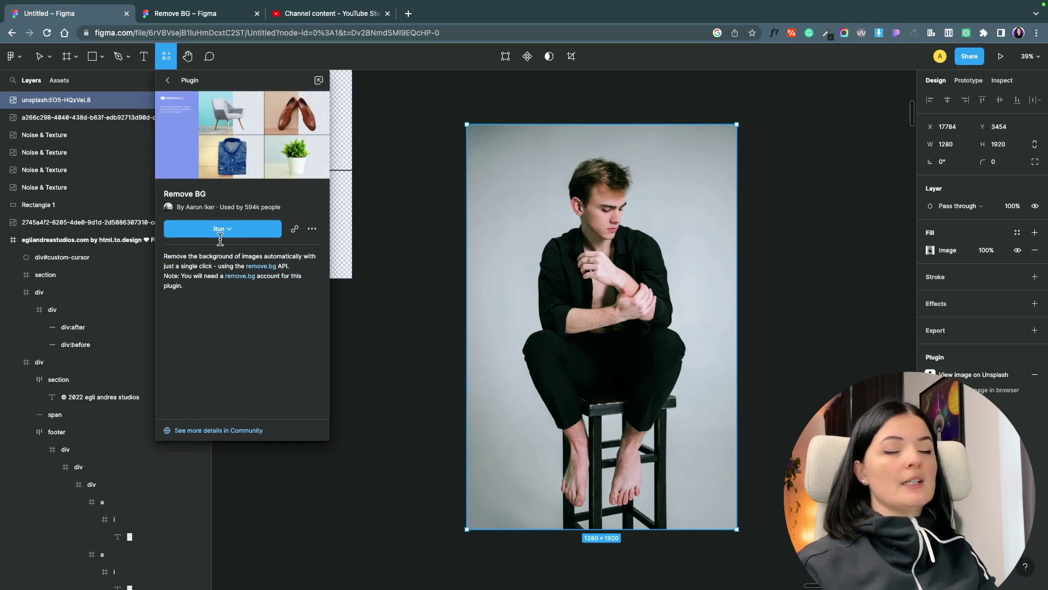
{"action": "left_click", "coordinate": [220, 235]}
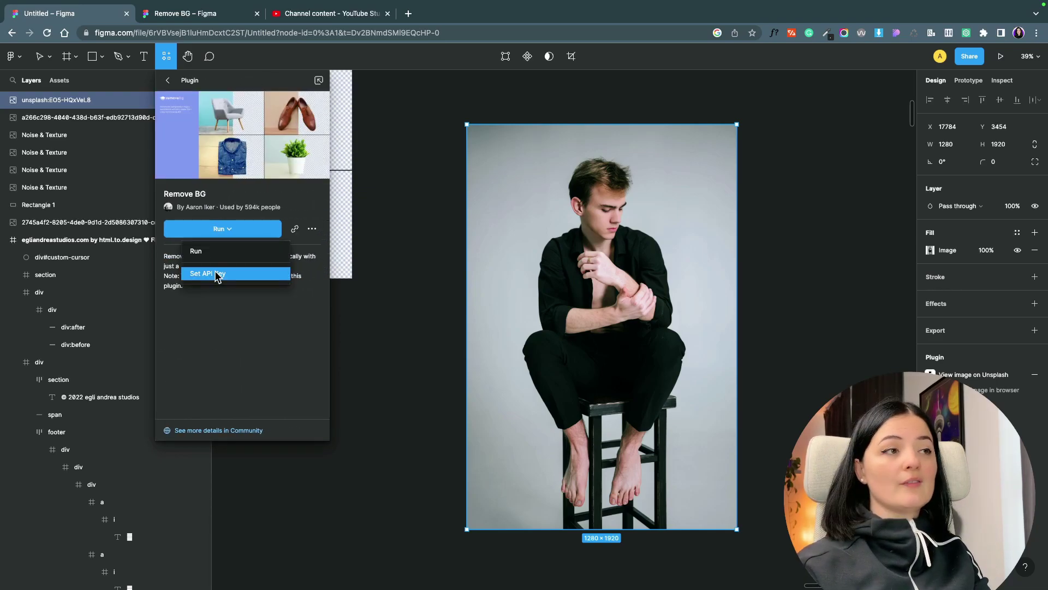
{"action": "left_click", "coordinate": [216, 275]}
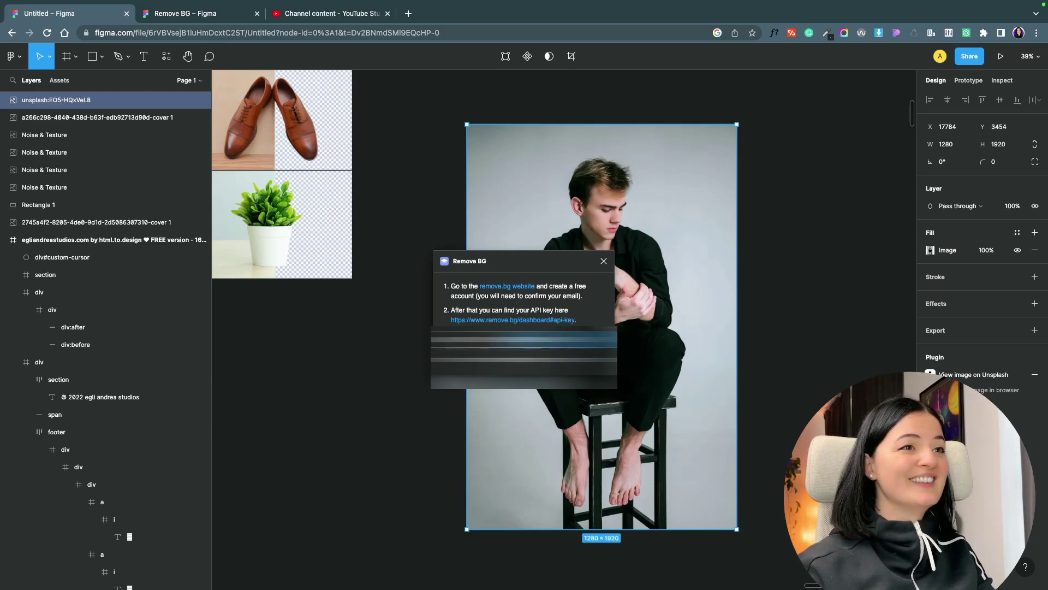
Run Remove BG on the man-on-stool photo to strip its grey backdrop, then deselect.
{"action": "left_click", "coordinate": [603, 260]}
{"action": "left_click", "coordinate": [166, 57]}
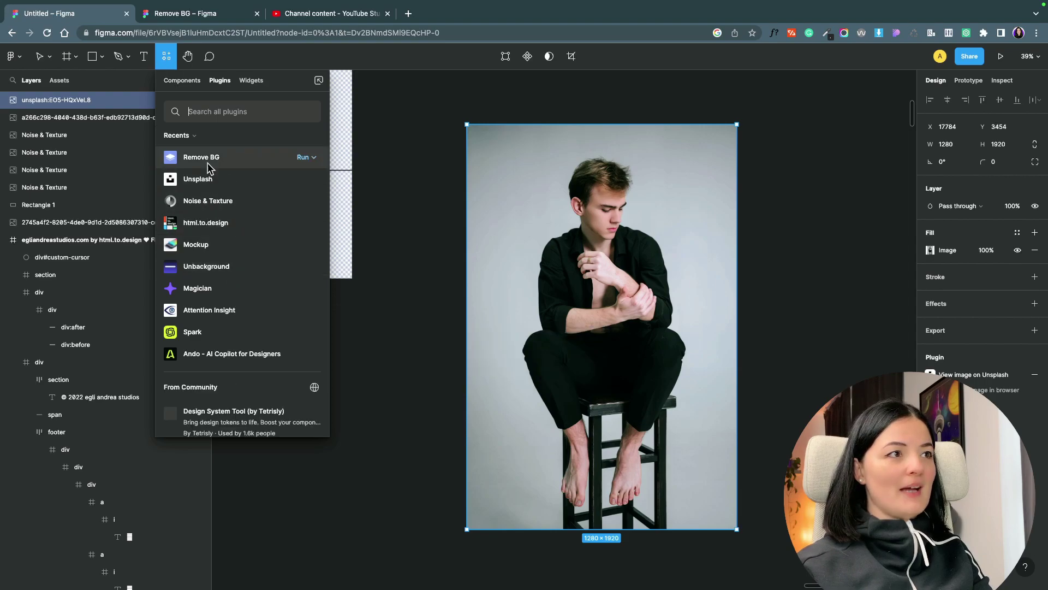
{"action": "left_click", "coordinate": [208, 164]}
{"action": "left_click", "coordinate": [230, 229]}
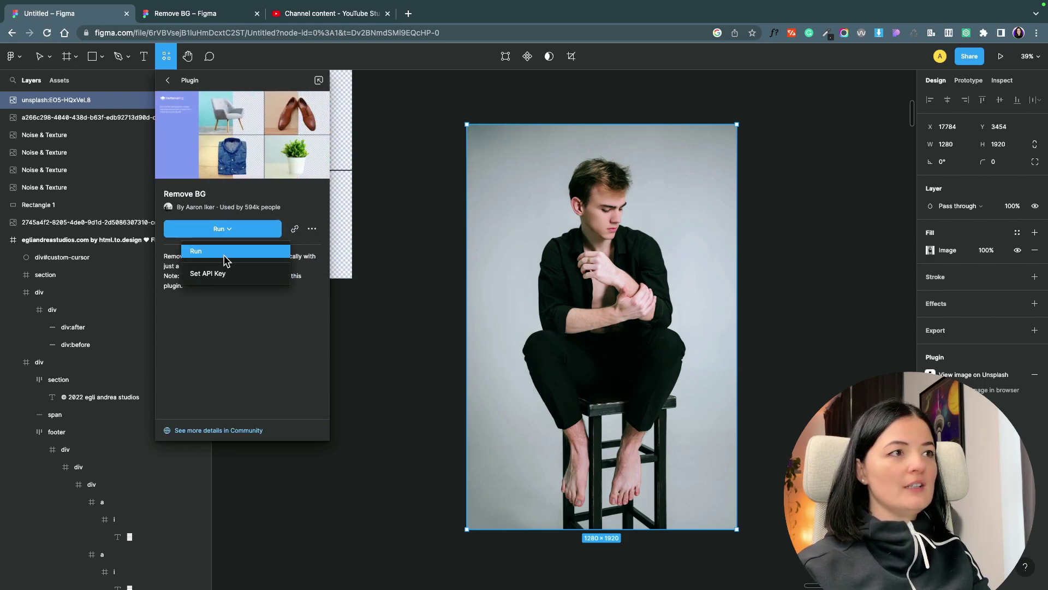
{"action": "left_click", "coordinate": [225, 252]}
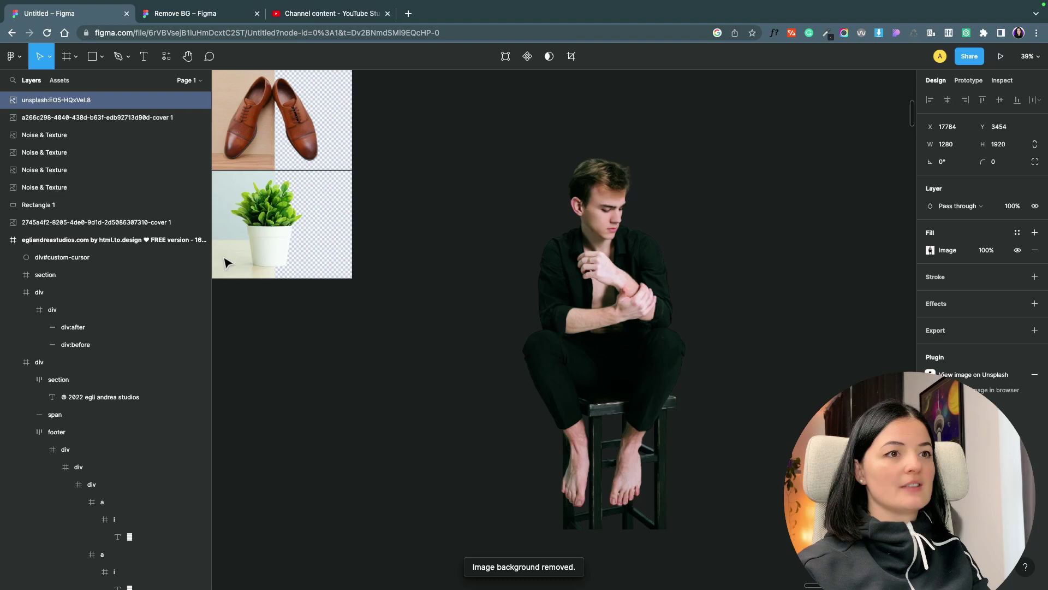
{"action": "left_click", "coordinate": [383, 368]}
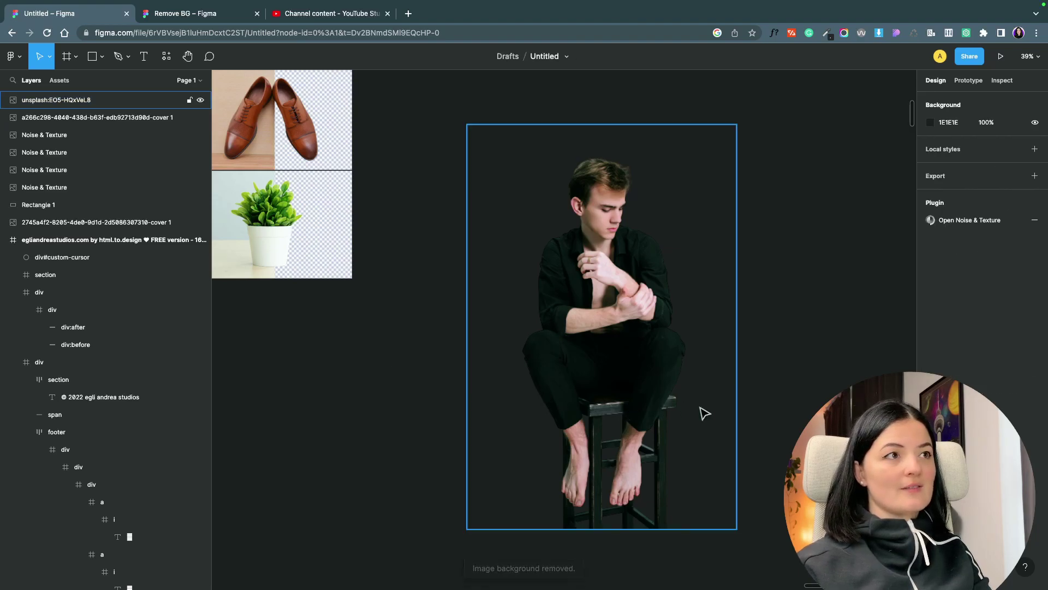
{"action": "scroll", "coordinate": [660, 385], "scroll_direction": "up", "scroll_amount": 5}
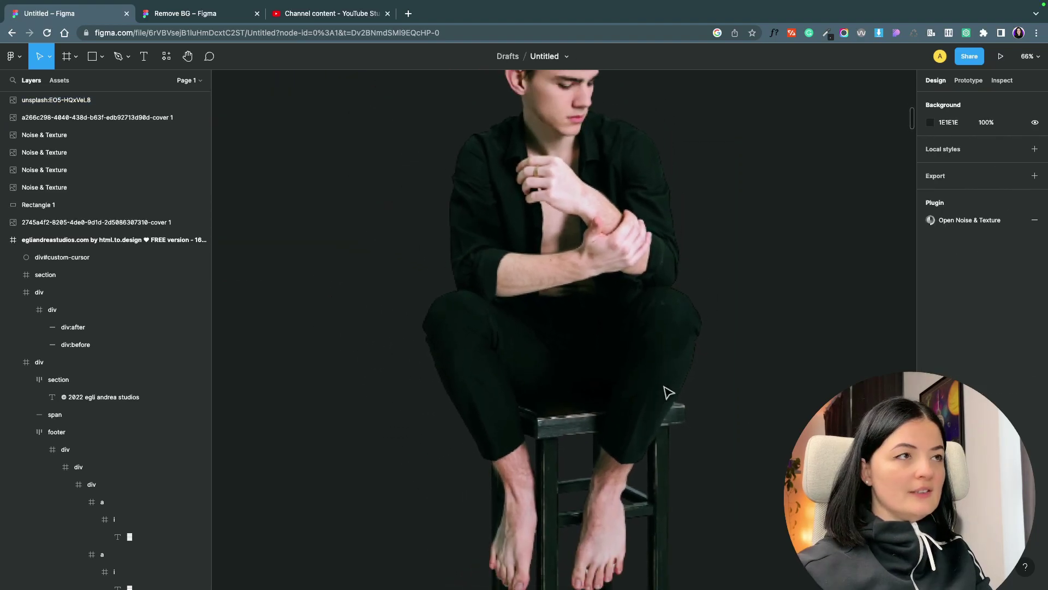
Draw a light grey 1750×1033 rectangle and bring the man cutout in front of it.
{"action": "left_click", "coordinate": [92, 56]}
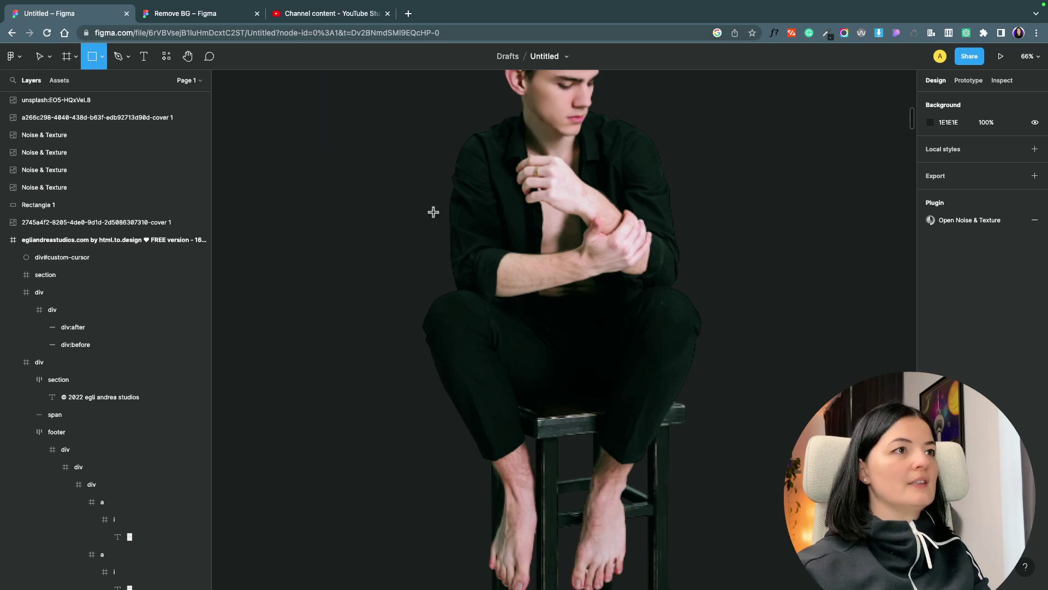
{"action": "left_click_drag", "start_coordinate": [273, 164], "coordinate": [905, 536]}
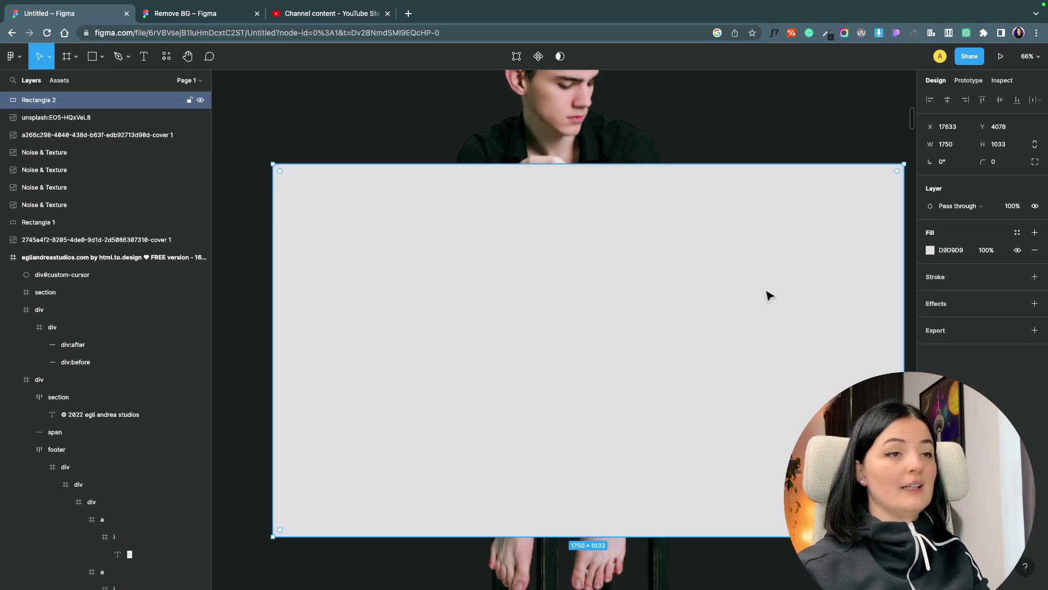
{"action": "scroll", "coordinate": [767, 295], "scroll_direction": "up", "scroll_amount": 3}
{"action": "left_click", "coordinate": [690, 290]}
{"action": "right_click", "coordinate": [598, 164]}
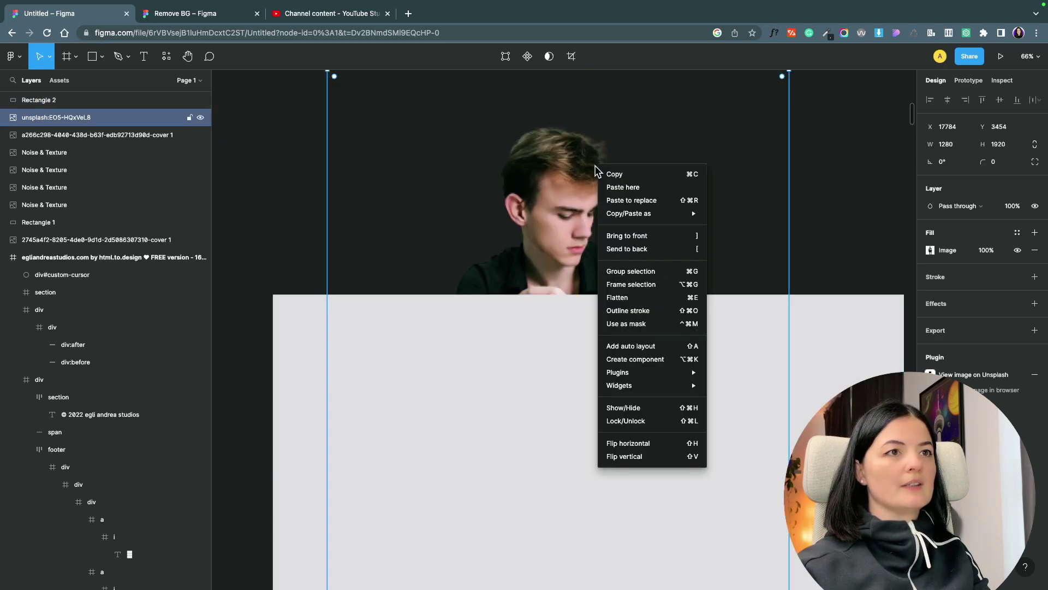
{"action": "left_click", "coordinate": [629, 237]}
Shrink the man cutout to about 503×1057 and shift the rectangle right so he stands left.
{"action": "left_click_drag", "start_coordinate": [562, 231], "coordinate": [581, 331]}
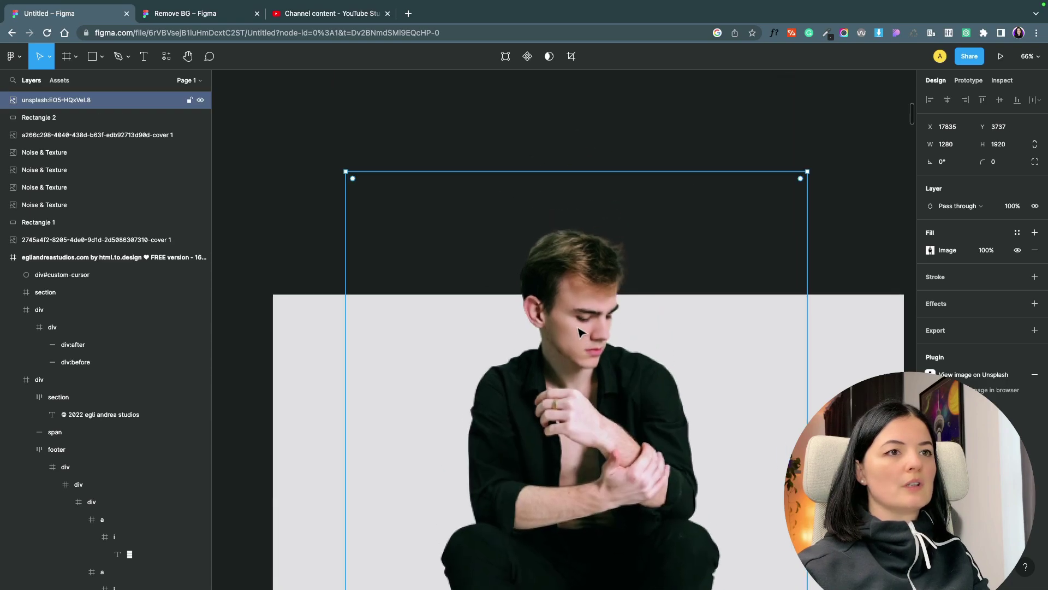
{"action": "left_click_drag", "start_coordinate": [346, 169], "coordinate": [593, 334]}
{"action": "scroll", "coordinate": [650, 465], "scroll_direction": "up", "scroll_amount": 3}
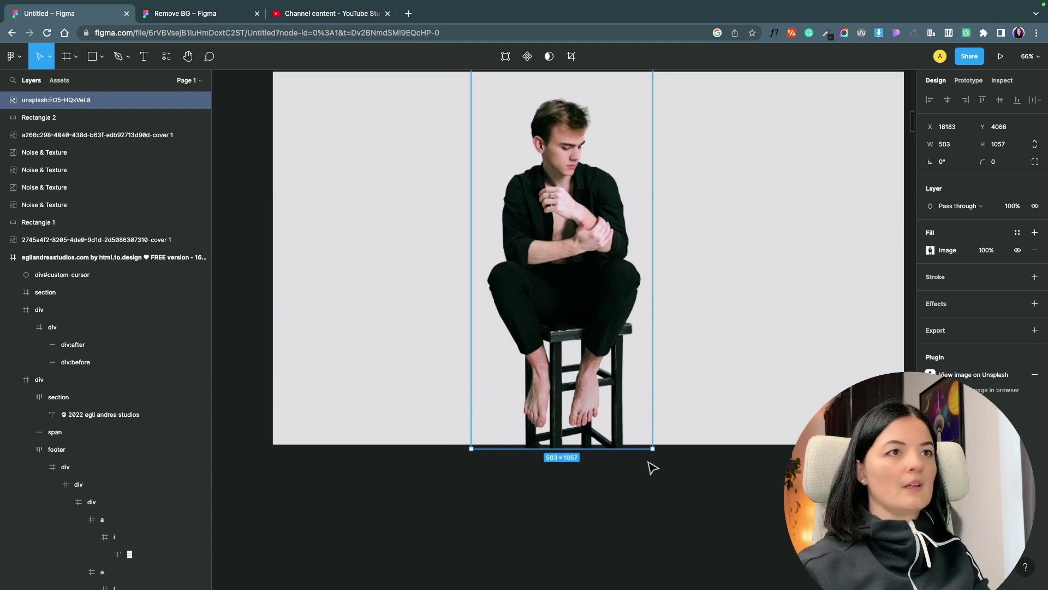
{"action": "left_click", "coordinate": [732, 434]}
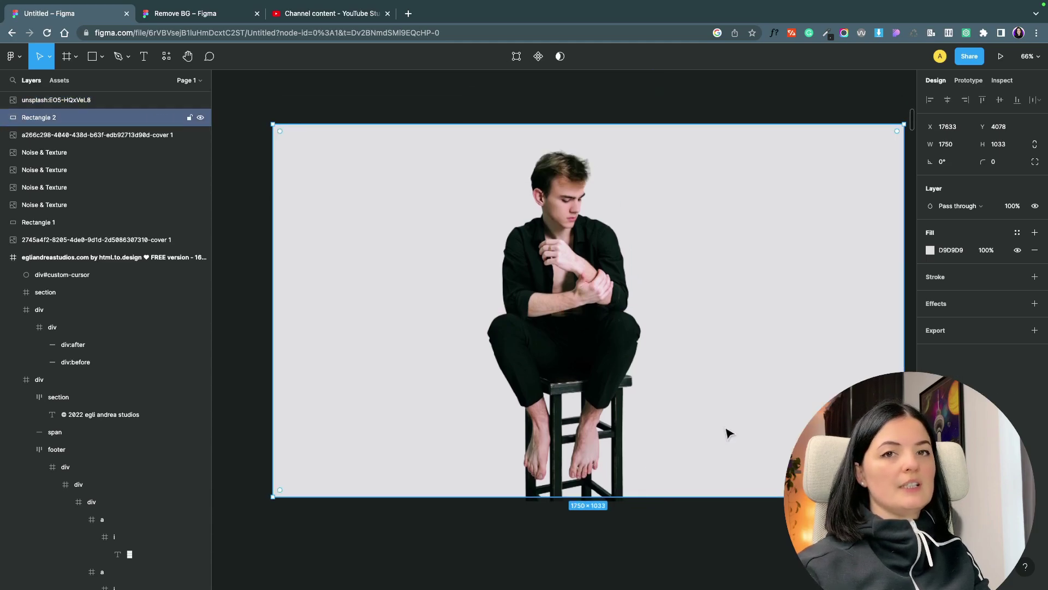
{"action": "left_click_drag", "start_coordinate": [610, 396], "coordinate": [748, 386]}
{"action": "scroll", "coordinate": [714, 498], "scroll_direction": "right", "scroll_amount": 5}
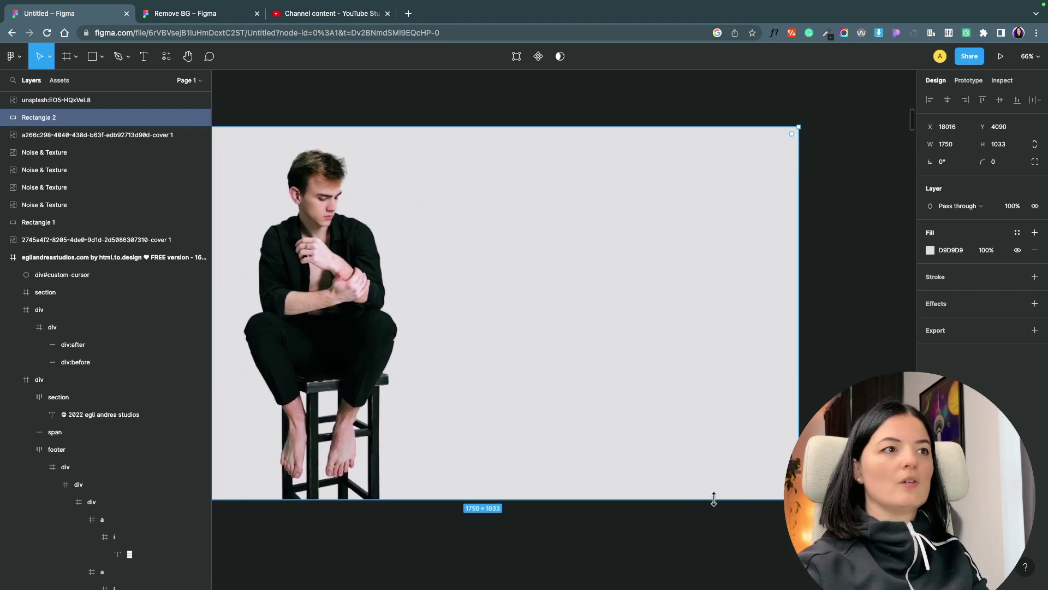
{"action": "scroll", "coordinate": [713, 499], "scroll_direction": "left", "scroll_amount": 2}
{"action": "scroll", "coordinate": [717, 501], "scroll_direction": "down", "scroll_amount": 1}
Search Unsplash for '3d element' and insert the red-beaded sphere photo onto the canvas.
{"action": "left_click", "coordinate": [166, 56]}
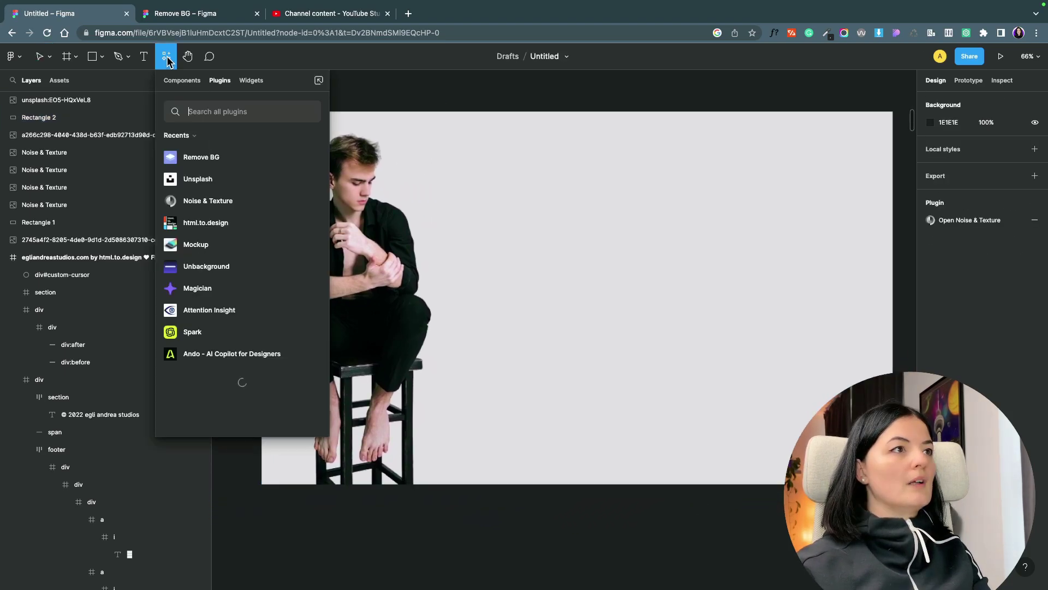
{"action": "left_click", "coordinate": [203, 179]}
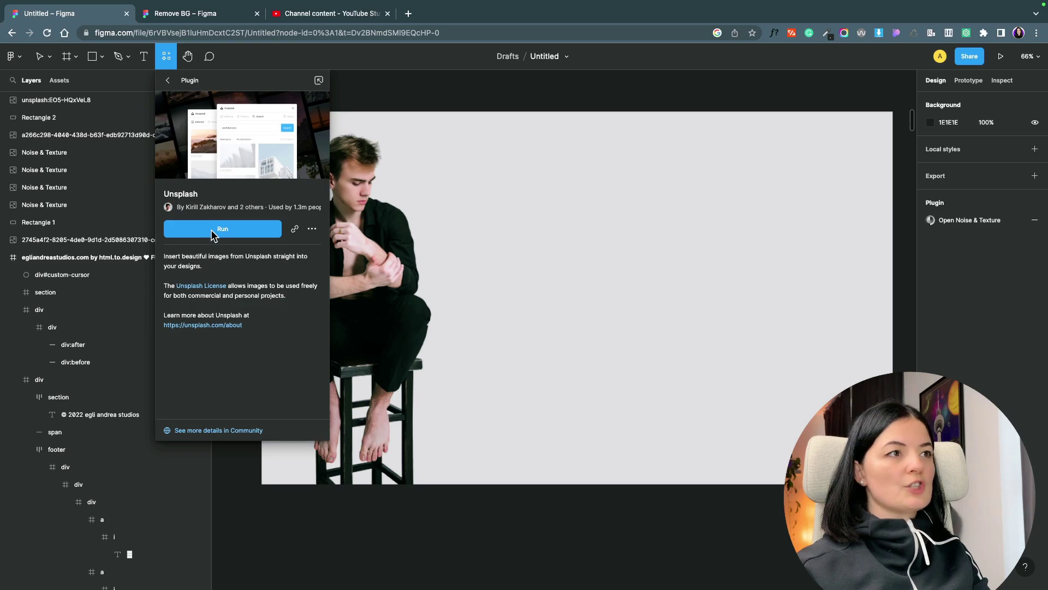
{"action": "left_click", "coordinate": [212, 233]}
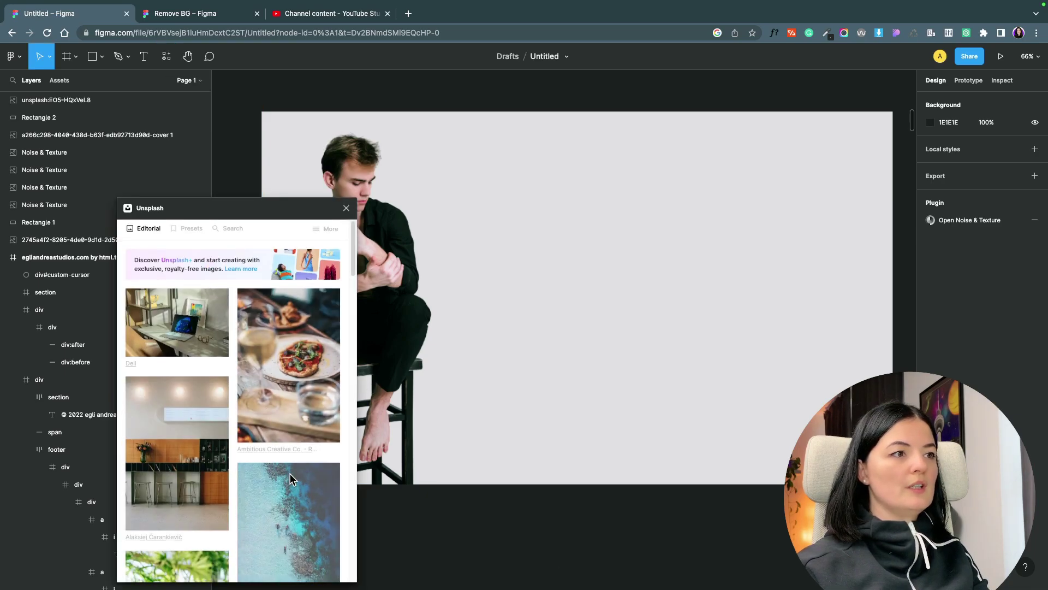
{"action": "scroll", "coordinate": [290, 479], "scroll_direction": "down", "scroll_amount": 15}
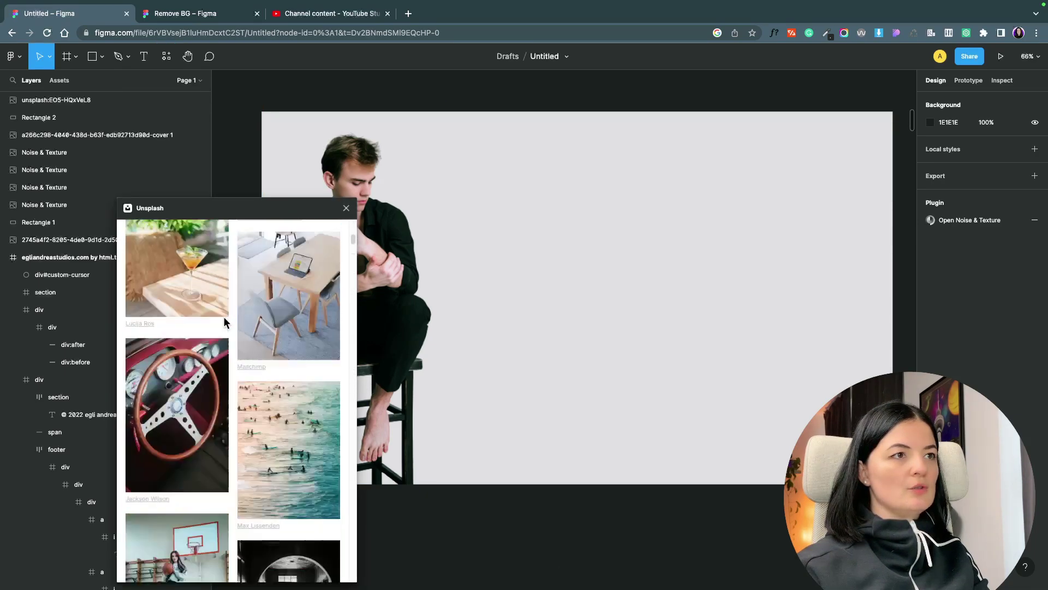
{"action": "scroll", "coordinate": [224, 316], "scroll_direction": "up", "scroll_amount": 15}
{"action": "left_click", "coordinate": [228, 230]}
{"action": "type", "text": "3d"}
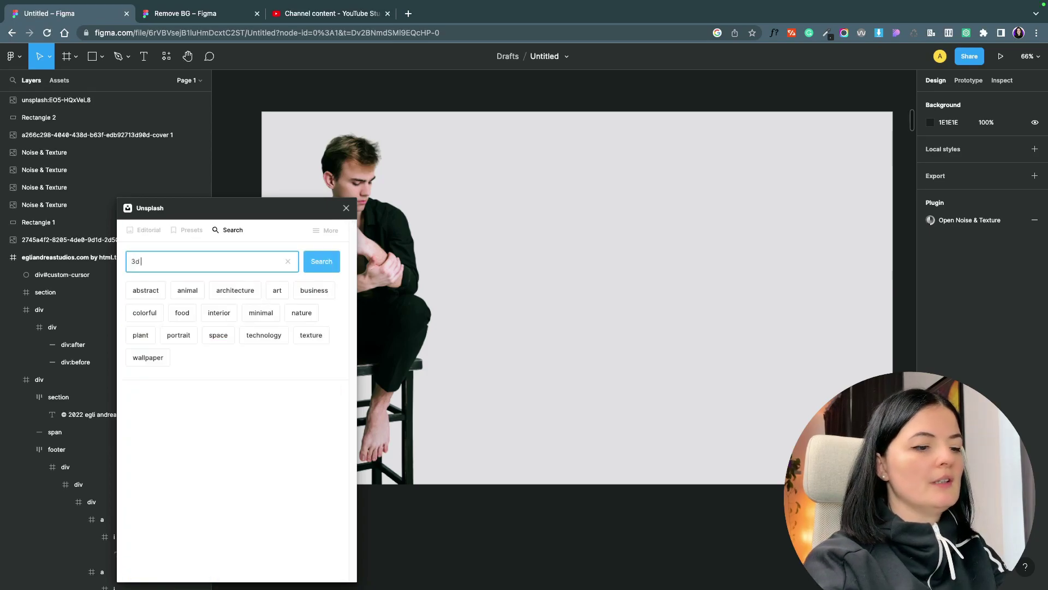
{"action": "type", "text": " element"}
{"action": "left_click", "coordinate": [317, 262]}
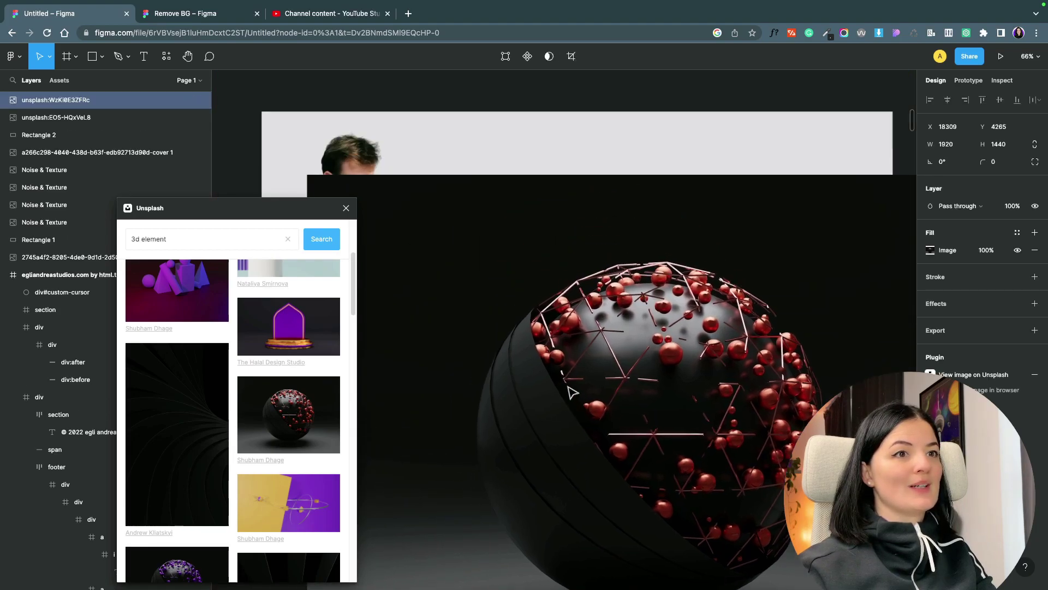
{"action": "left_click", "coordinate": [167, 58]}
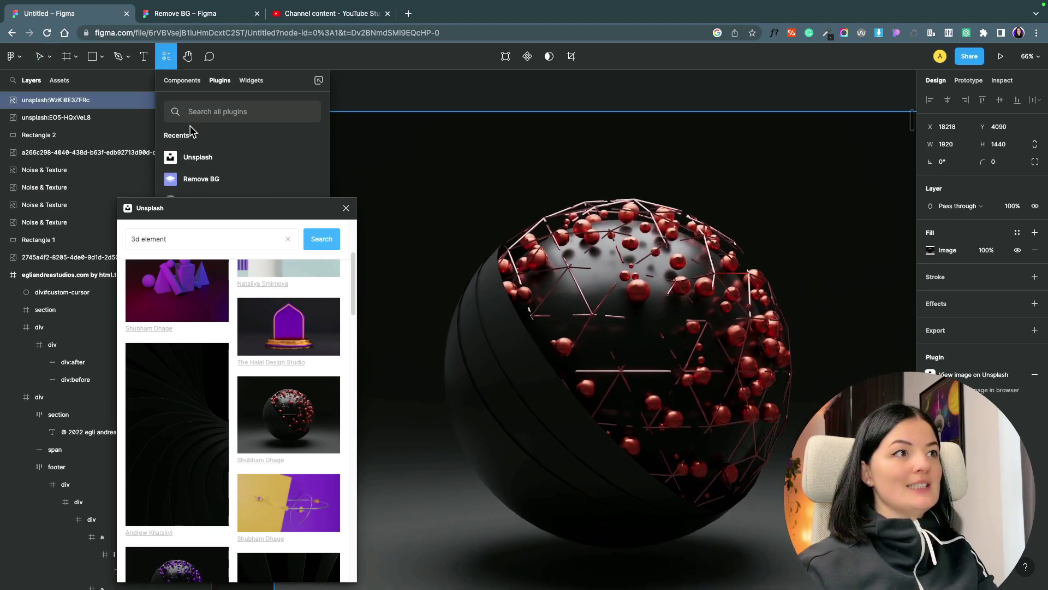
Remove the sphere photo's background with the Remove BG plugin.
{"action": "left_click", "coordinate": [201, 179]}
{"action": "left_click_drag", "start_coordinate": [233, 212], "coordinate": [154, 264]}
{"action": "left_click", "coordinate": [166, 56]}
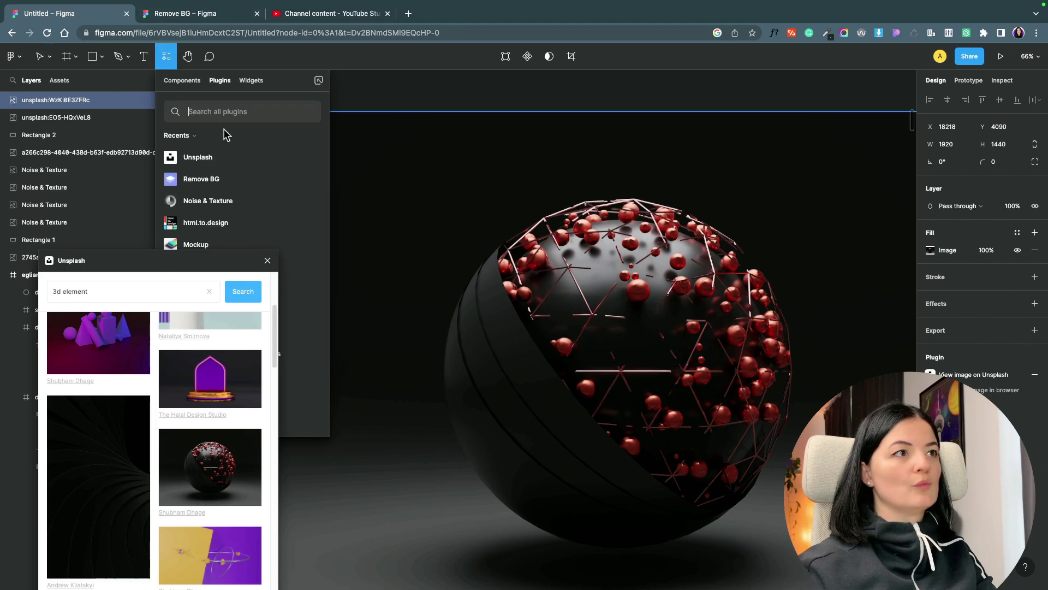
{"action": "left_click", "coordinate": [219, 183]}
{"action": "left_click", "coordinate": [214, 230]}
{"action": "left_click", "coordinate": [249, 254]}
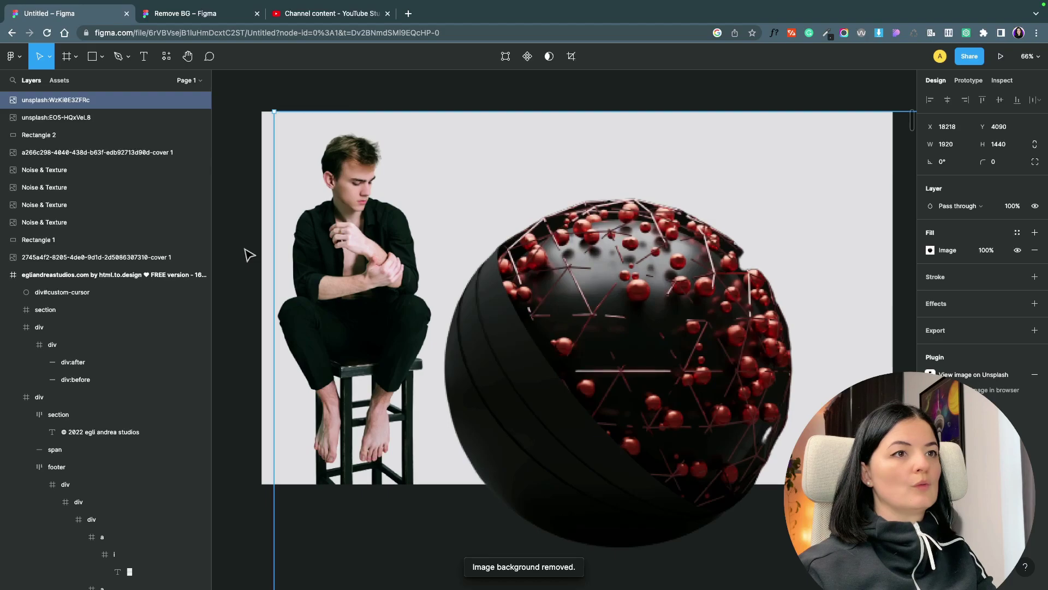
Shrink the sphere to about 545×472 and place it left, beside the man's head and shoulder.
{"action": "left_click_drag", "start_coordinate": [274, 107], "coordinate": [672, 368]}
{"action": "left_click_drag", "start_coordinate": [846, 475], "coordinate": [606, 274]}
{"action": "left_click_drag", "start_coordinate": [437, 162], "coordinate": [541, 253]}
{"action": "left_click_drag", "start_coordinate": [622, 306], "coordinate": [414, 229]}
{"action": "right_click", "coordinate": [433, 234]}
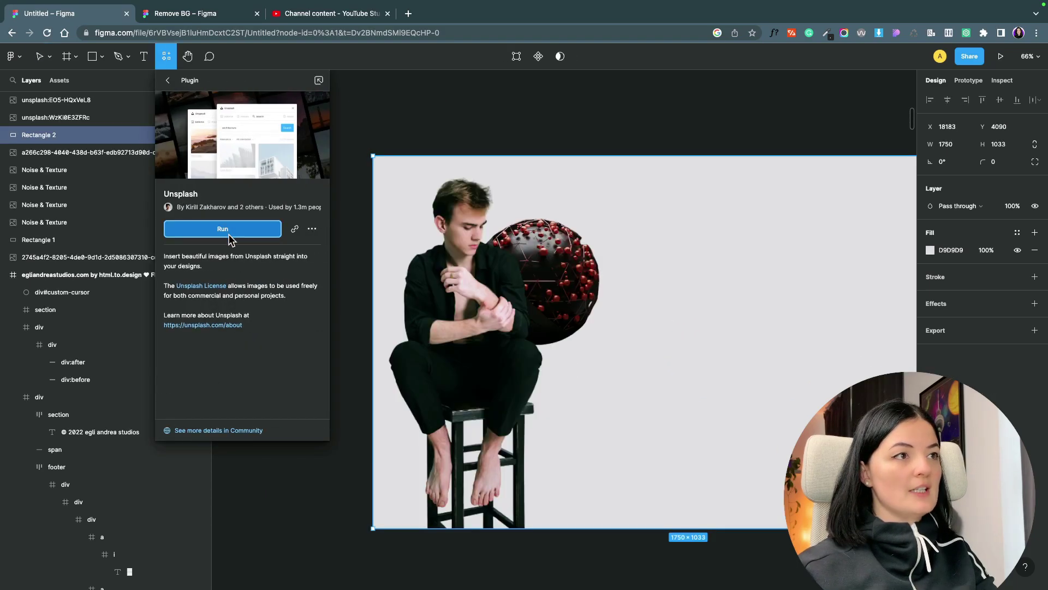
Search Unsplash for '3d shape' and insert the pink swirl image onto the canvas.
{"action": "left_click", "coordinate": [229, 233]}
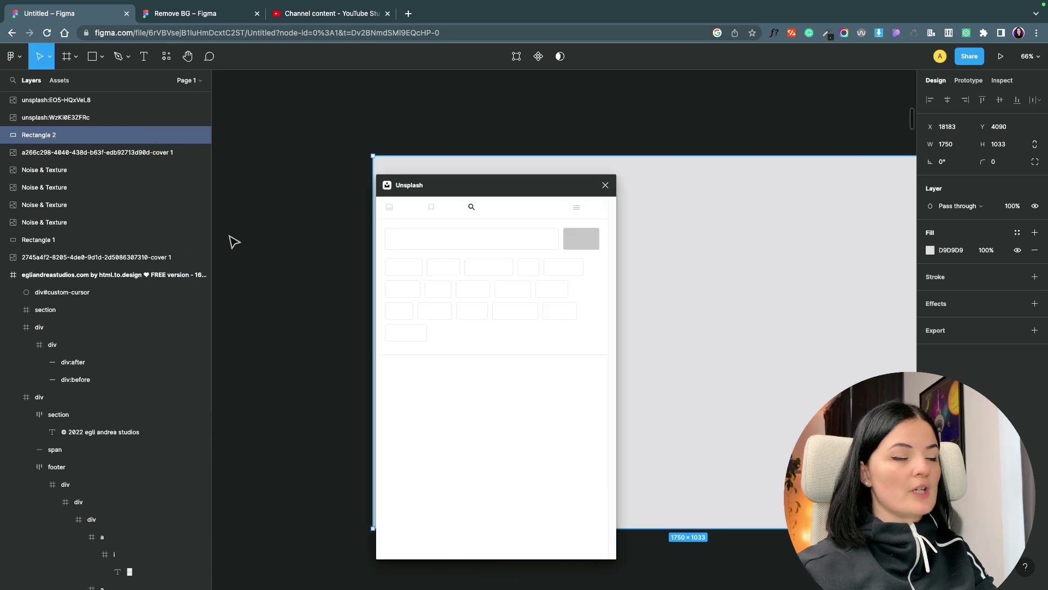
{"action": "left_click", "coordinate": [412, 240]}
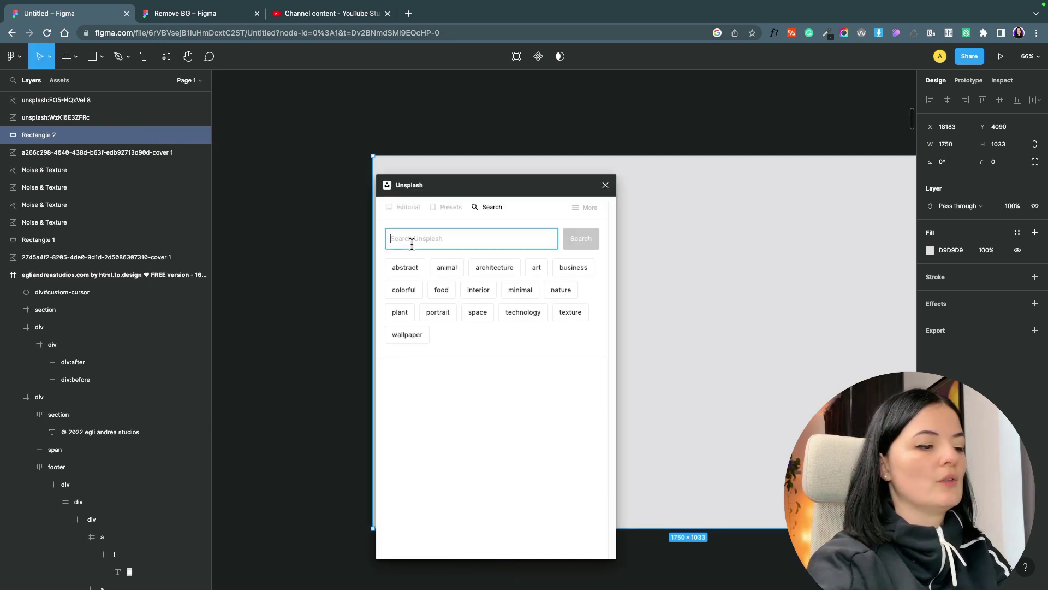
{"action": "type", "text": "3d"}
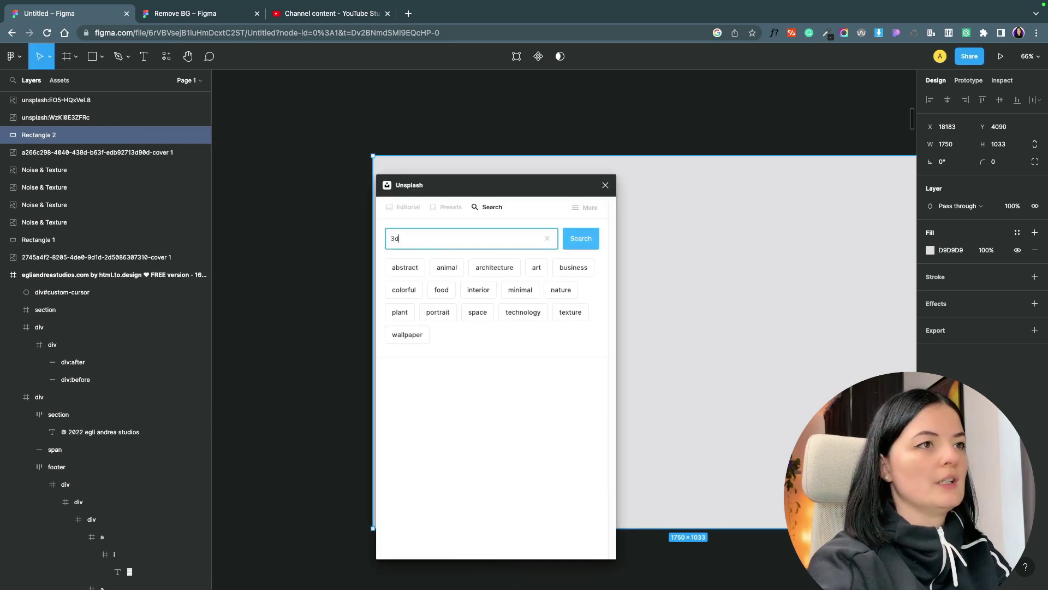
{"action": "type", "text": " shape"}
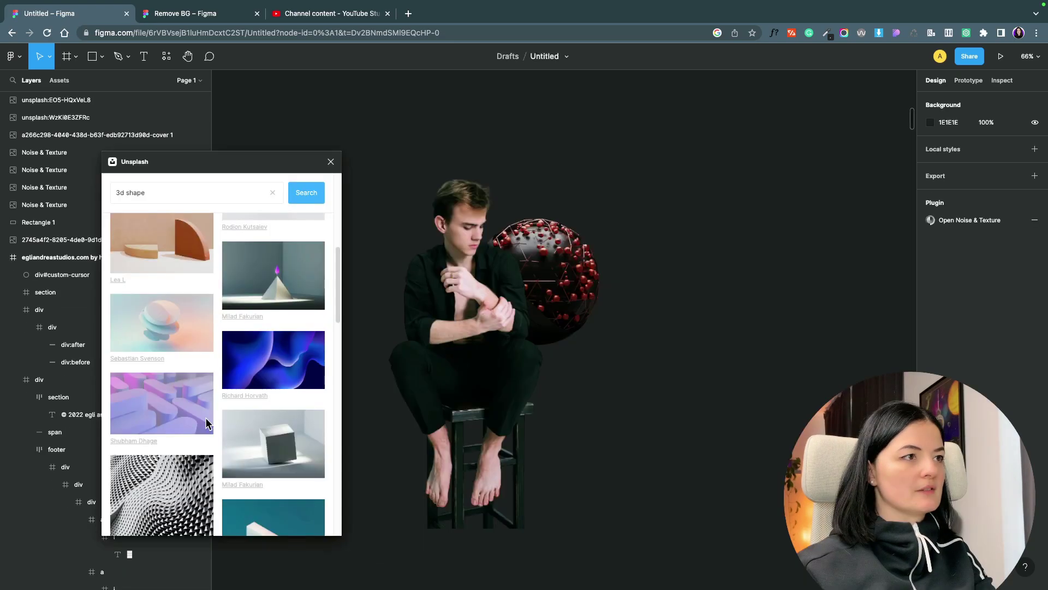
{"action": "scroll", "coordinate": [205, 418], "scroll_direction": "down", "scroll_amount": 1}
{"action": "scroll", "coordinate": [205, 418], "scroll_direction": "down", "scroll_amount": 4}
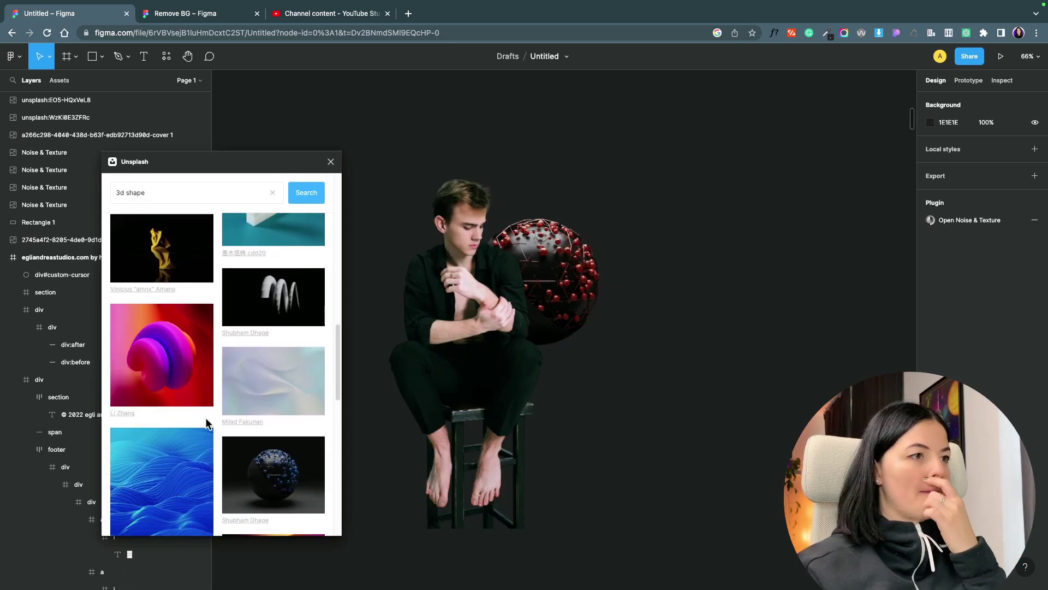
{"action": "left_click", "coordinate": [171, 371]}
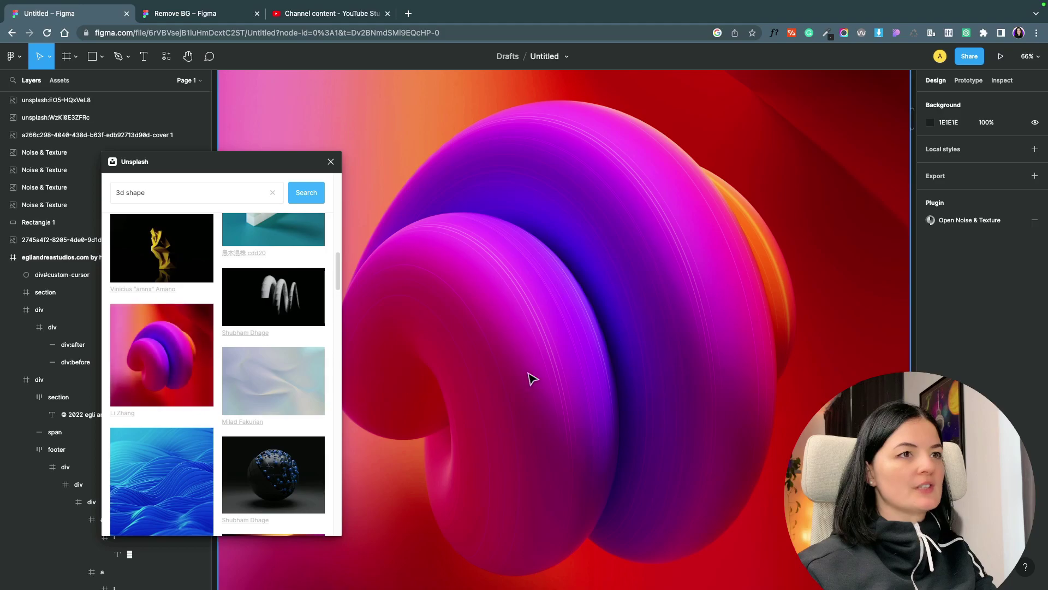
Remove the swirl image's background with the Remove BG plugin.
{"action": "left_click", "coordinate": [330, 163]}
{"action": "left_click", "coordinate": [166, 56]}
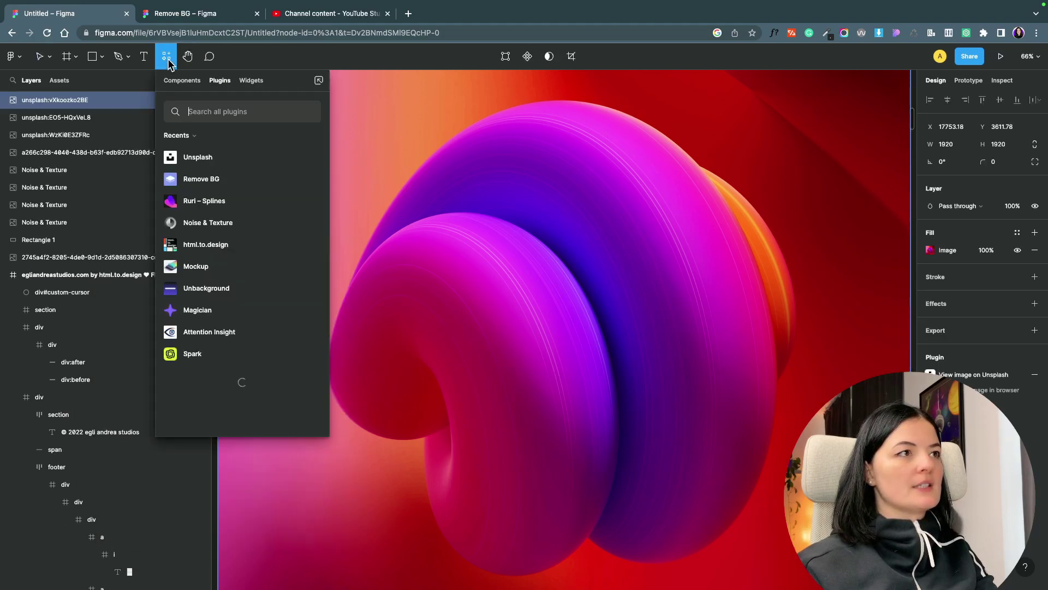
{"action": "left_click", "coordinate": [196, 181]}
{"action": "left_click", "coordinate": [234, 229]}
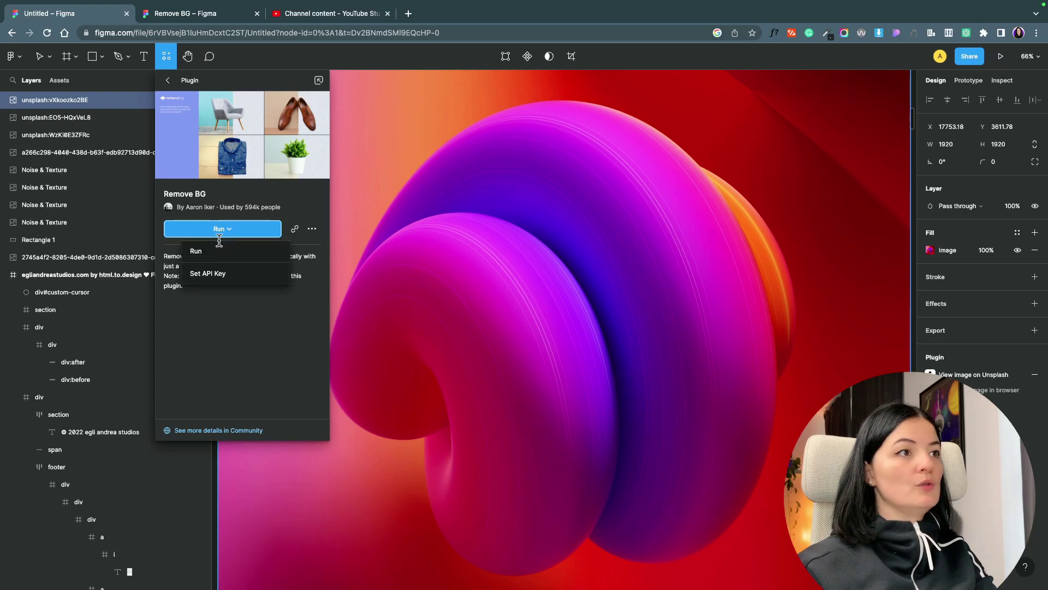
{"action": "left_click", "coordinate": [221, 254]}
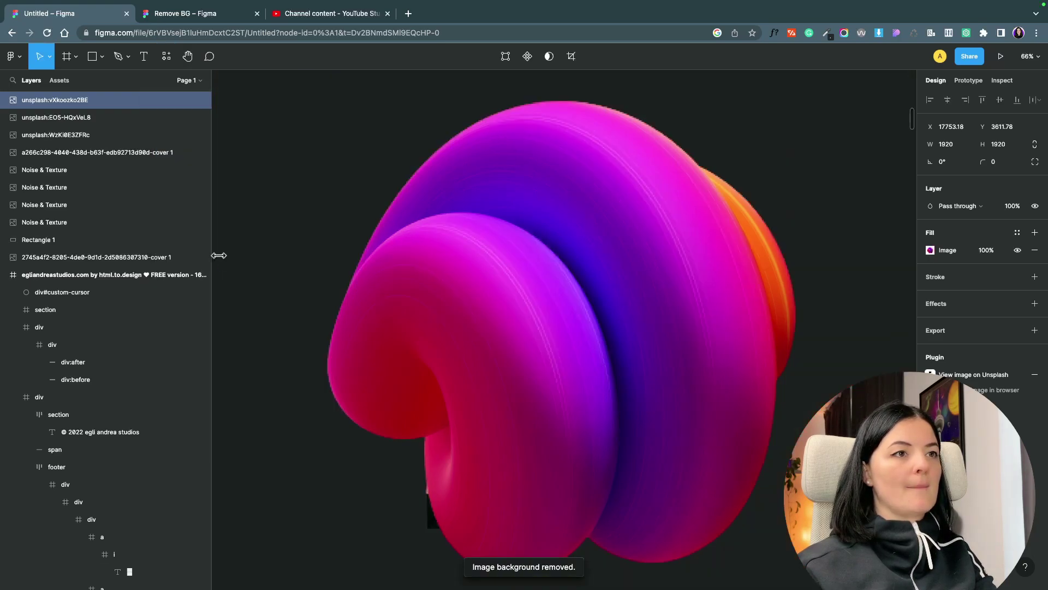
Shrink the swirl to about 714×920 and move it up behind the man's left side.
{"action": "scroll", "coordinate": [329, 195], "scroll_direction": "up", "scroll_amount": 3}
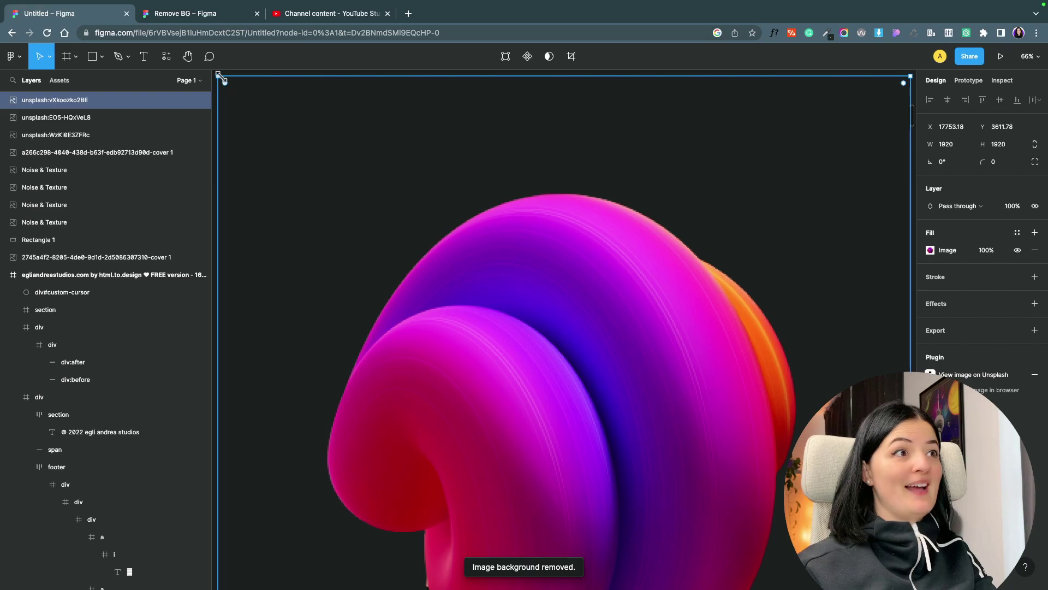
{"action": "left_click_drag", "start_coordinate": [220, 77], "coordinate": [652, 435]}
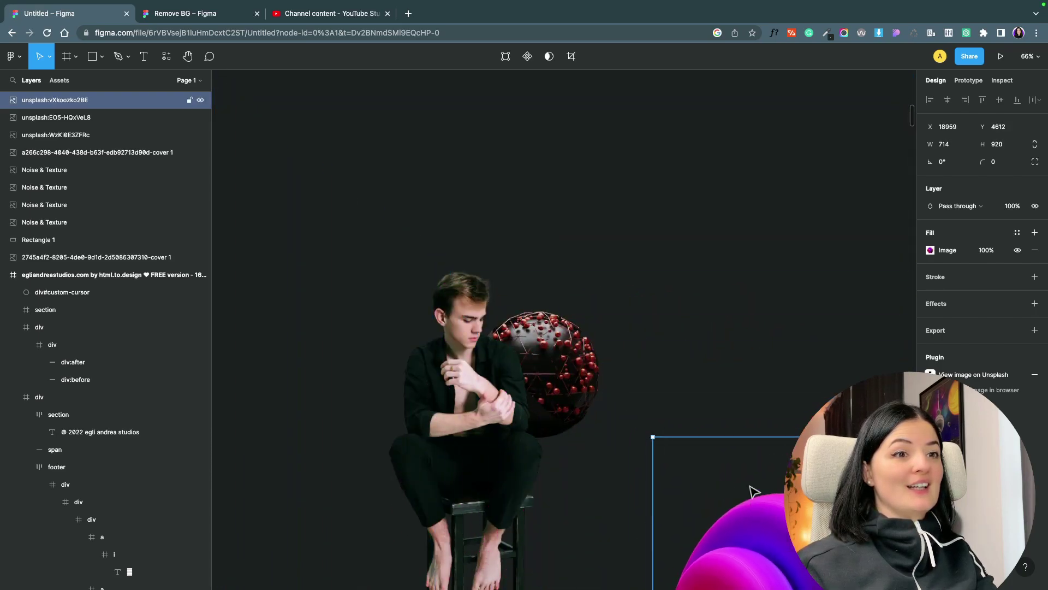
{"action": "left_click_drag", "start_coordinate": [753, 479], "coordinate": [700, 261]}
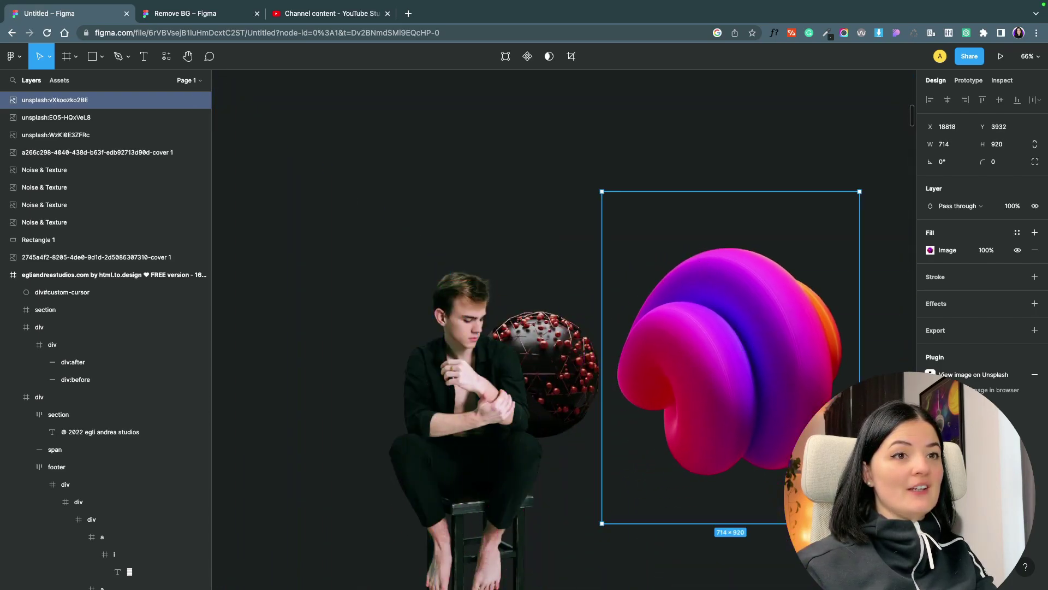
{"action": "left_click_drag", "start_coordinate": [860, 523], "coordinate": [813, 348]}
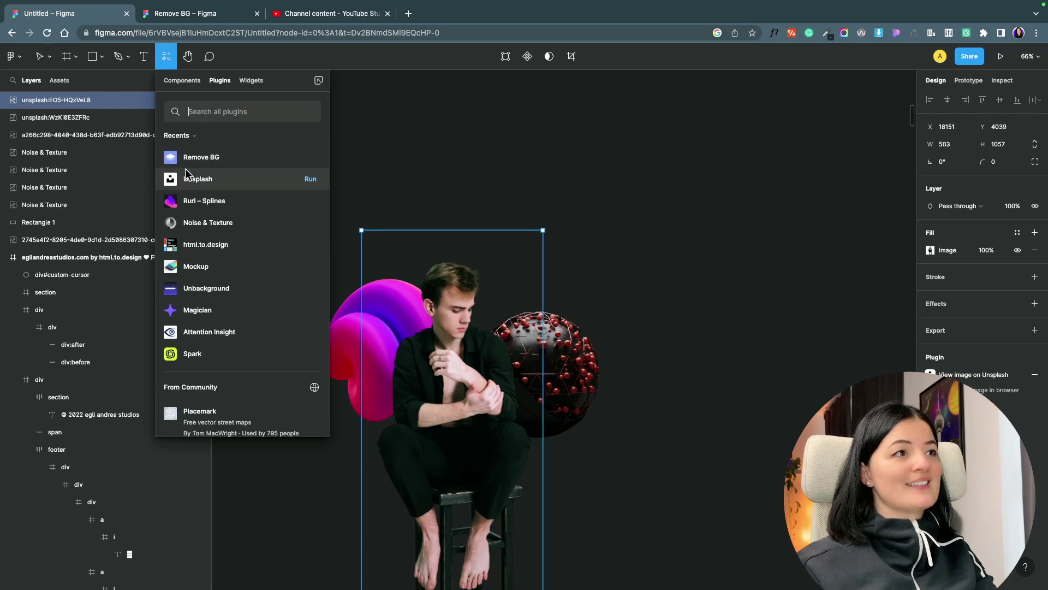